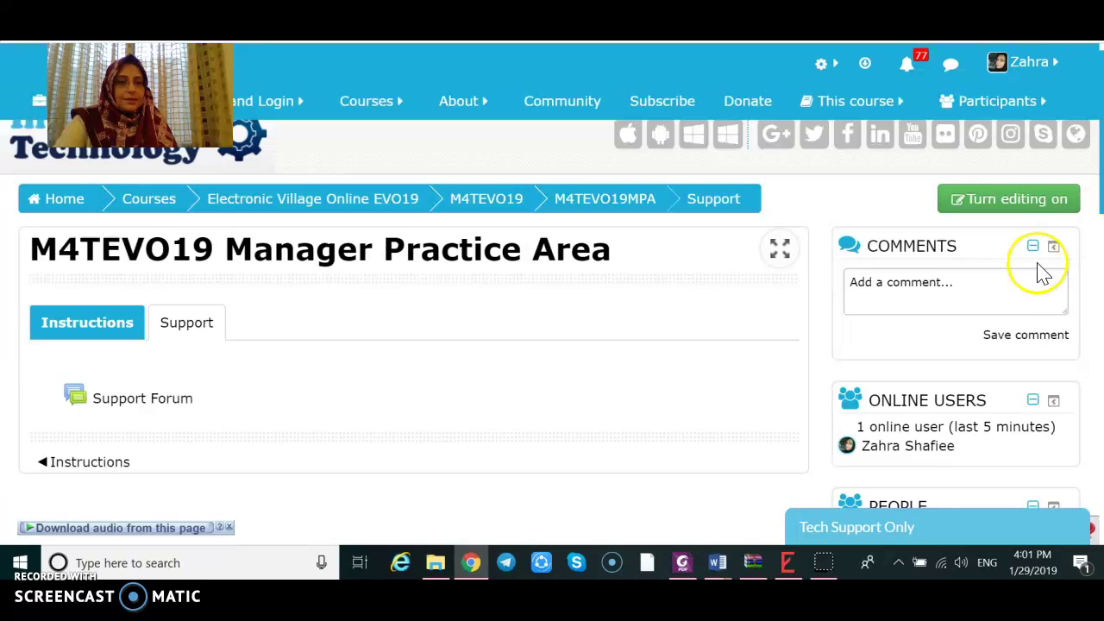
# Step: Turn on editing for the M4TEVO19 Manager Practice Area course page
pyautogui.click(990, 202)
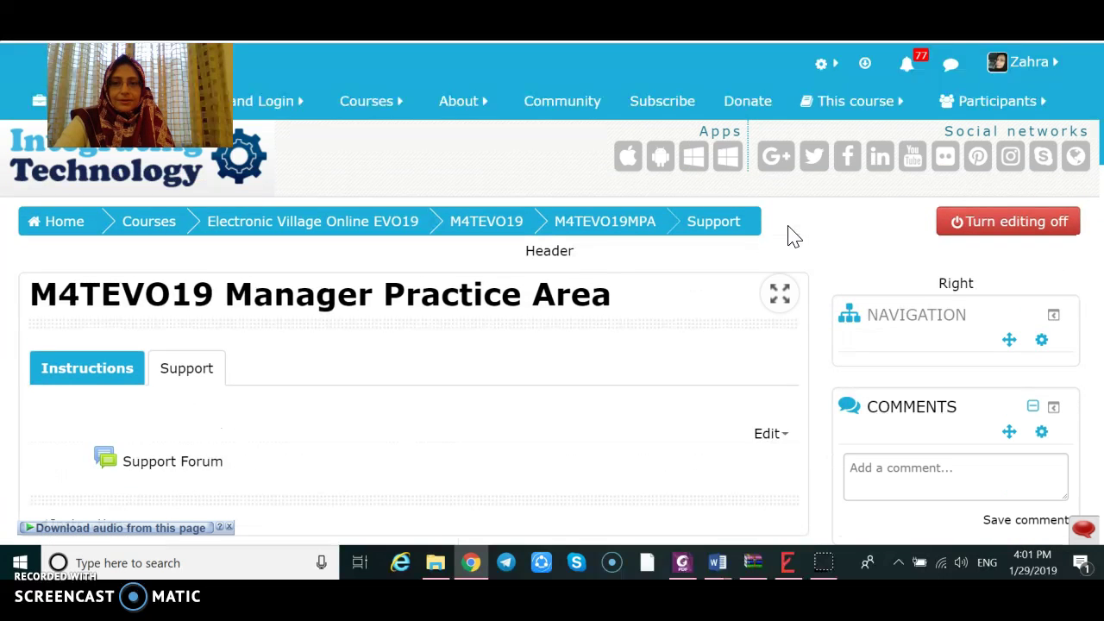
pyautogui.scroll(-1, 723, 420)
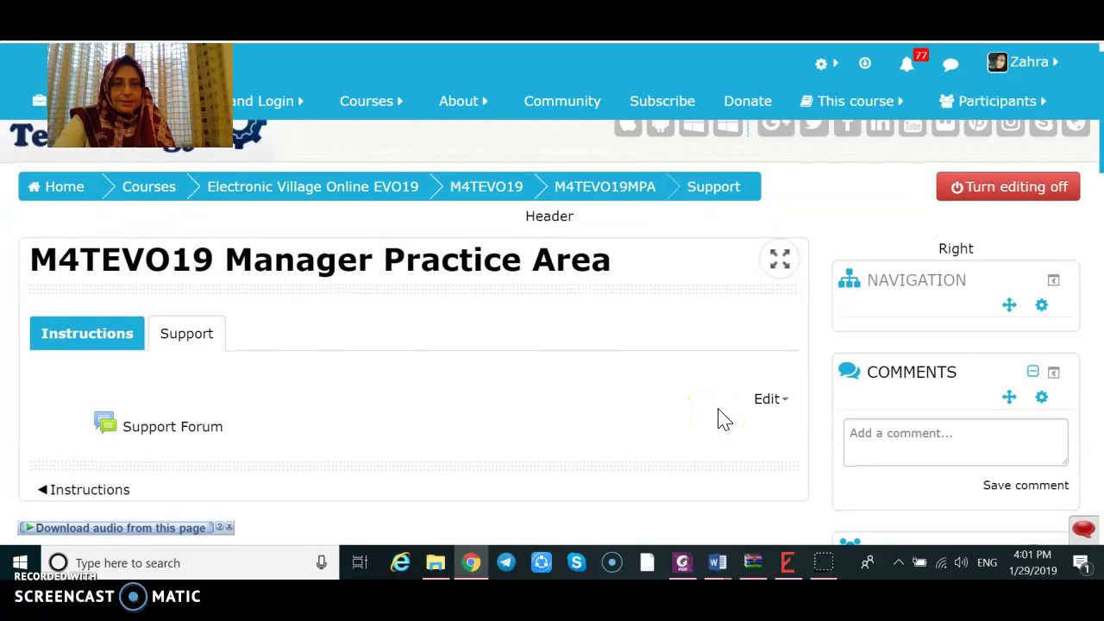
pyautogui.scroll(-2, 723, 419)
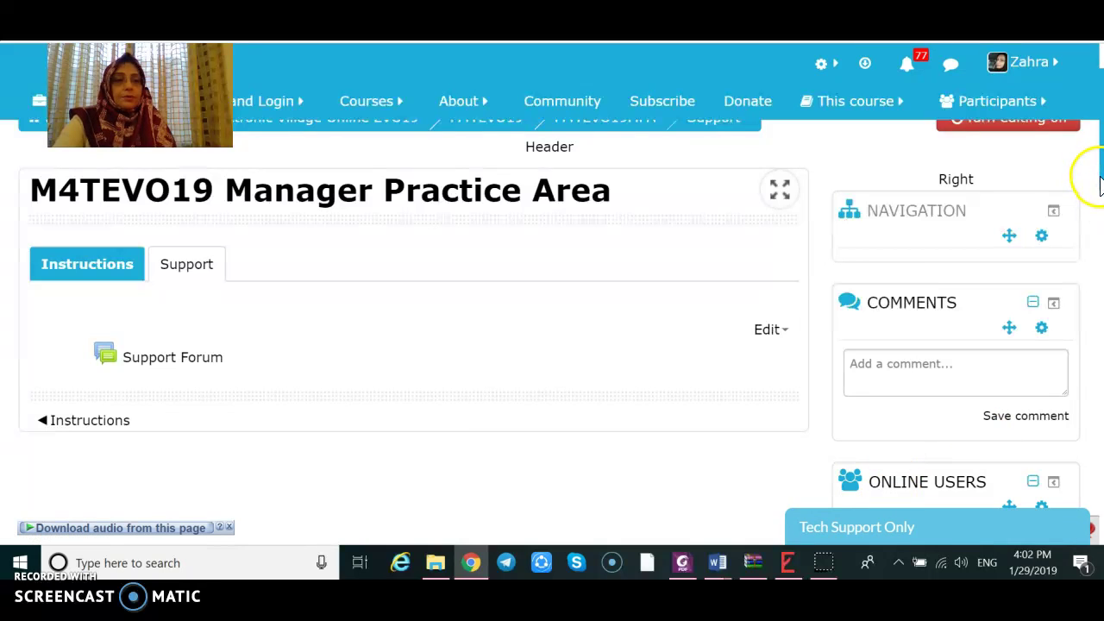
pyautogui.rightClick(1101, 216)
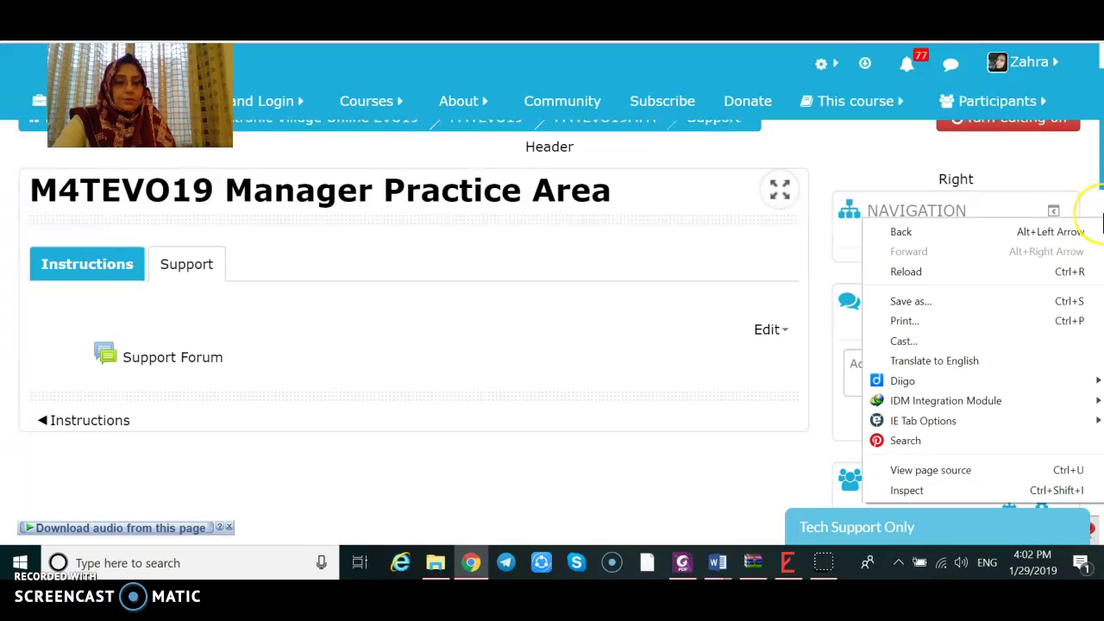
pyautogui.click(886, 160)
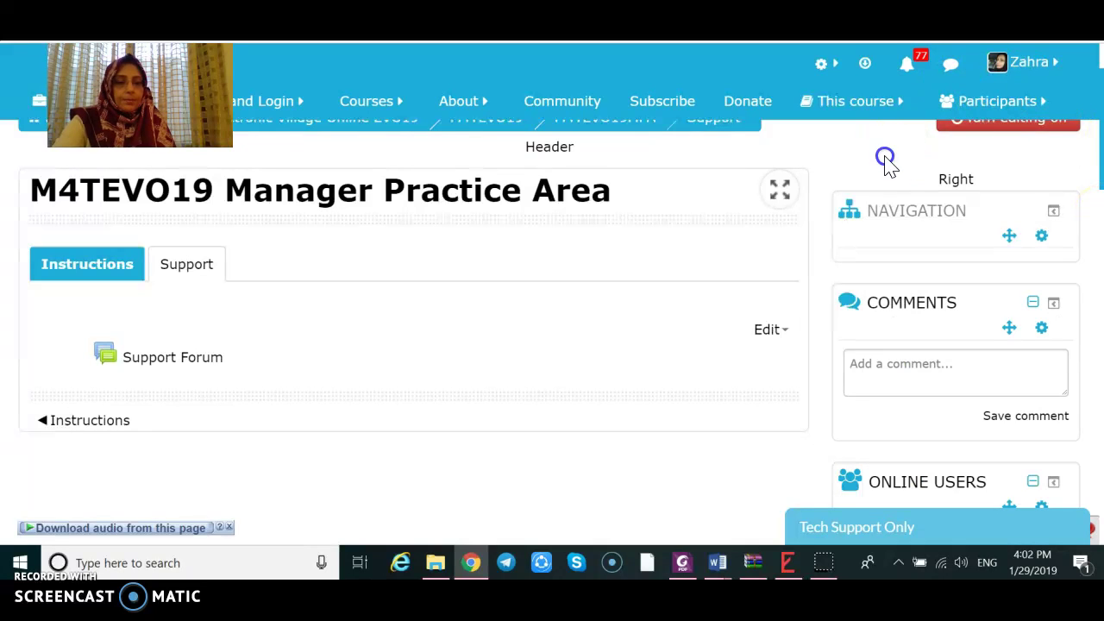
# Step: Examine the course page's blocks, from Navigation and Comments down to QR Code, Add a Block and Administration
pyautogui.scroll(-6, 886, 160)
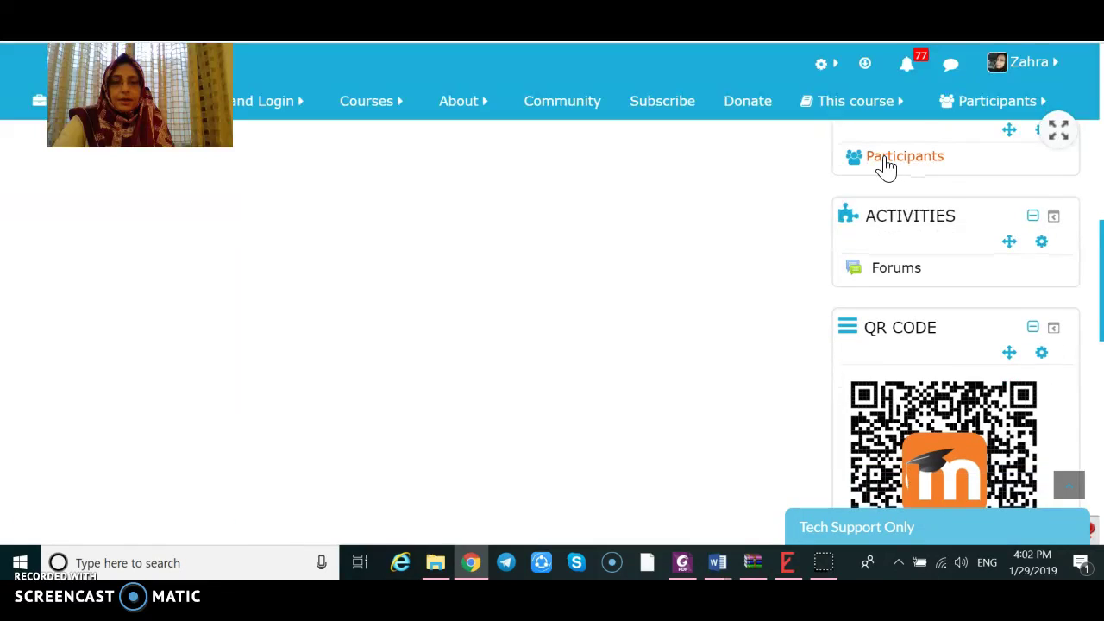
pyautogui.scroll(-6, 886, 162)
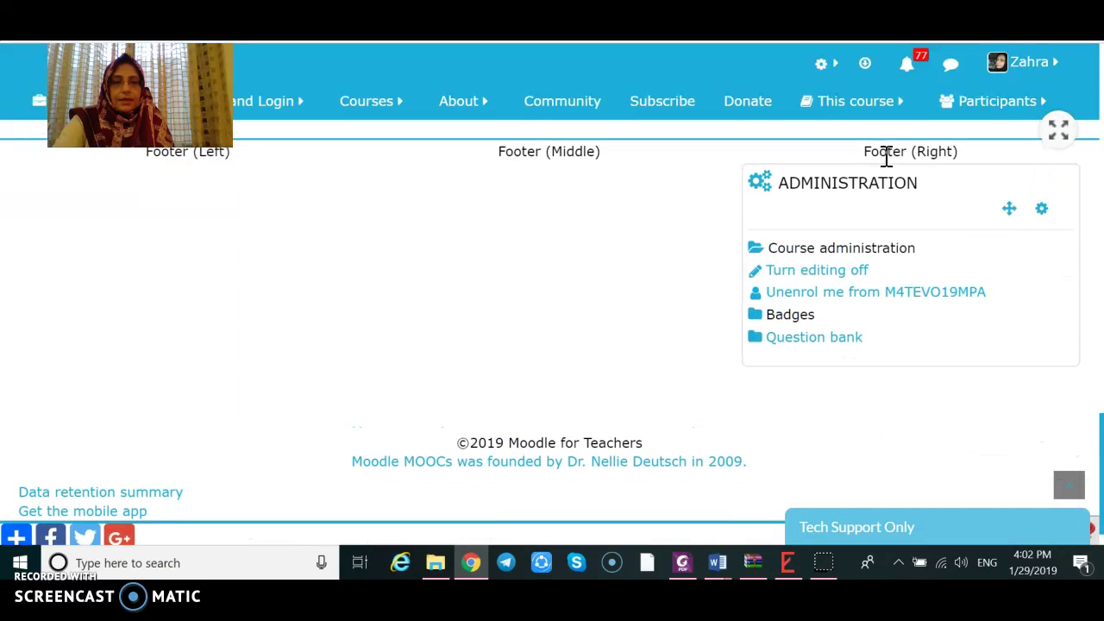
pyautogui.scroll(1, 886, 159)
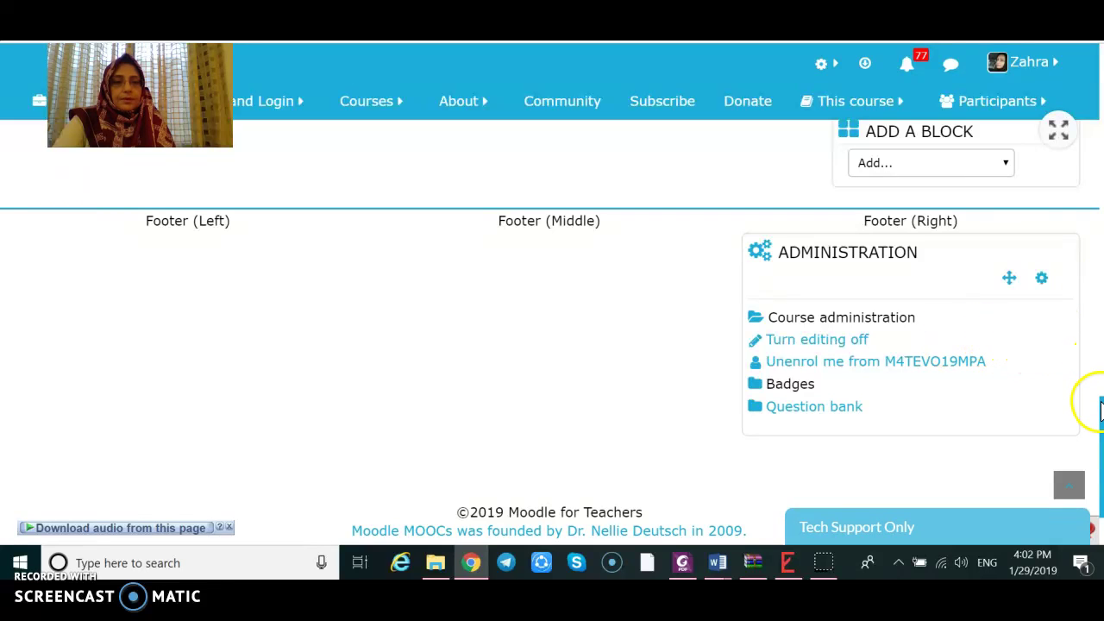
pyautogui.moveTo(1101, 405); pyautogui.dragTo(1100, 226)
pyautogui.moveTo(1101, 291); pyautogui.dragTo(1100, 248)
pyautogui.scroll(-4, 956, 311)
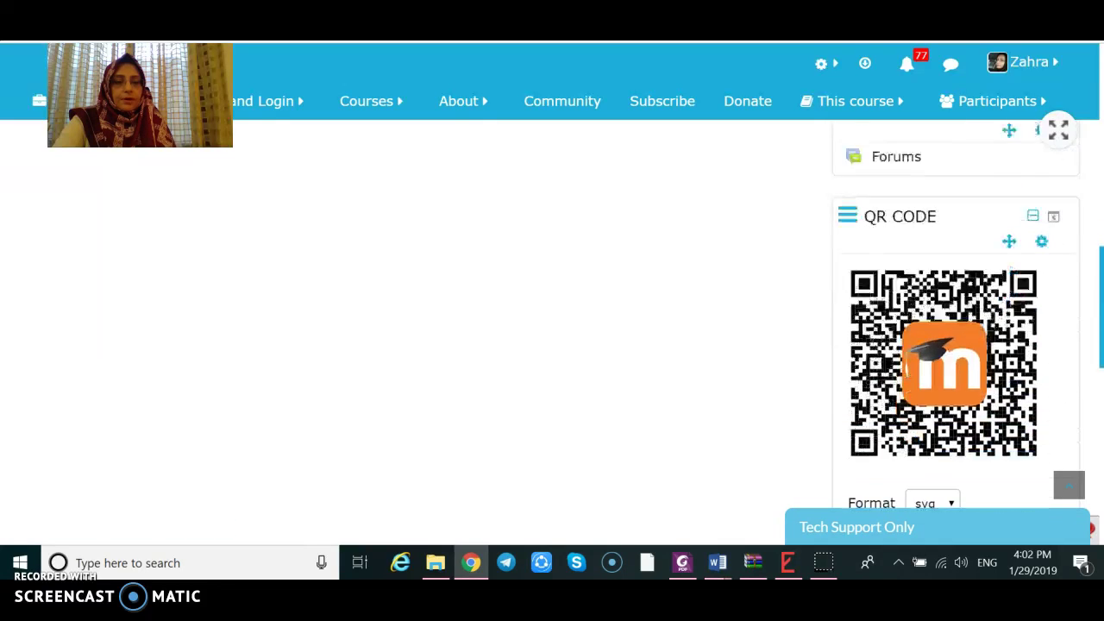
pyautogui.scroll(-1, 955, 310)
pyautogui.moveTo(1102, 280); pyautogui.dragTo(1097, 172)
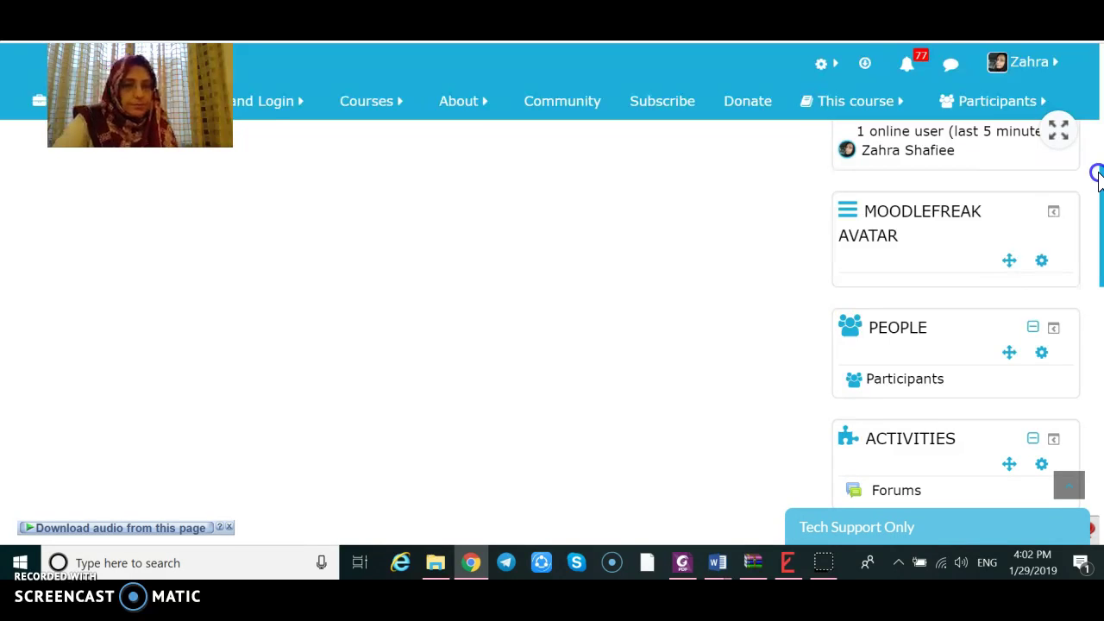
pyautogui.moveTo(1098, 173); pyautogui.dragTo(1098, 126)
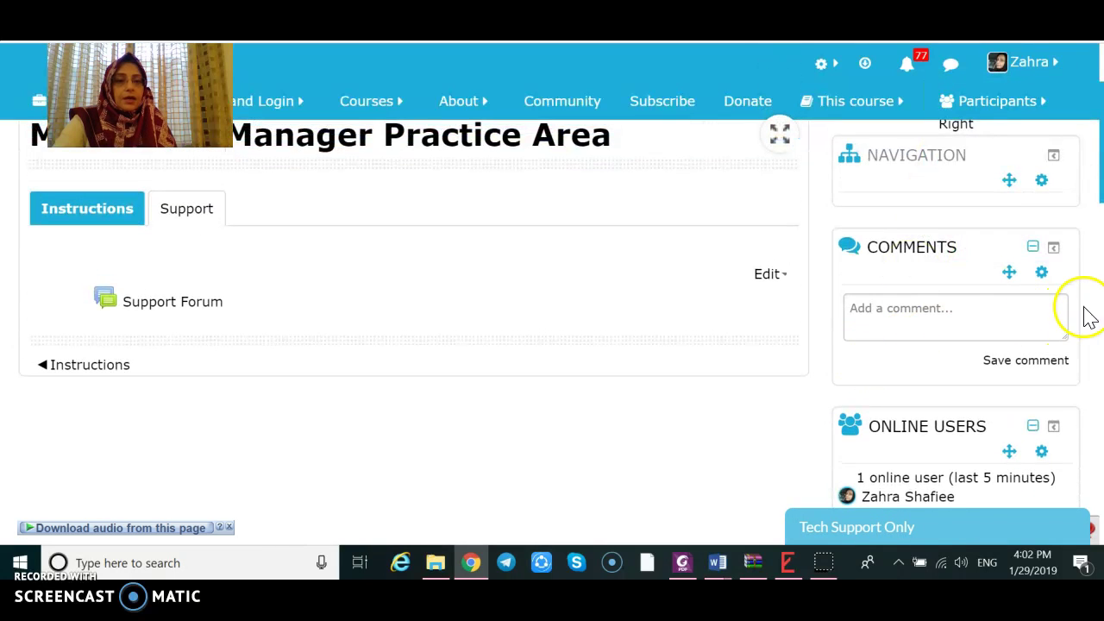
pyautogui.scroll(1, 1092, 216)
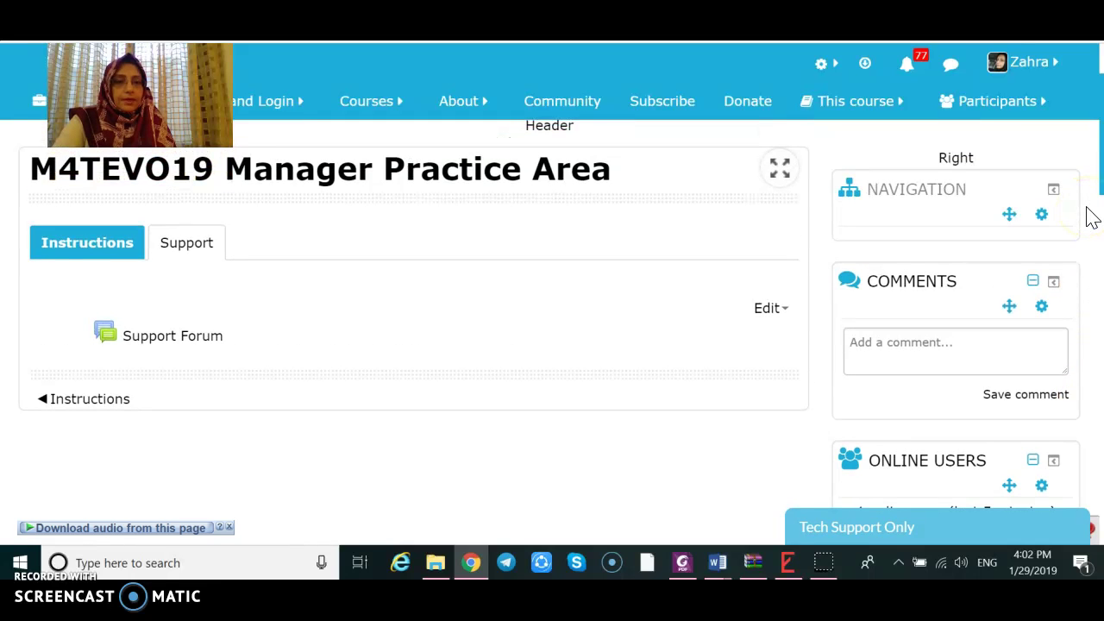
# Step: Review the block types that can be added to the course page, through to Upcoming events
pyautogui.scroll(-4, 1092, 217)
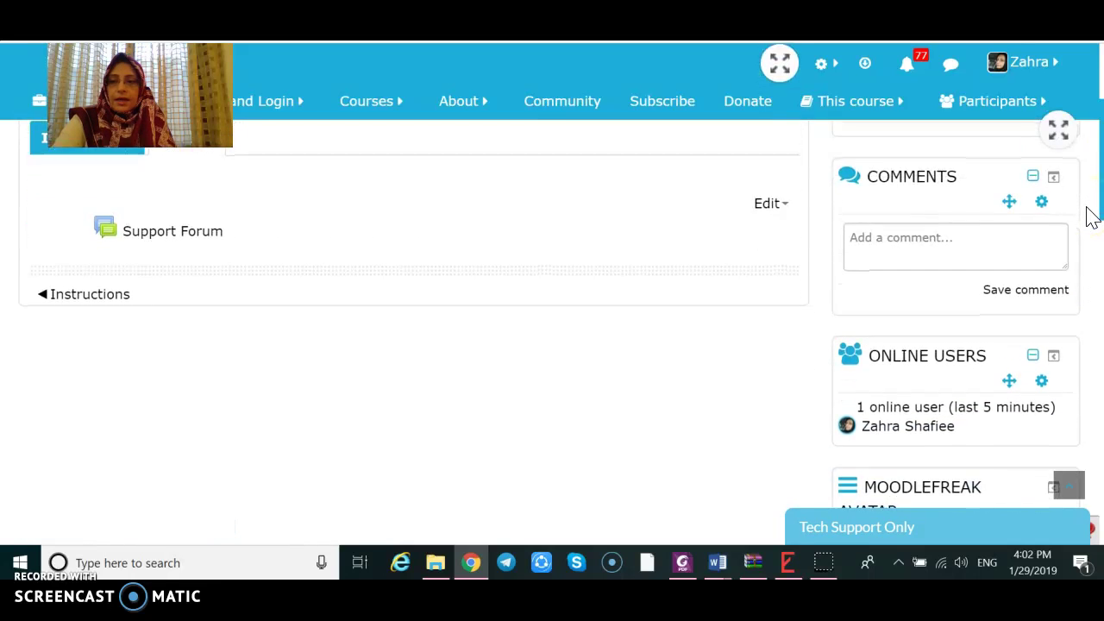
pyautogui.scroll(-9, 1092, 217)
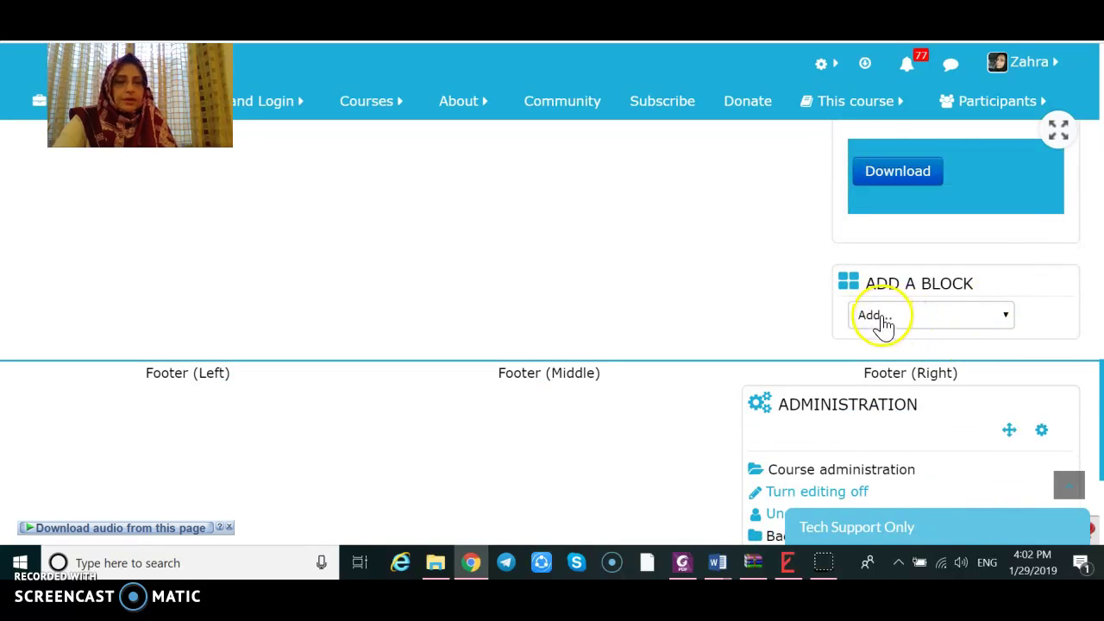
pyautogui.click(1003, 324)
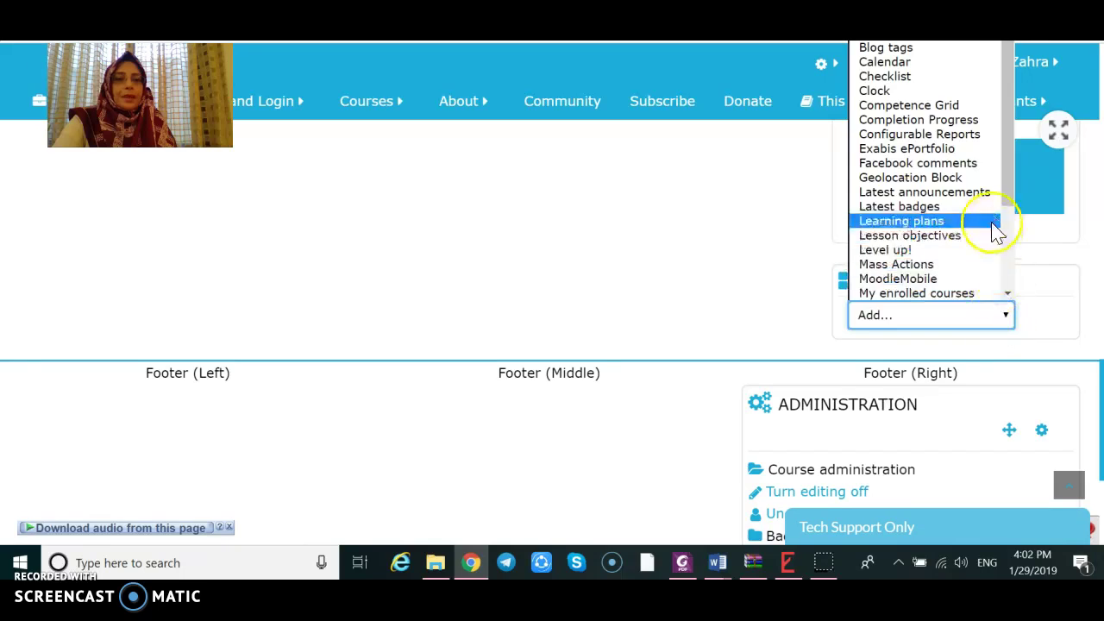
pyautogui.click(958, 77)
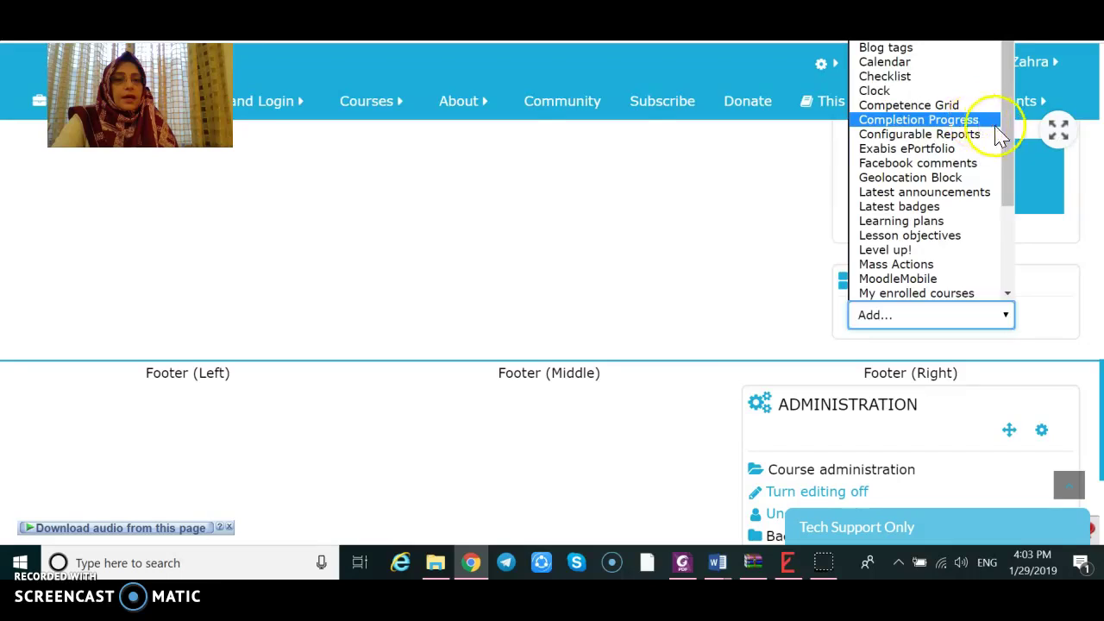
pyautogui.click(1003, 62)
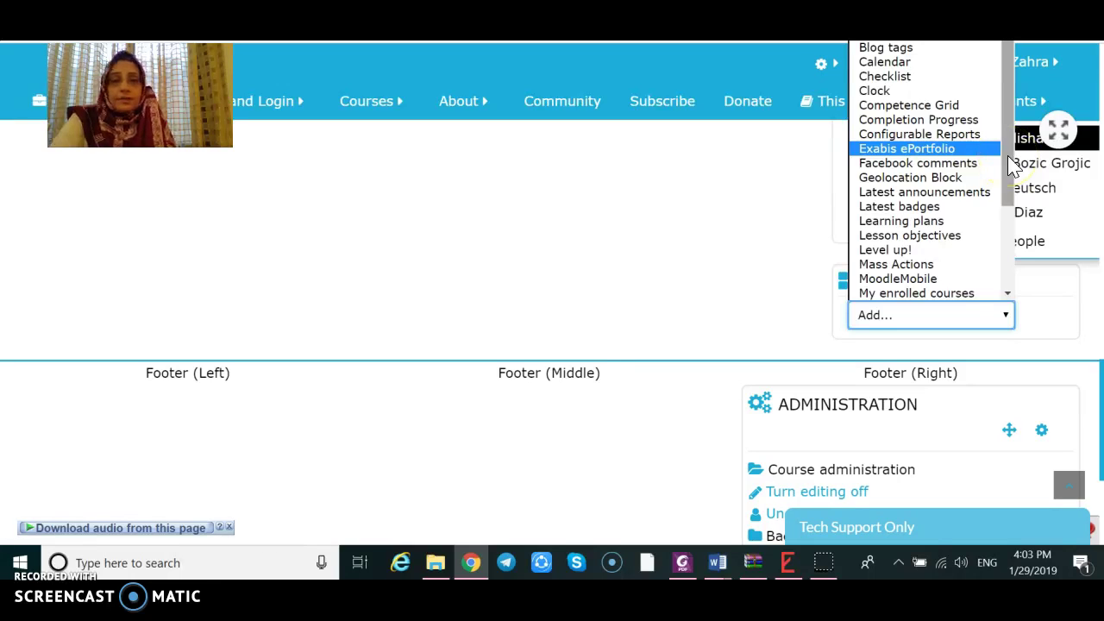
pyautogui.moveTo(1009, 161); pyautogui.dragTo(1013, 223)
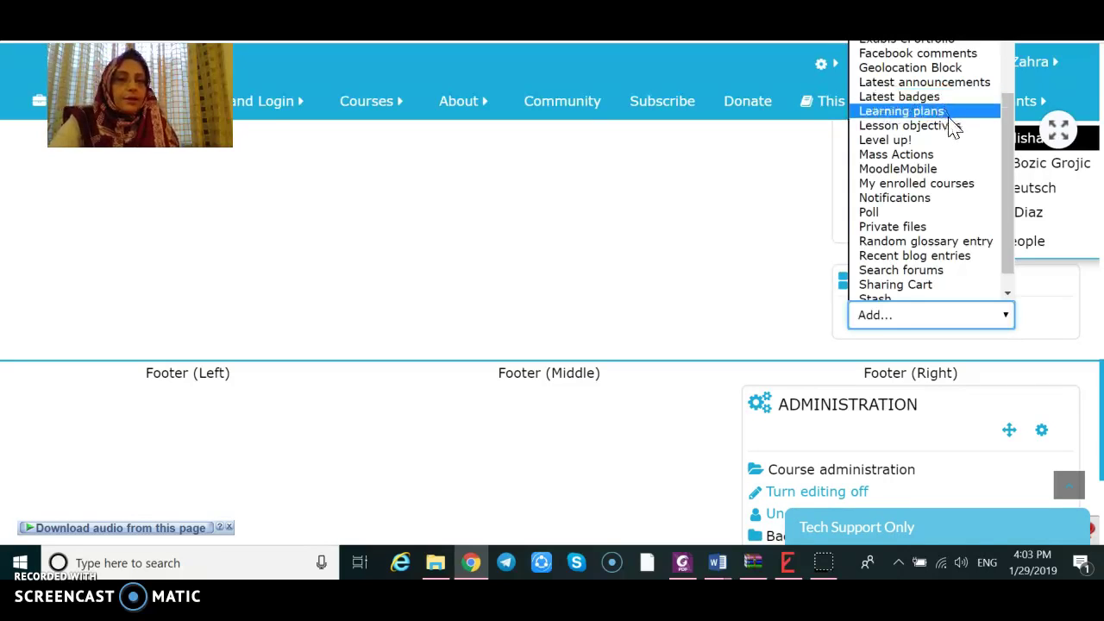
pyautogui.click(973, 132)
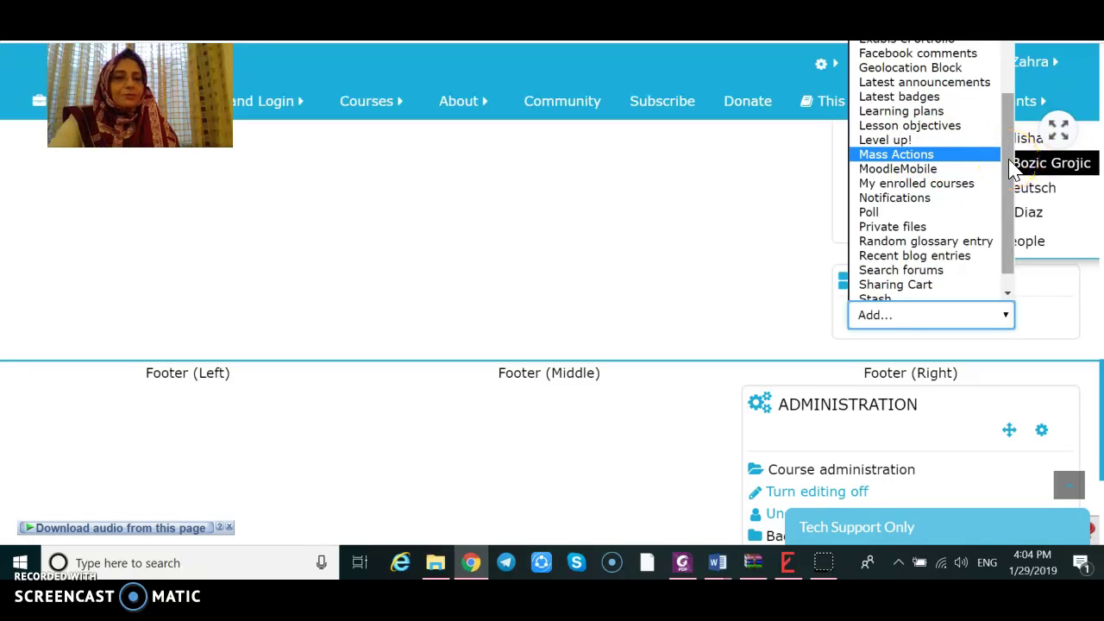
pyautogui.moveTo(1011, 168); pyautogui.dragTo(1011, 198)
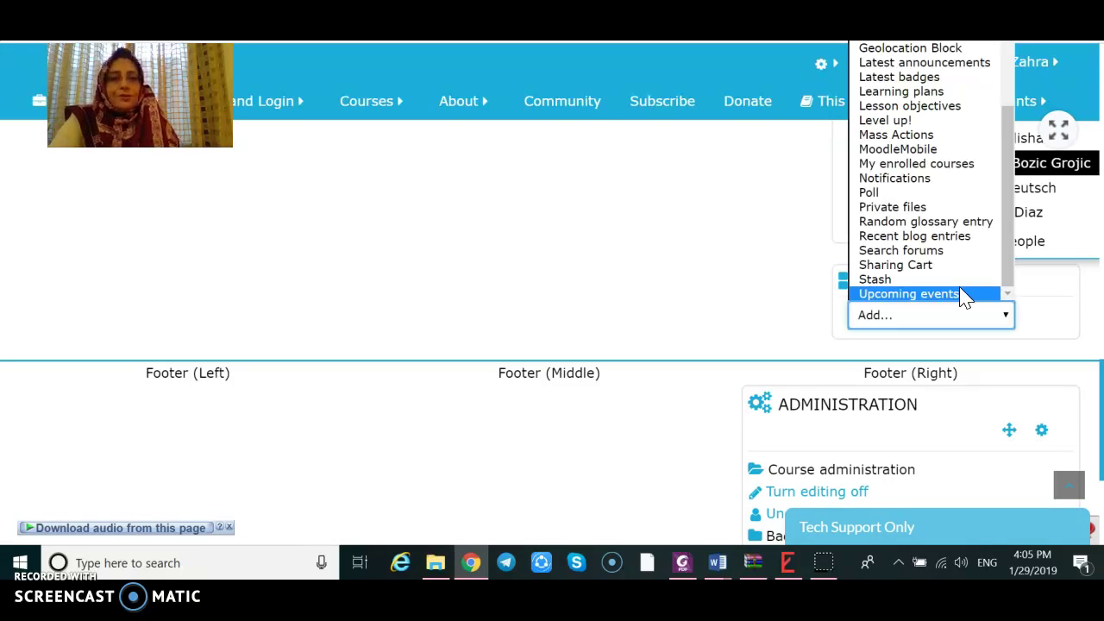
# Step: Add the Clock block to the course page
pyautogui.click(1008, 279)
pyautogui.moveTo(1008, 279); pyautogui.dragTo(882, 96)
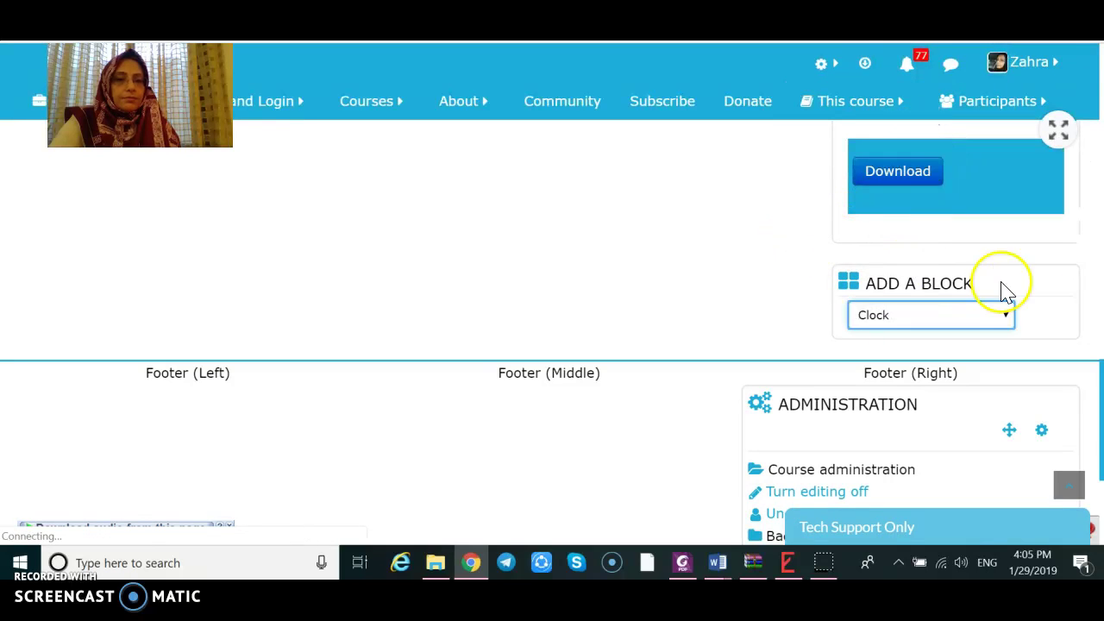
pyautogui.press('Up')
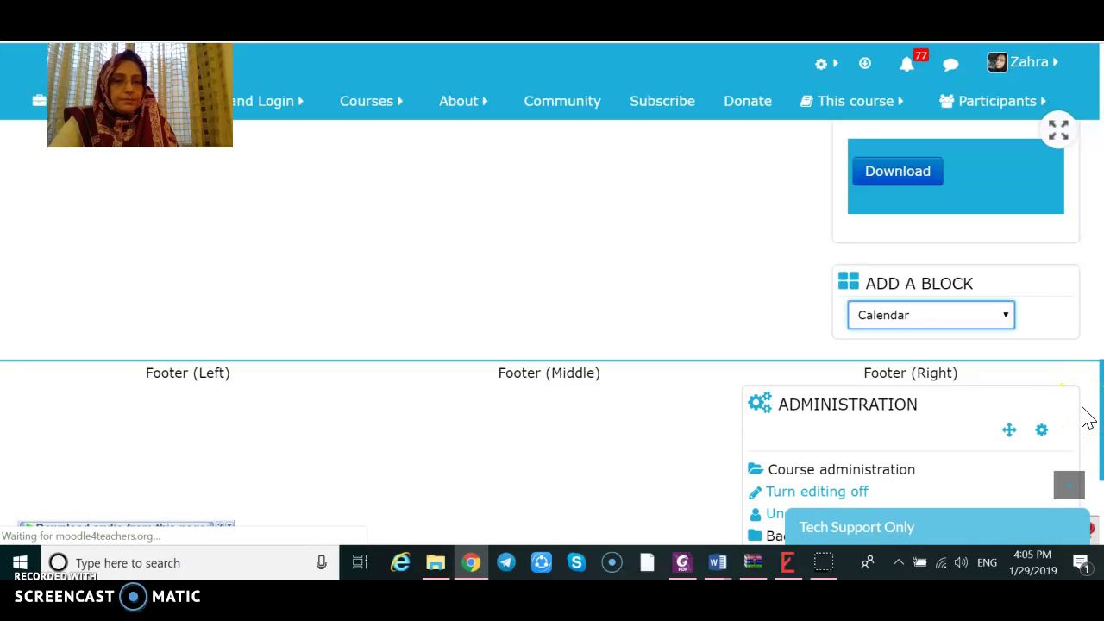
# Step: Look through the course page's blocks to locate the newly added Clock block
pyautogui.click(1100, 419)
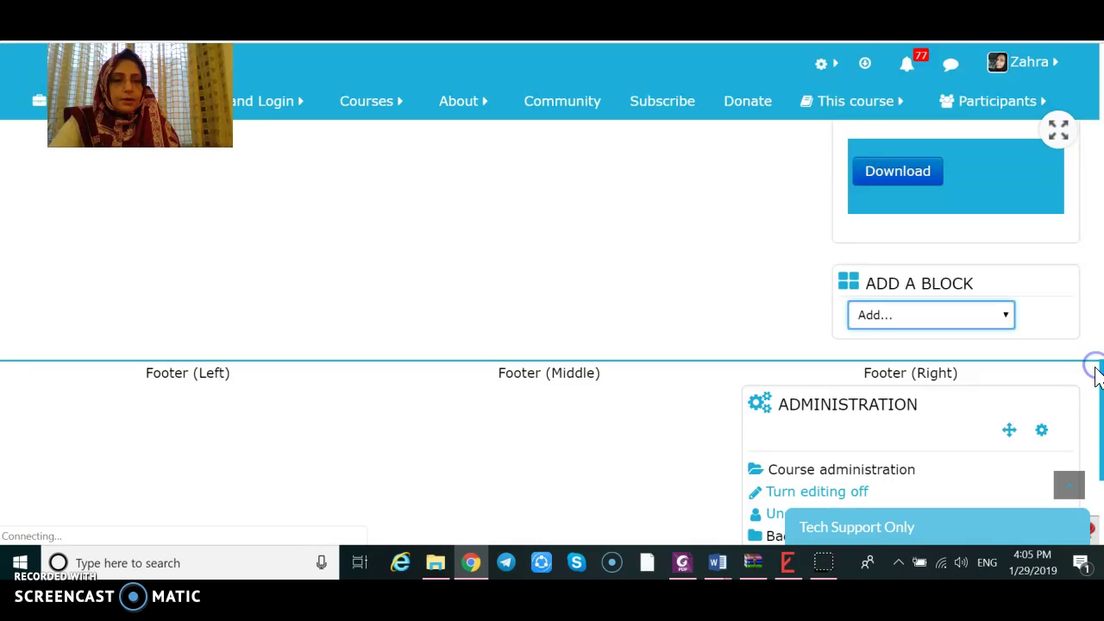
pyautogui.click(776, 325)
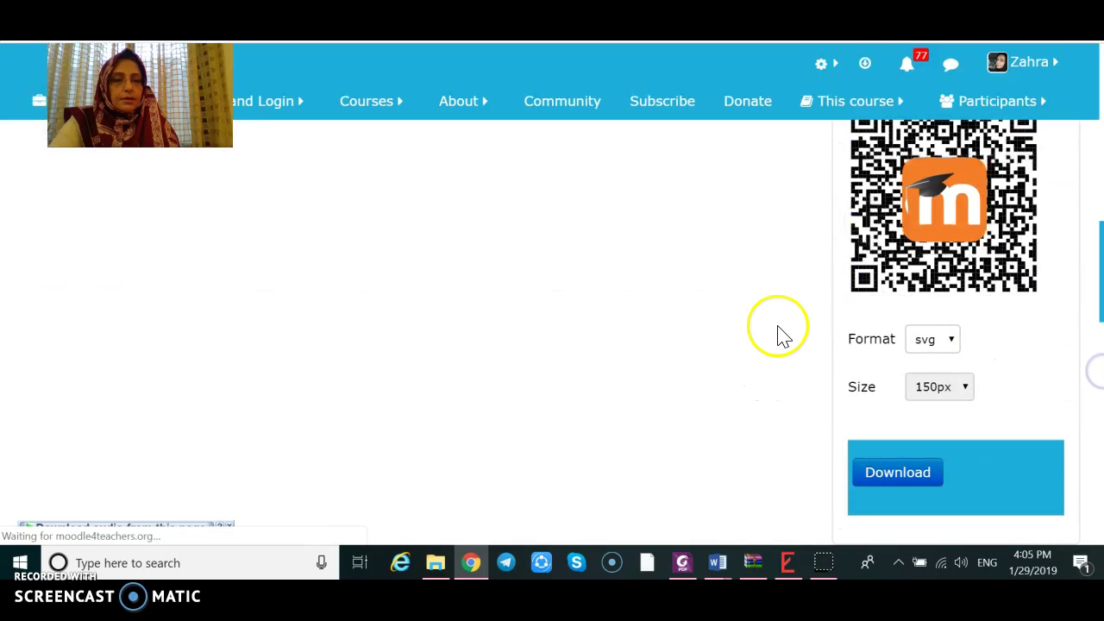
pyautogui.scroll(7, 759, 337)
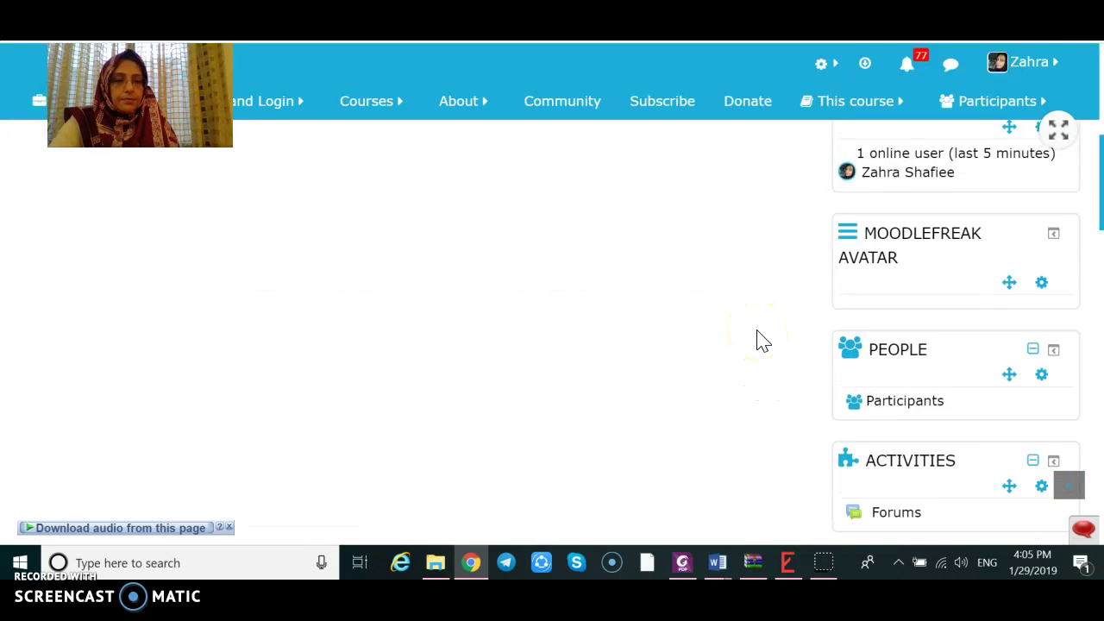
pyautogui.scroll(5, 759, 340)
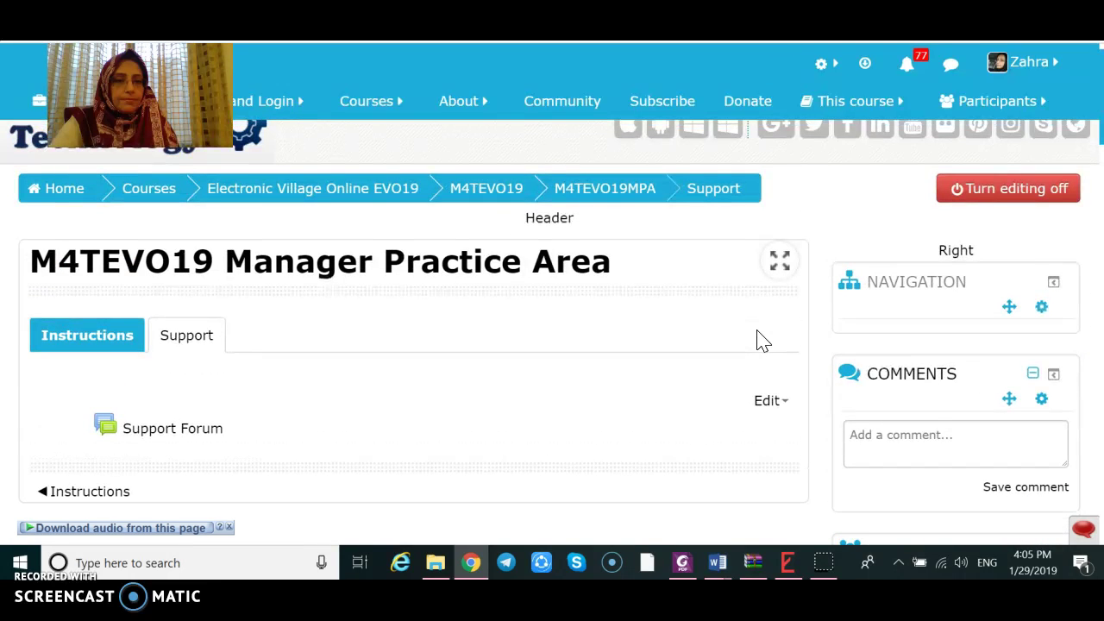
pyautogui.scroll(1, 759, 341)
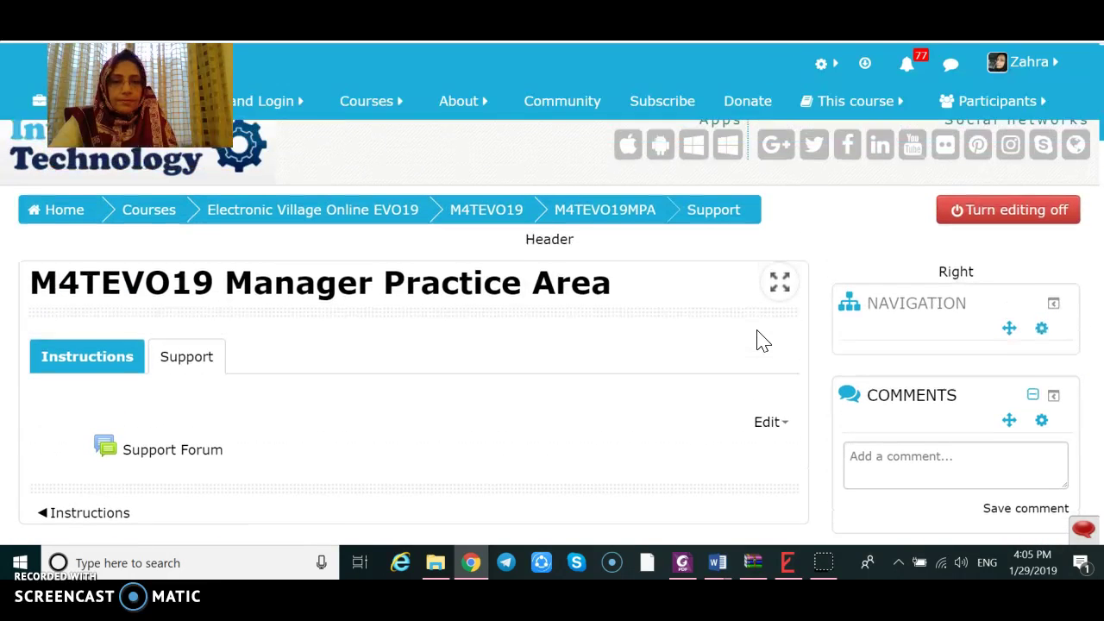
pyautogui.scroll(-1, 759, 341)
pyautogui.scroll(-3, 764, 339)
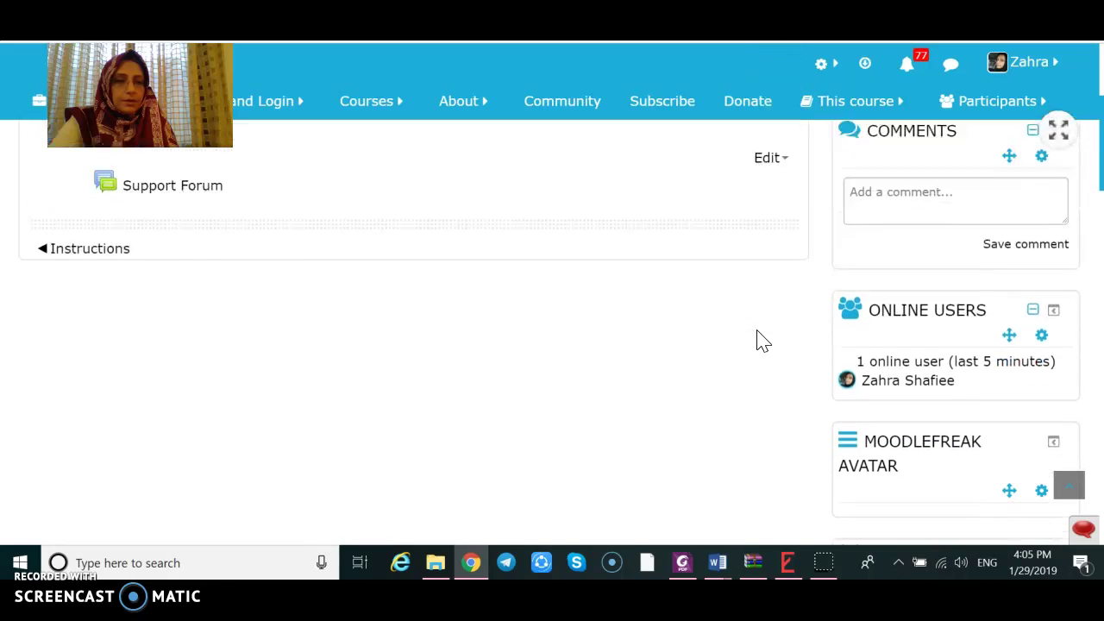
pyautogui.scroll(-3, 763, 341)
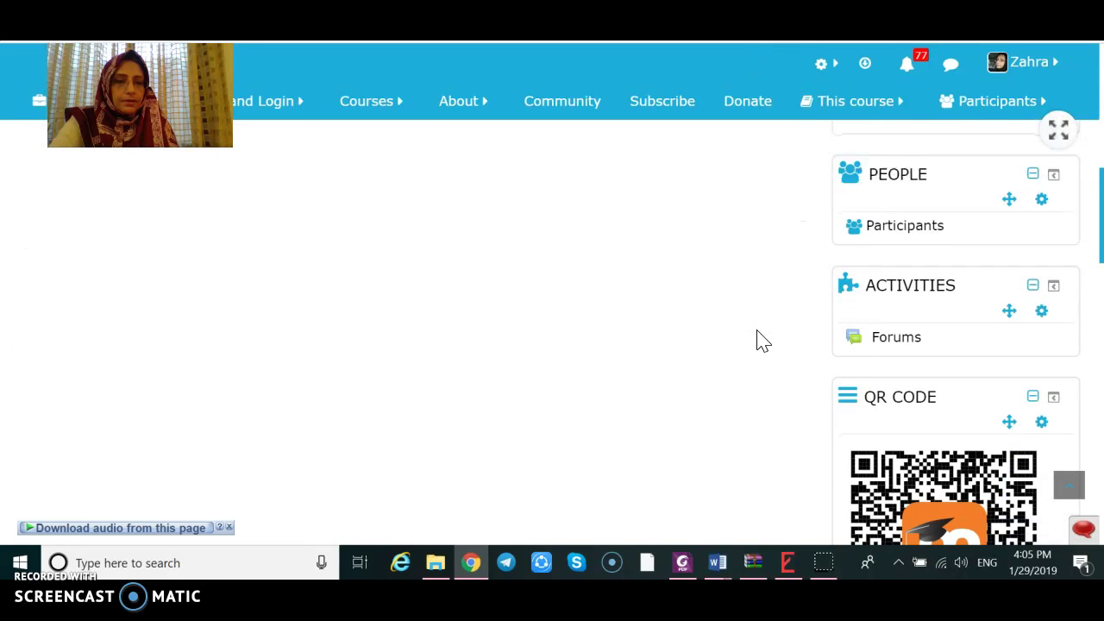
pyautogui.scroll(-1, 764, 341)
pyautogui.scroll(-5, 764, 340)
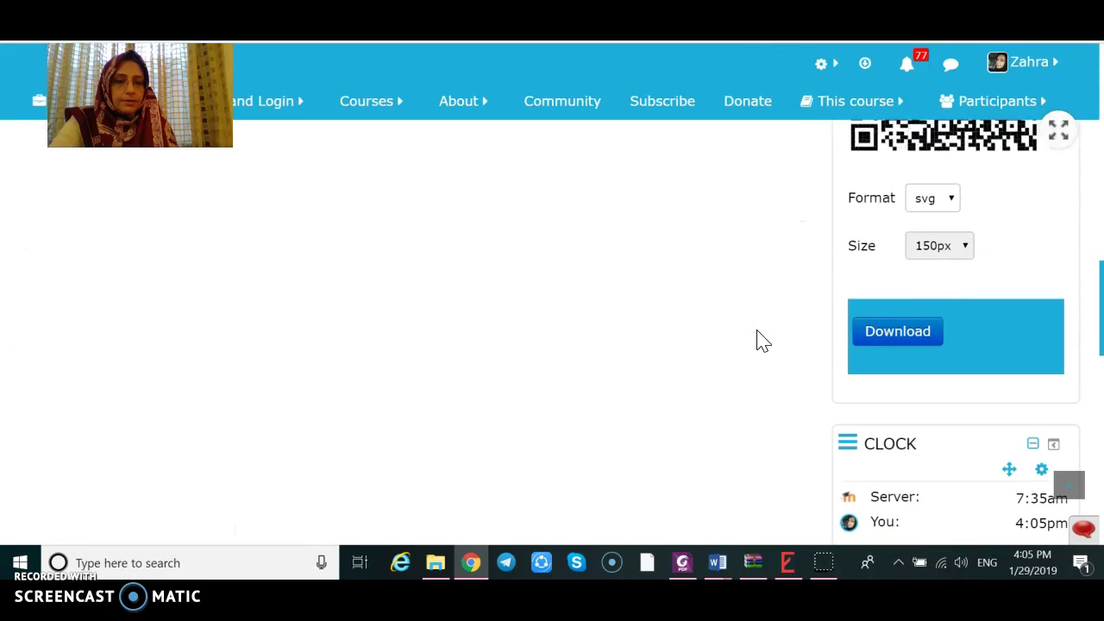
pyautogui.scroll(-1, 763, 341)
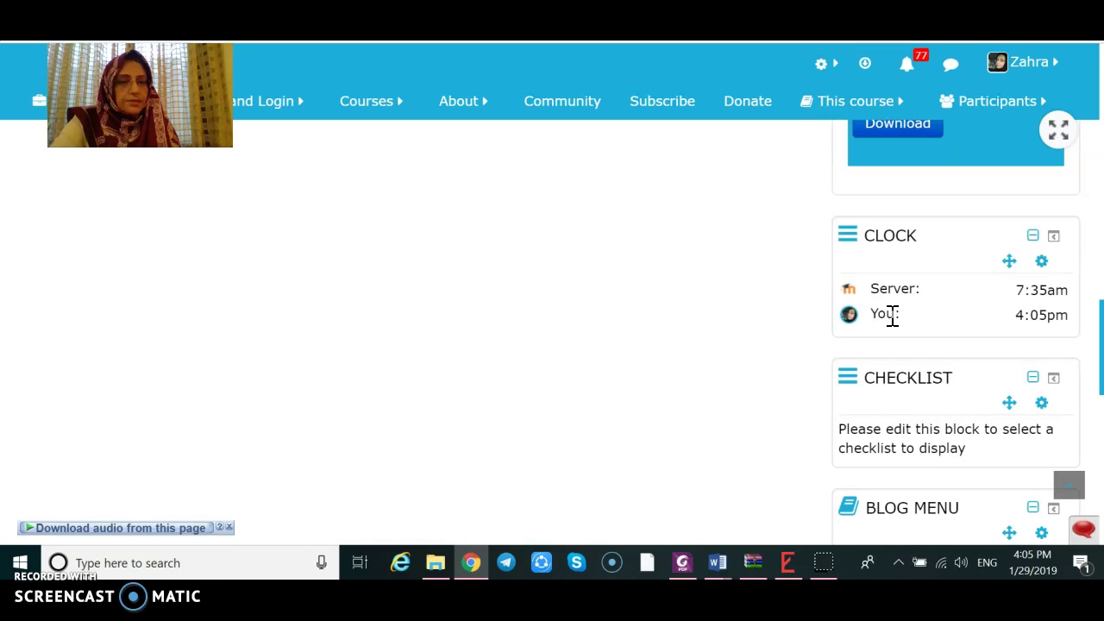
# Step: Move the Clock block to the dock and display its docked contents
pyautogui.click(1053, 237)
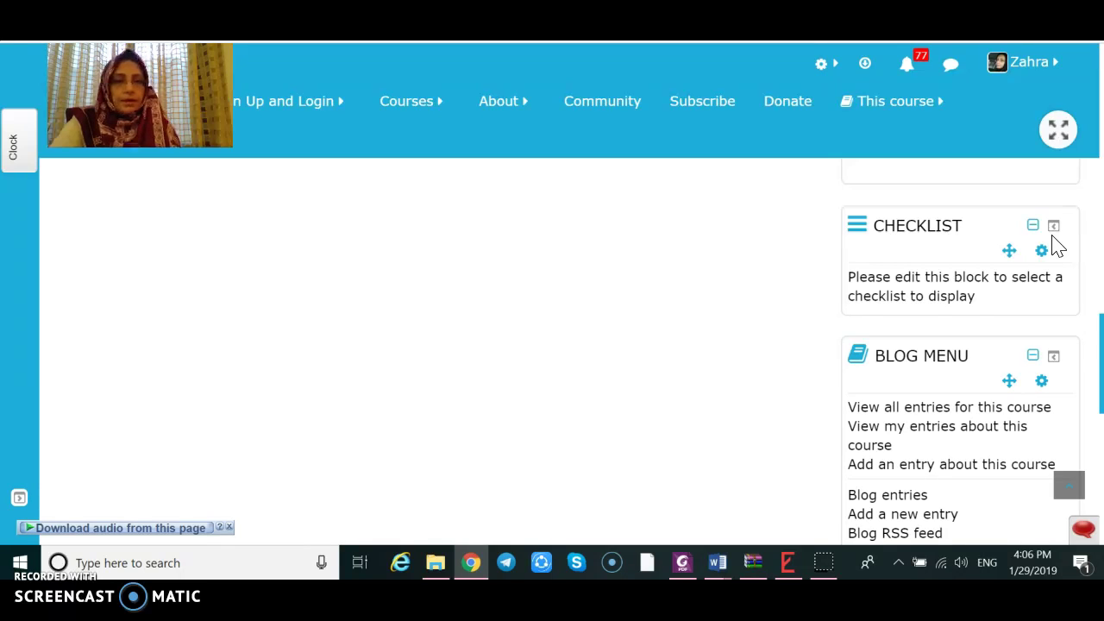
pyautogui.moveTo(21, 168)
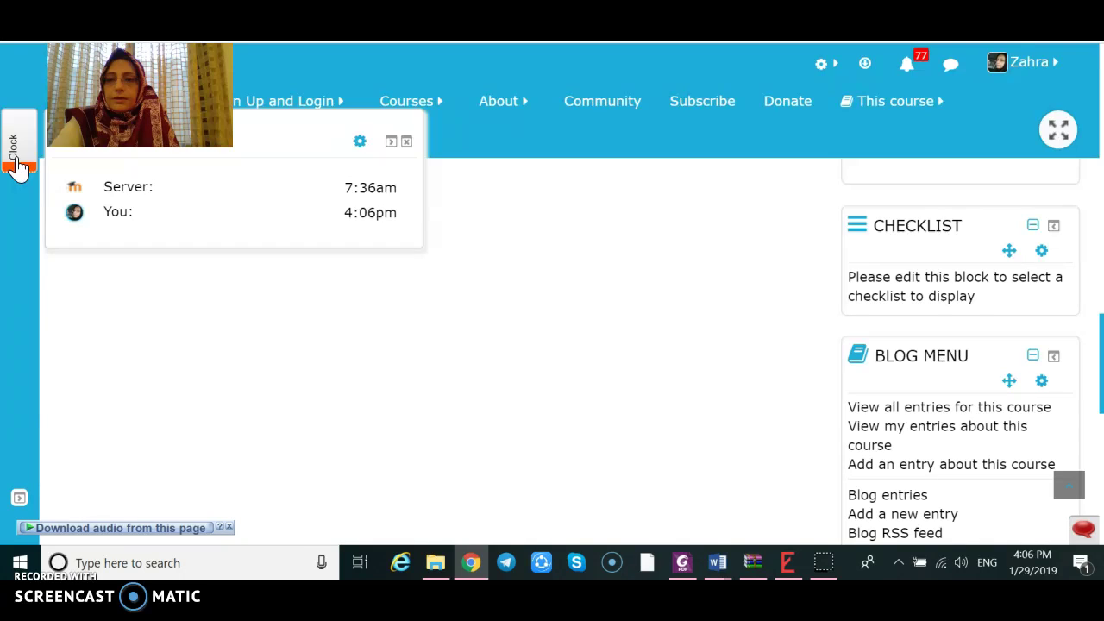
pyautogui.click(19, 165)
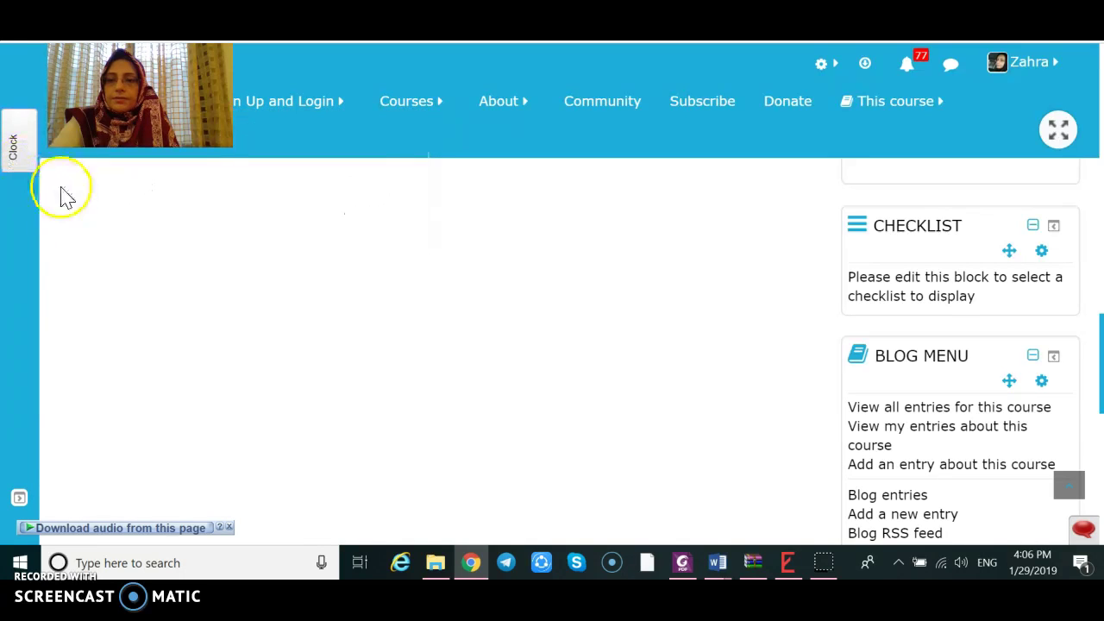
pyautogui.moveTo(11, 159)
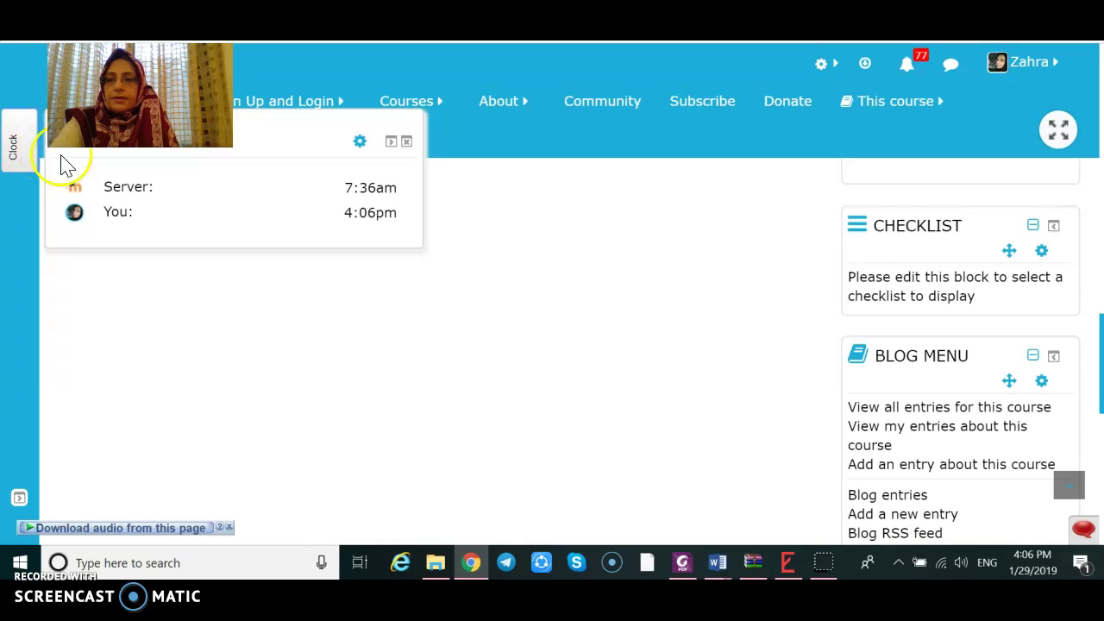
# Step: Undock the Clock block and move it between the Activities and QR Code blocks
pyautogui.click(392, 143)
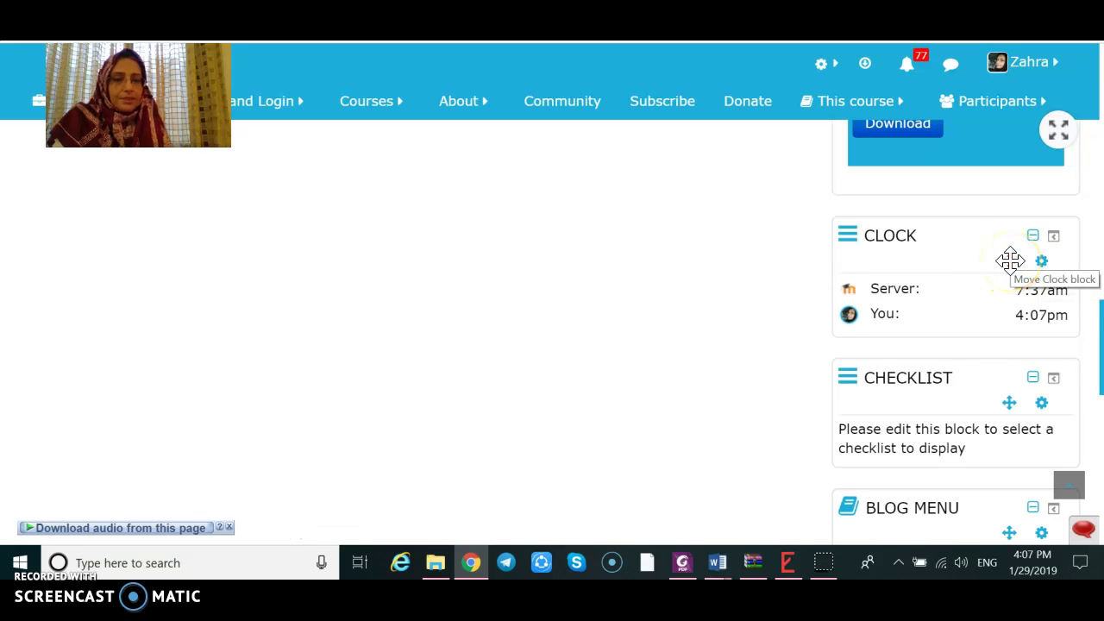
pyautogui.moveTo(1010, 260); pyautogui.dragTo(995, 145)
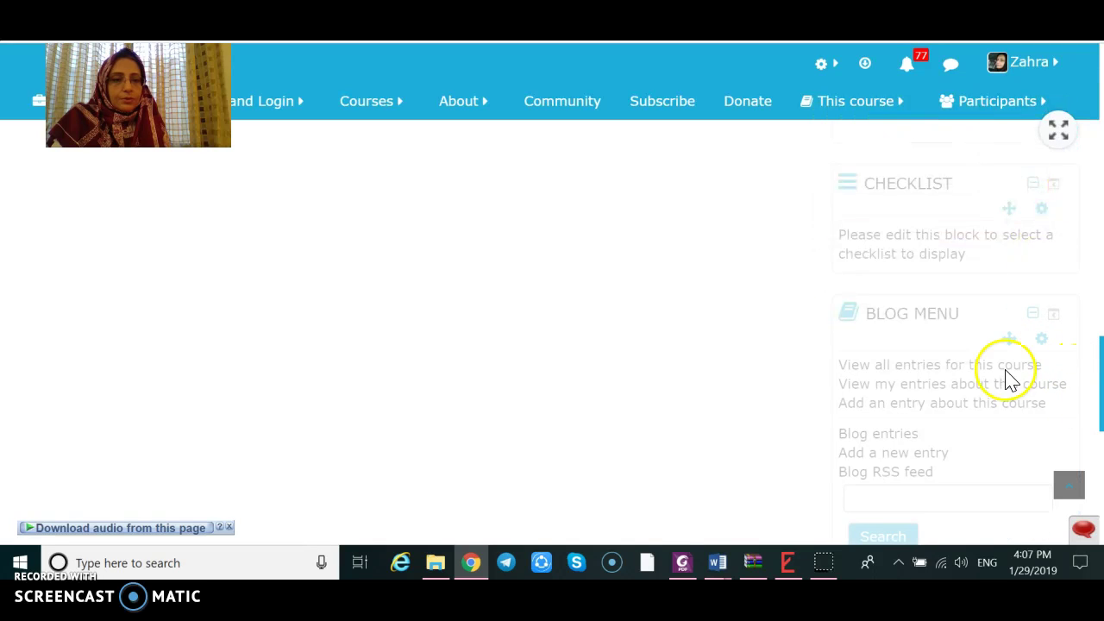
pyautogui.scroll(3, 774, 331)
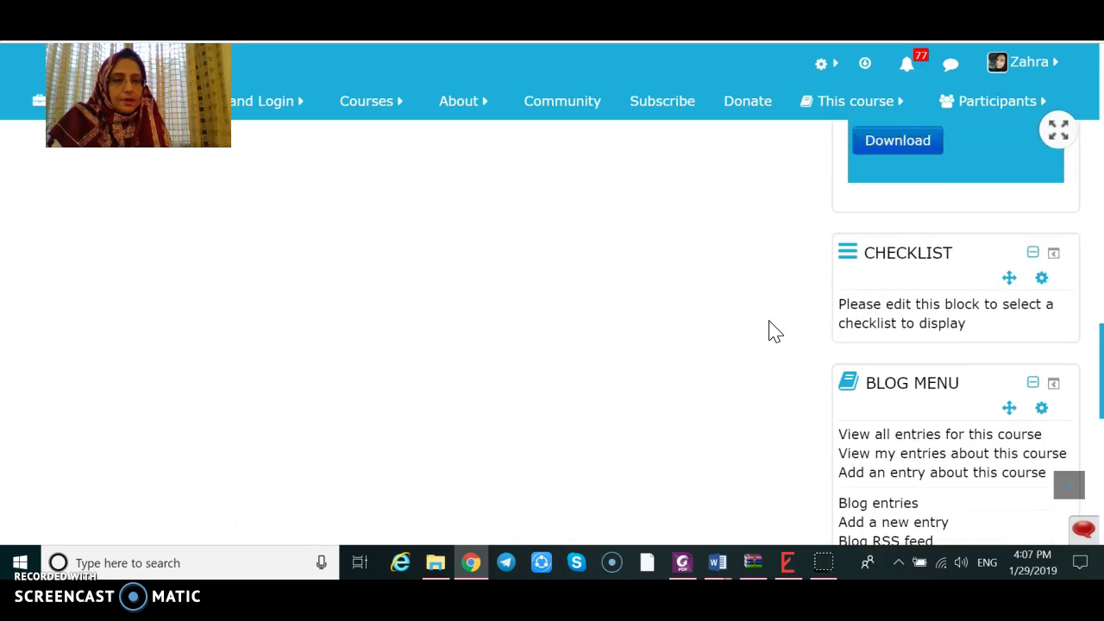
pyautogui.scroll(5, 774, 332)
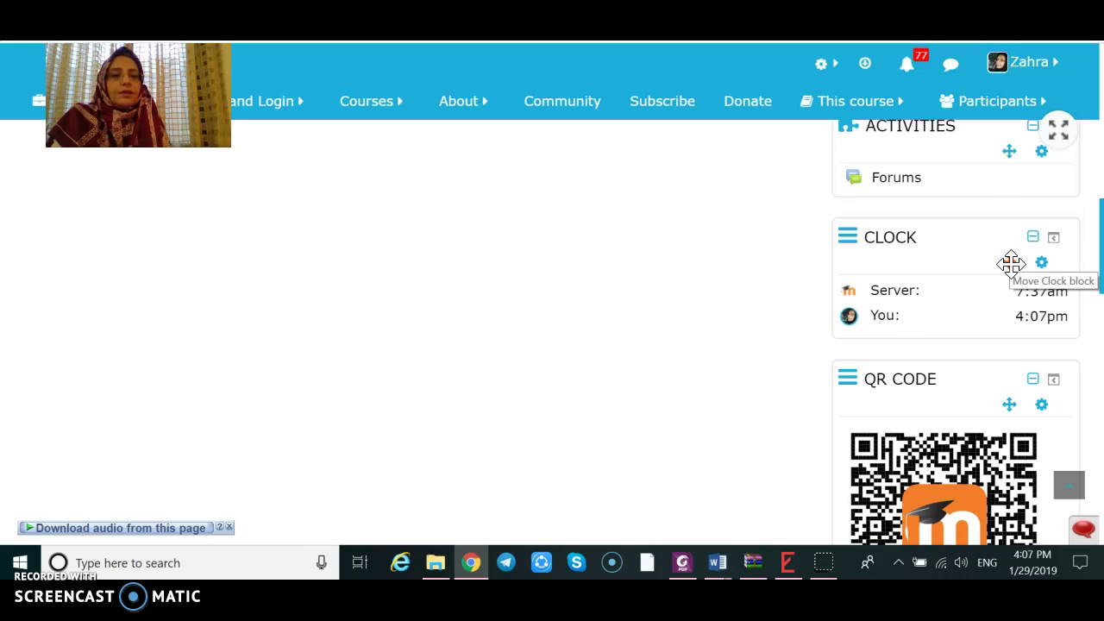
# Step: Open the configuration page of the Clock block
pyautogui.click(1041, 262)
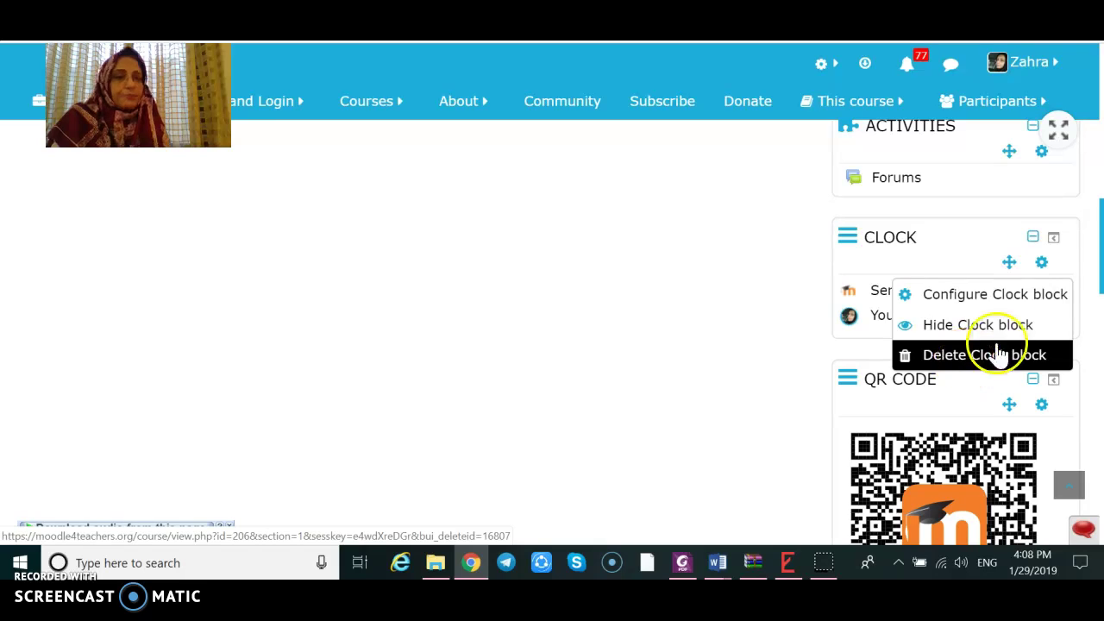
pyautogui.click(1004, 298)
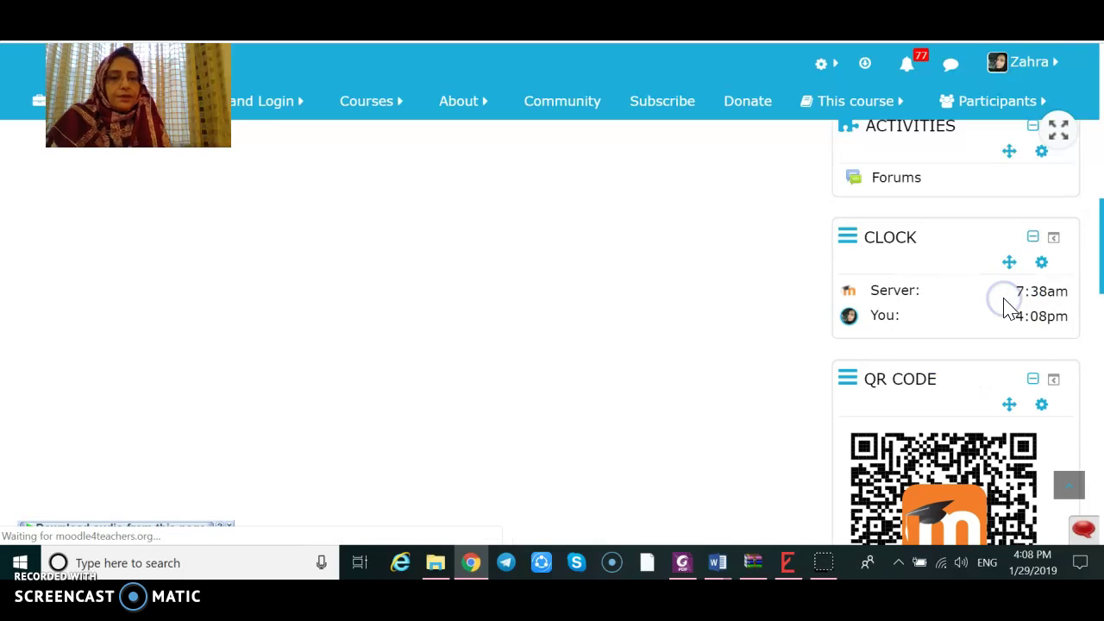
pyautogui.click(886, 291)
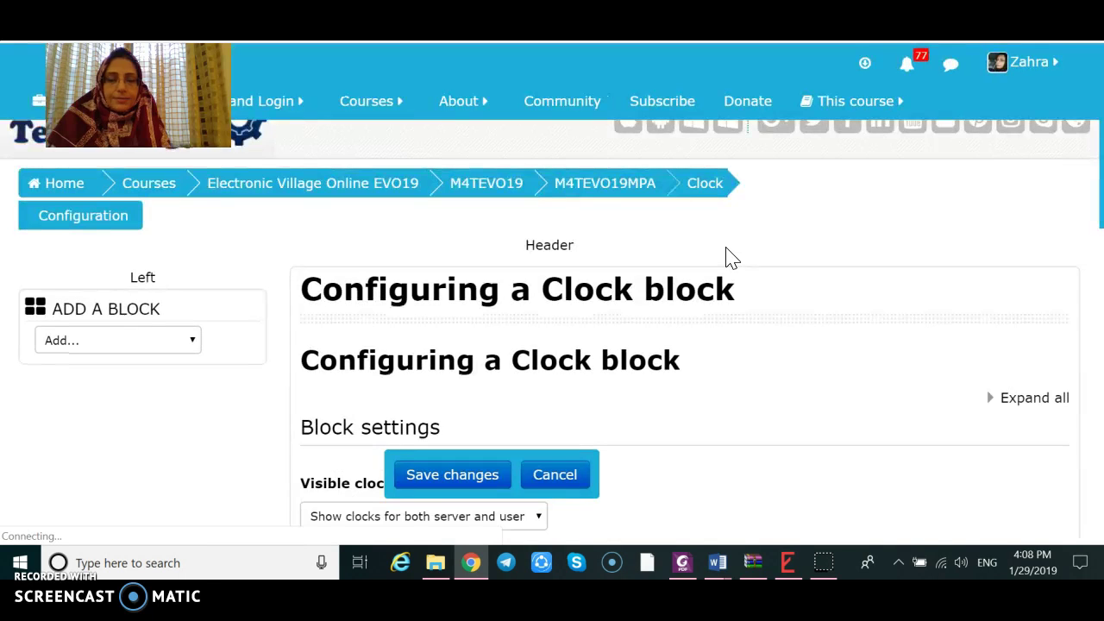
# Step: In the block settings, set Show day name to Yes and enter Time as the alternate title
pyautogui.scroll(-1, 727, 248)
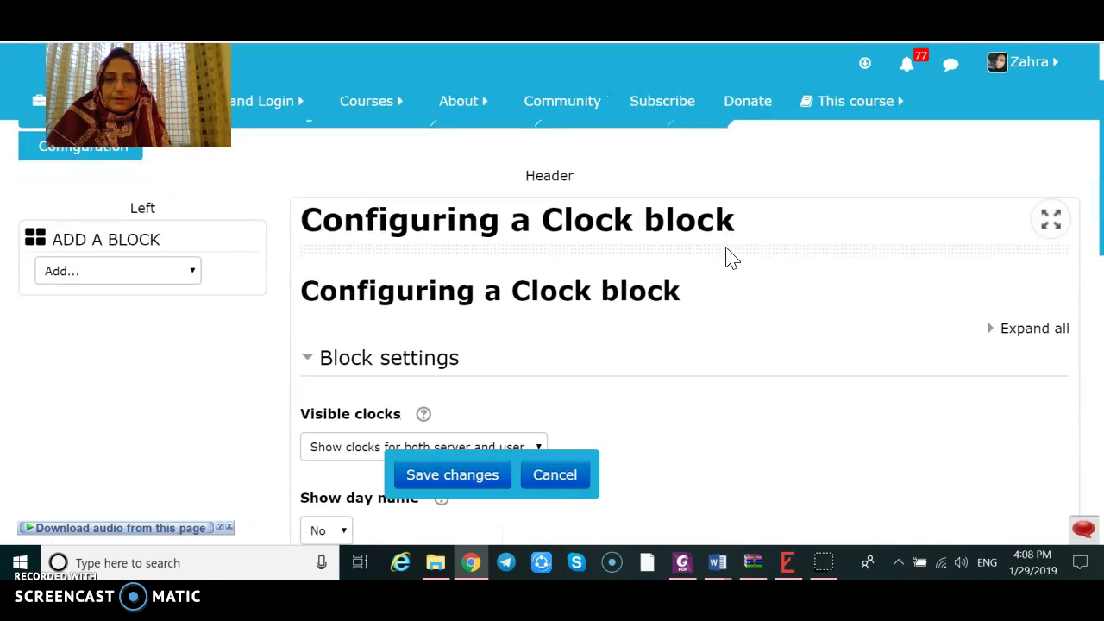
pyautogui.scroll(-1, 726, 256)
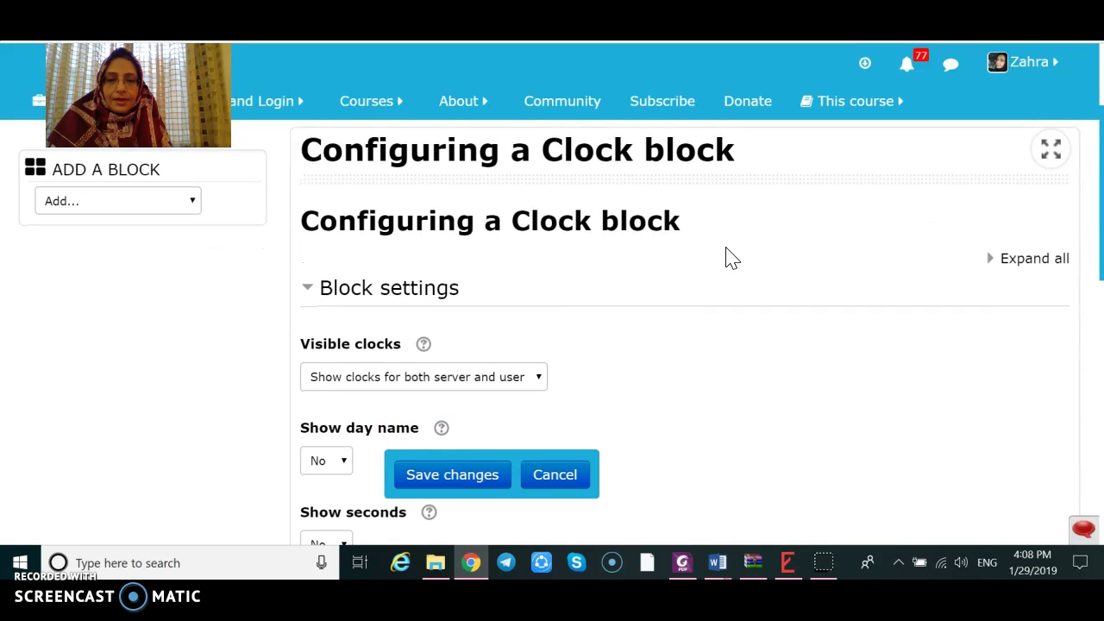
pyautogui.scroll(-2, 727, 256)
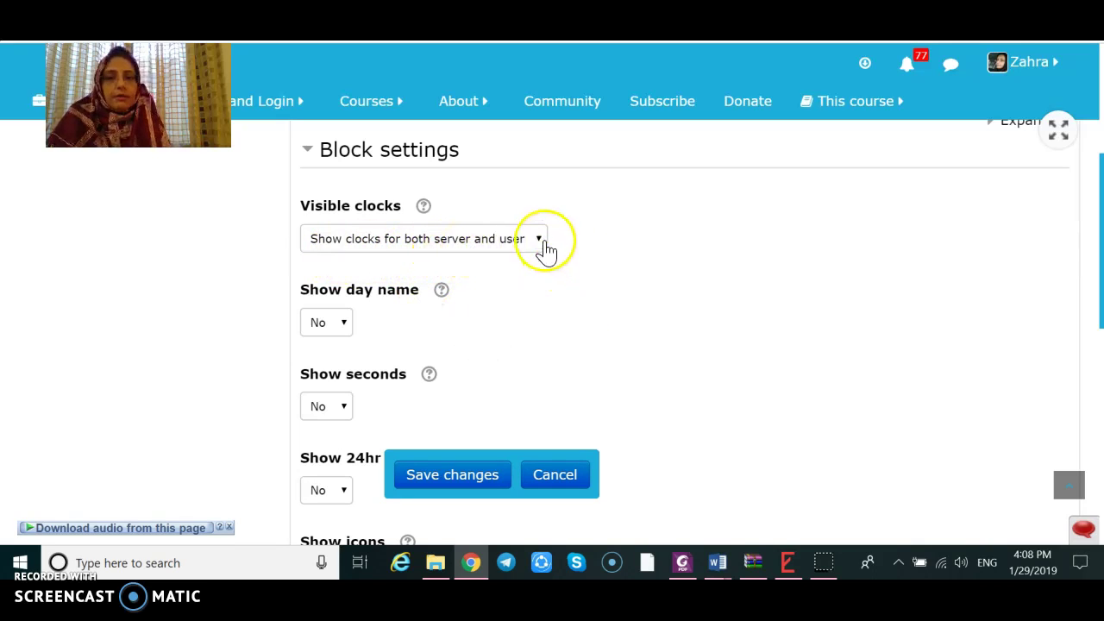
pyautogui.scroll(-1, 627, 272)
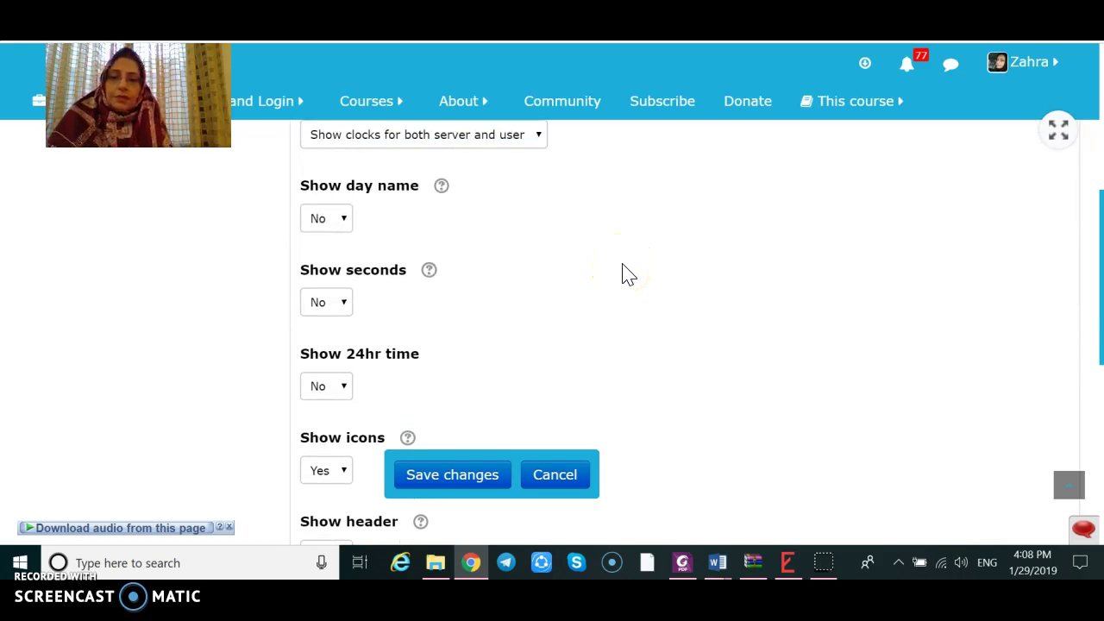
pyautogui.scroll(-1, 627, 273)
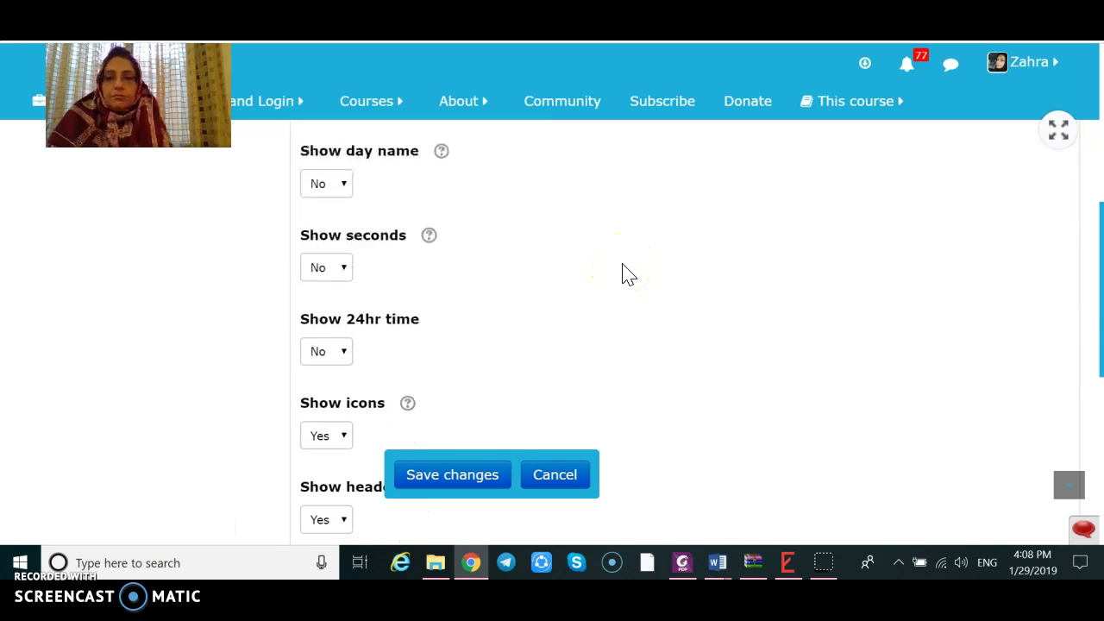
pyautogui.click(343, 188)
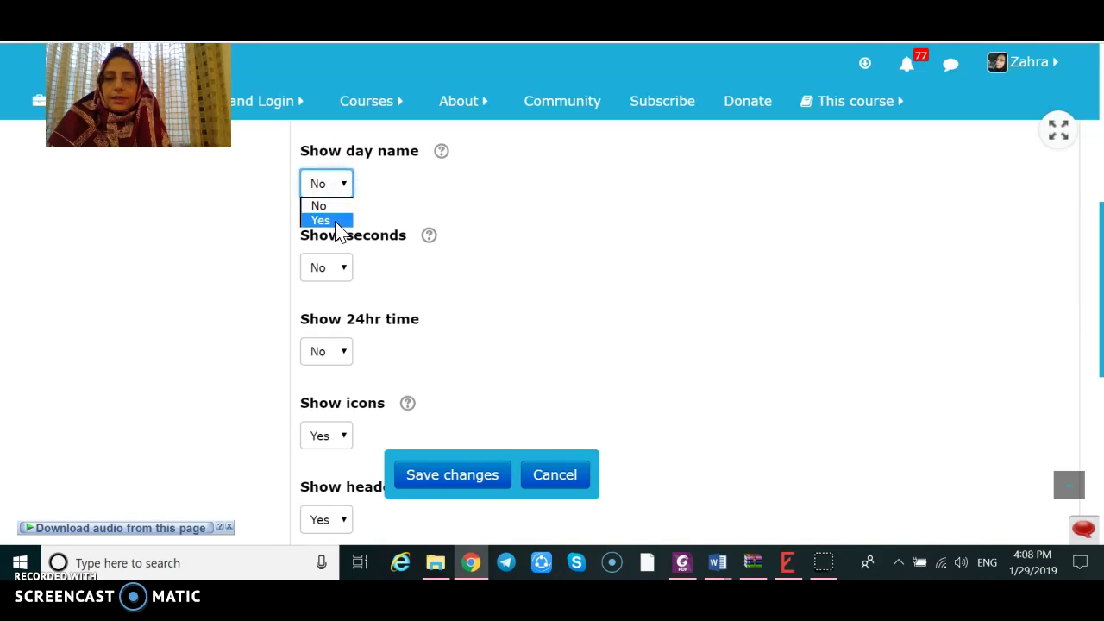
pyautogui.click(322, 221)
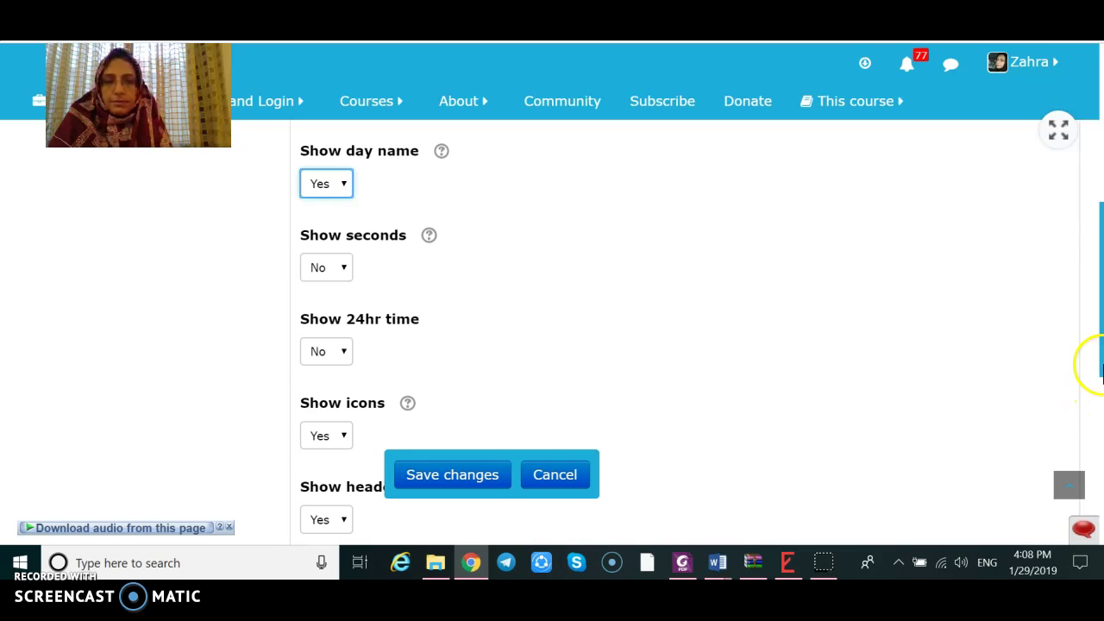
pyautogui.moveTo(1101, 367); pyautogui.dragTo(1101, 481)
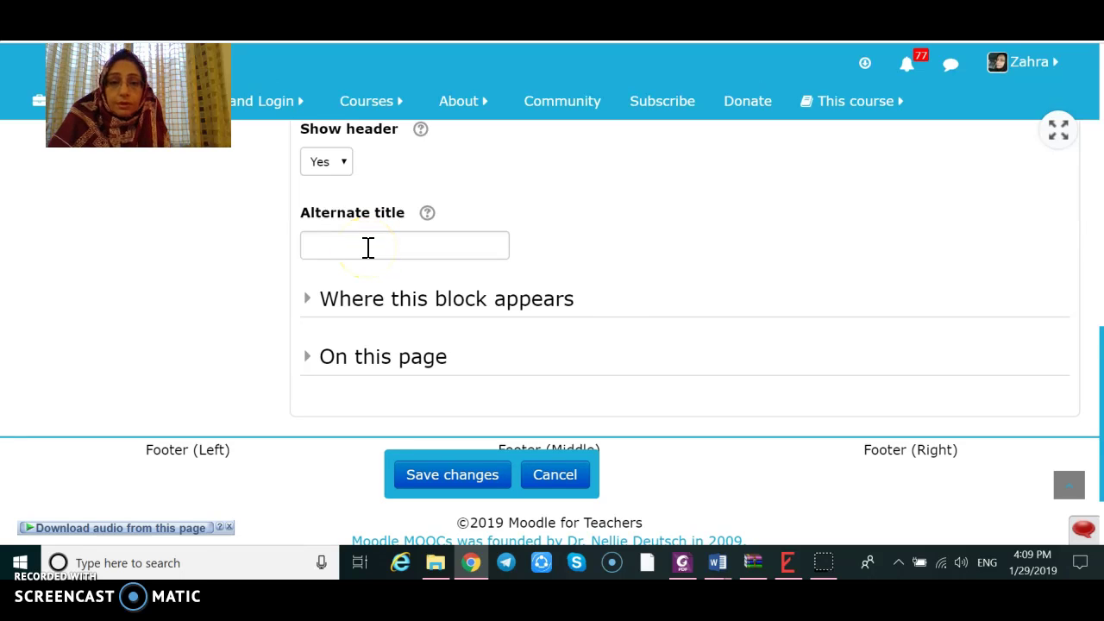
pyautogui.click(368, 248)
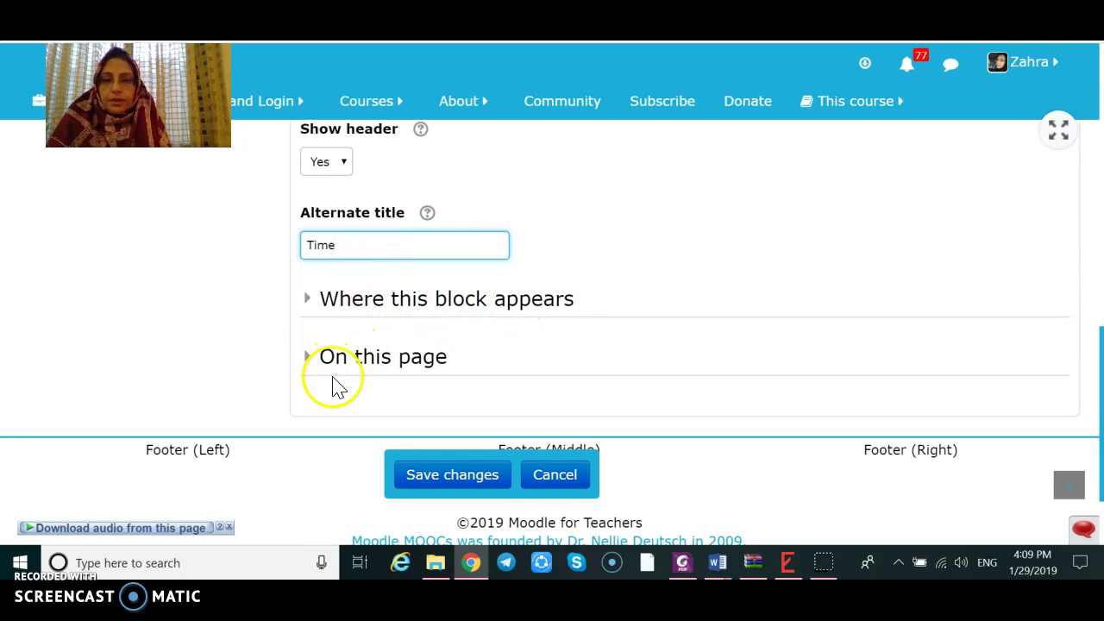
# Step: Under Where this block appears, choose Any type of course main page for display and Footer (Left) as the default region
pyautogui.click(517, 314)
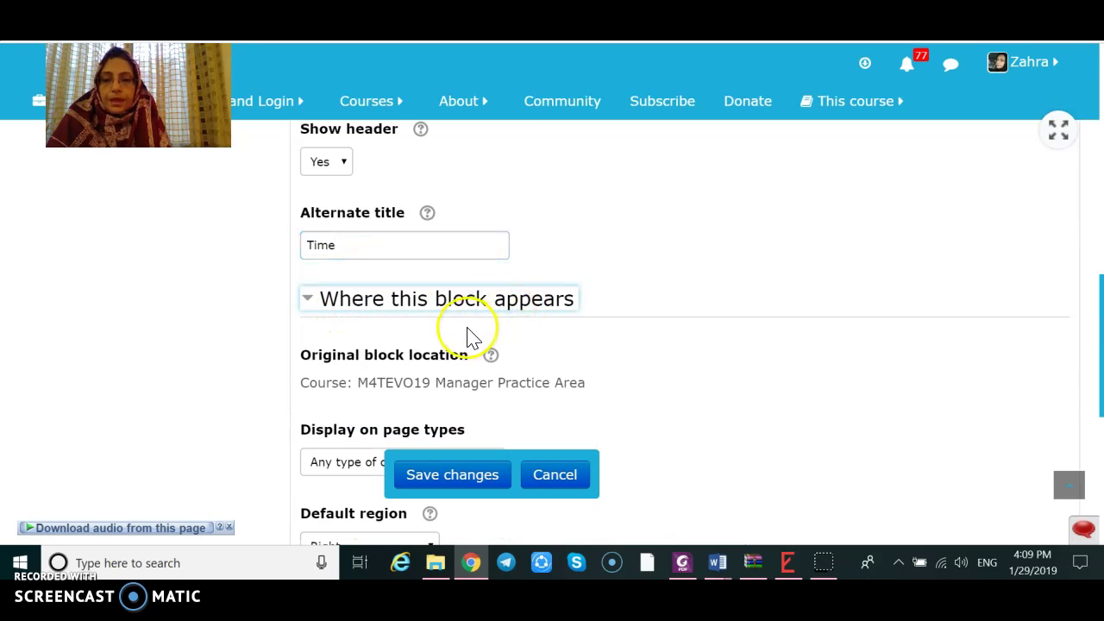
pyautogui.scroll(-4, 470, 336)
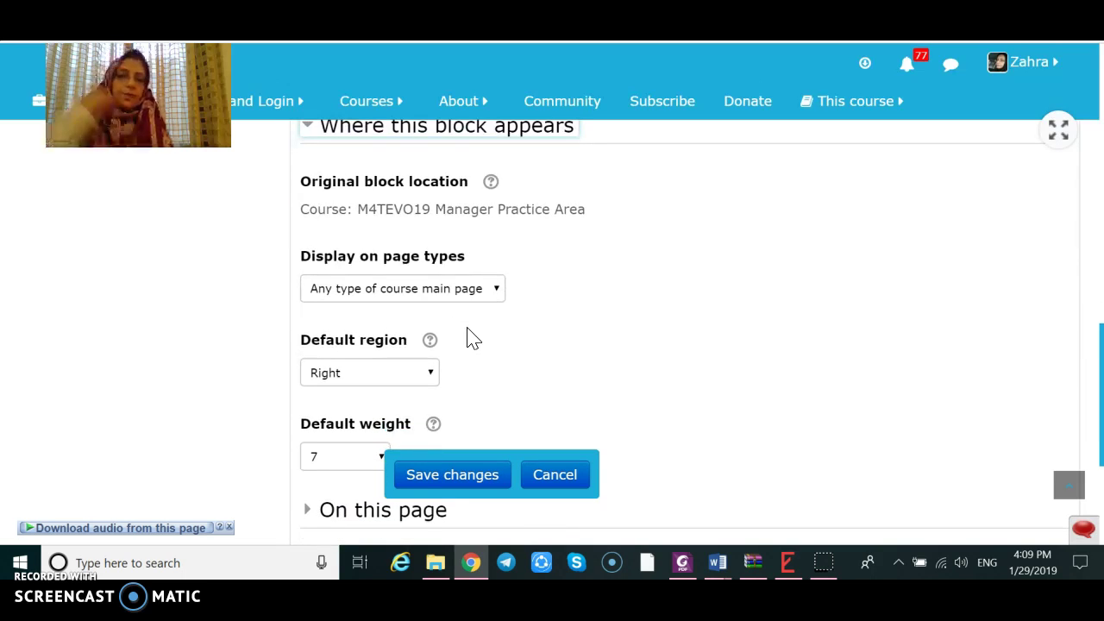
pyautogui.scroll(-2, 466, 338)
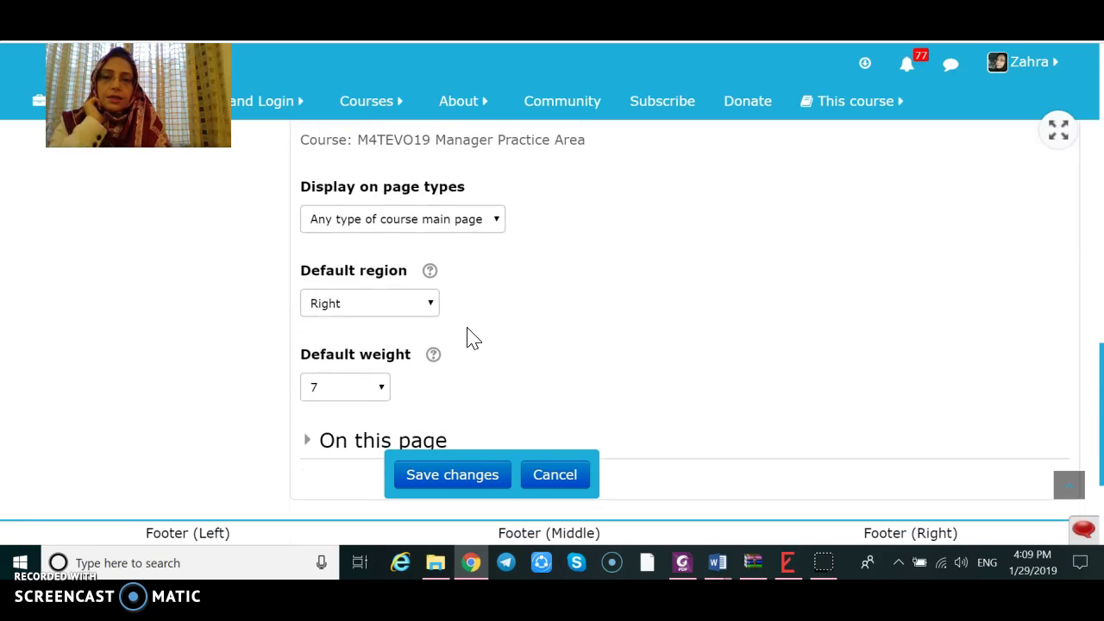
pyautogui.click(460, 279)
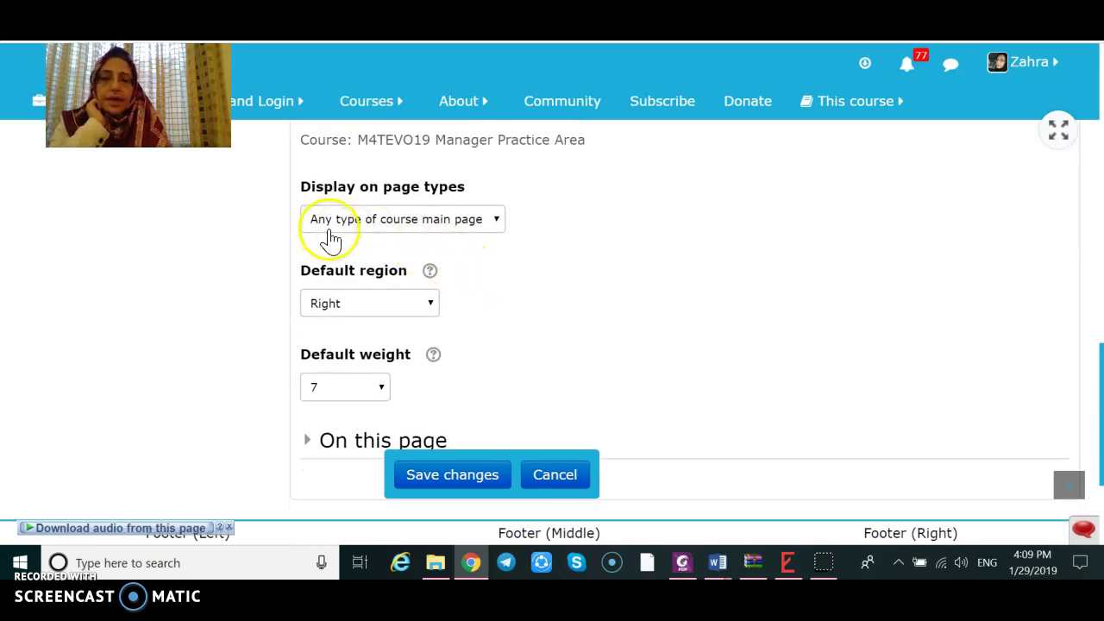
pyautogui.click(497, 224)
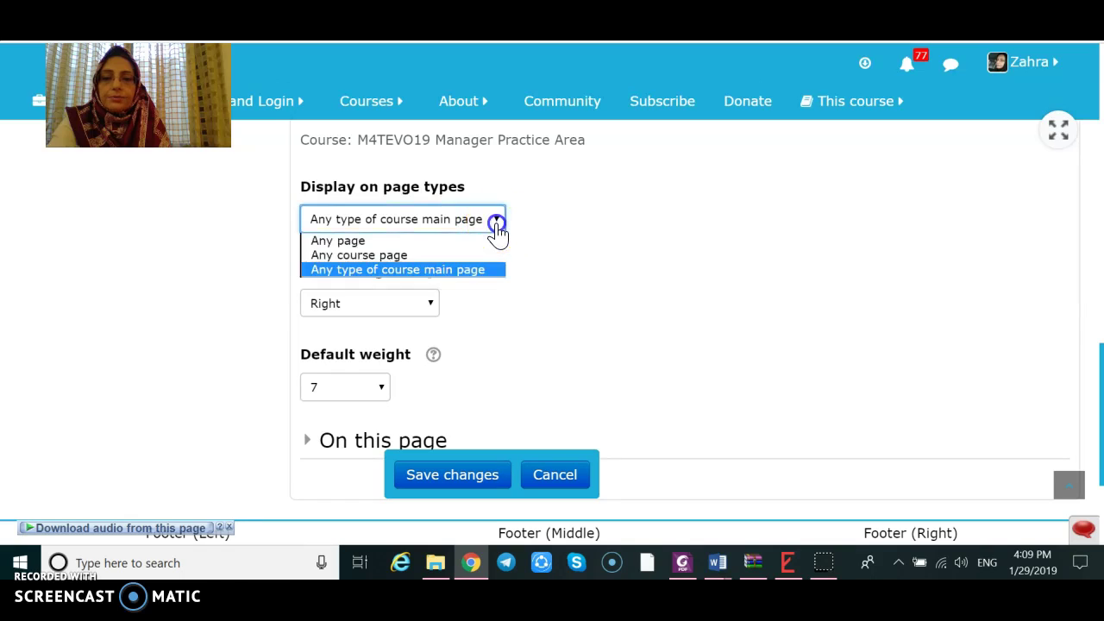
pyautogui.click(386, 271)
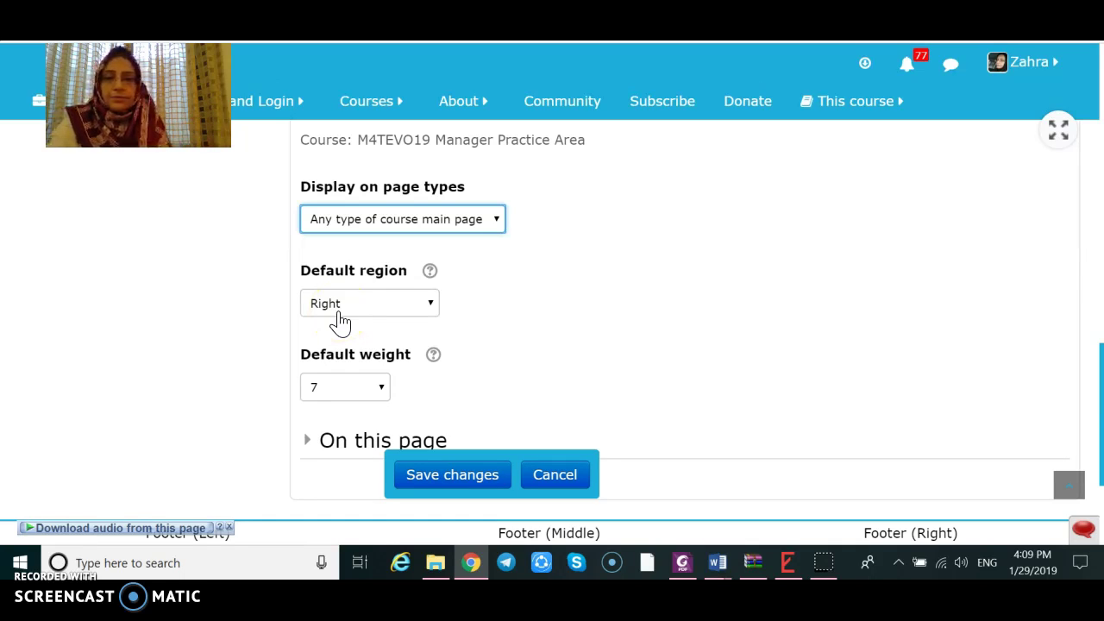
pyautogui.click(433, 309)
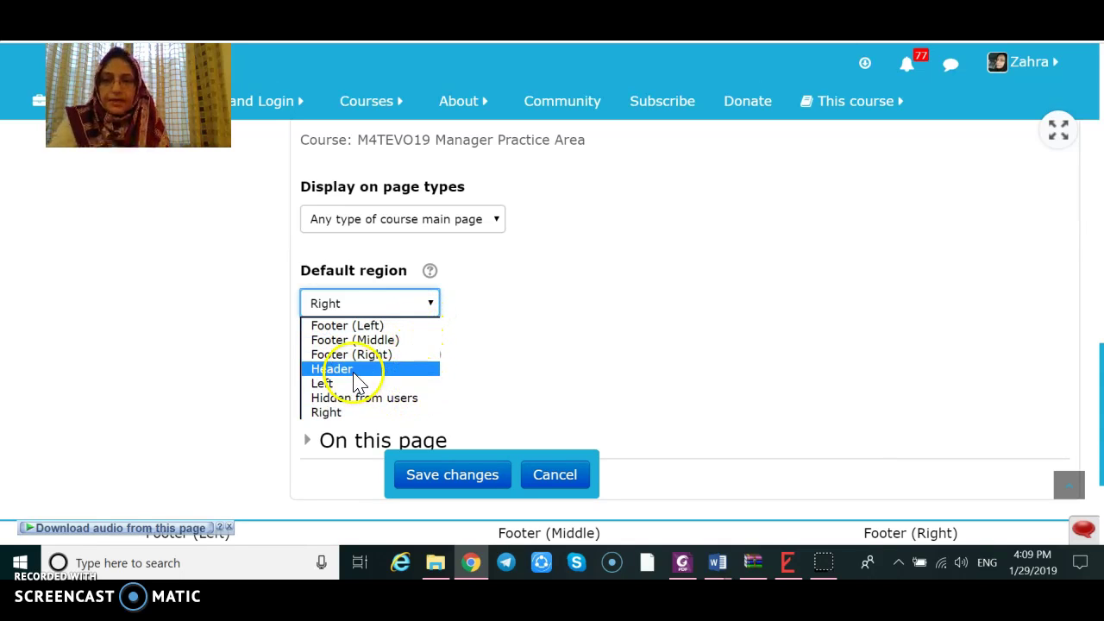
pyautogui.click(362, 327)
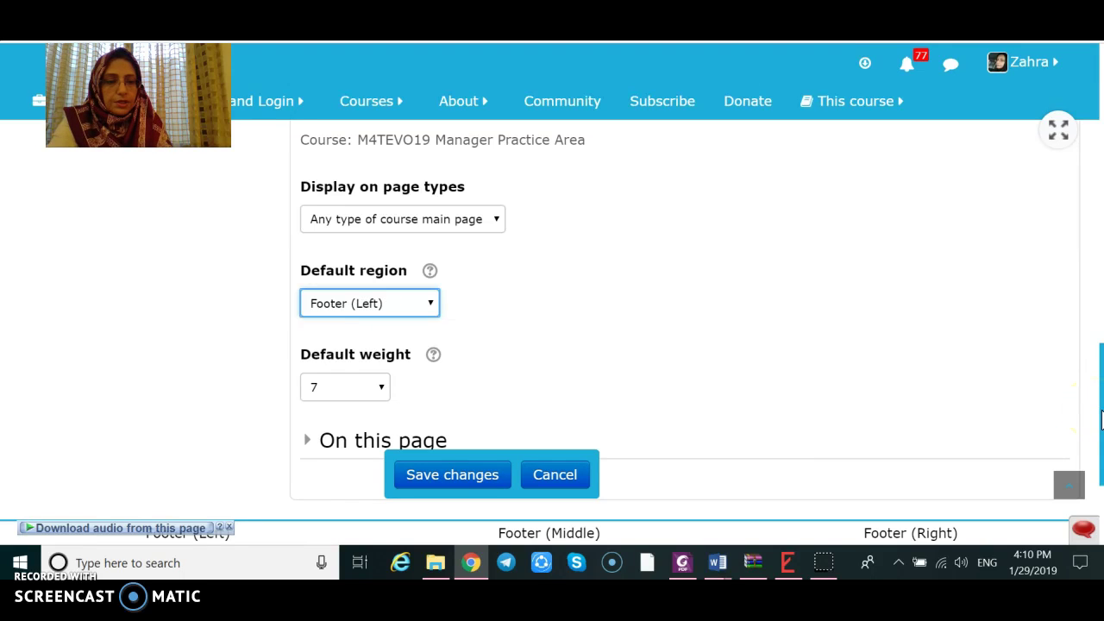
# Step: Under On this page, set the block's region to Footer (Left) and save the configuration
pyautogui.scroll(-2, 1099, 423)
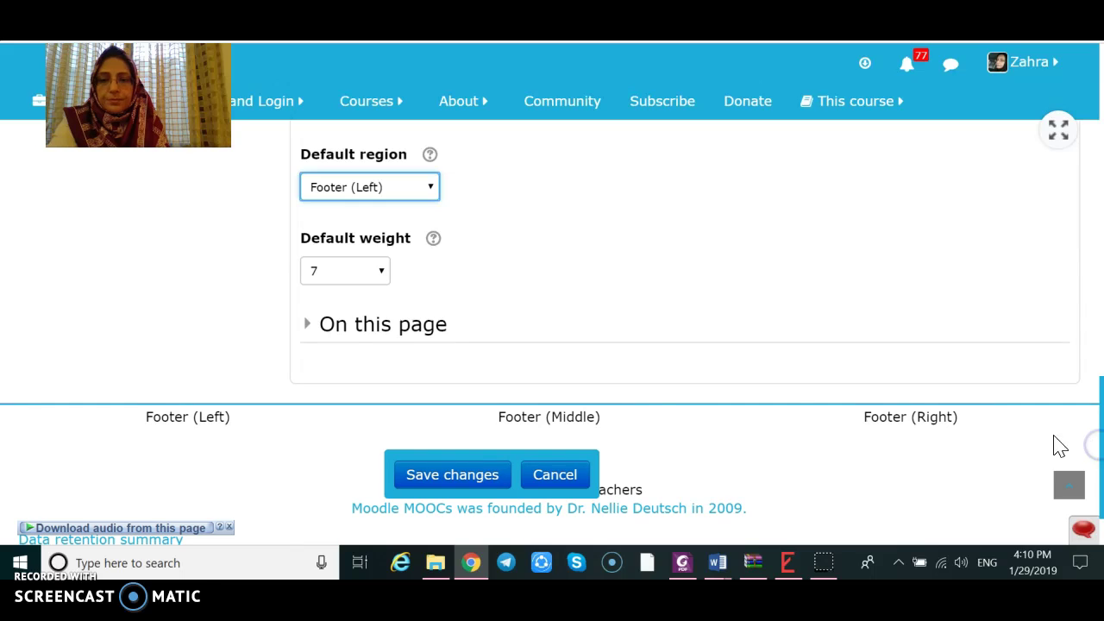
pyautogui.click(389, 332)
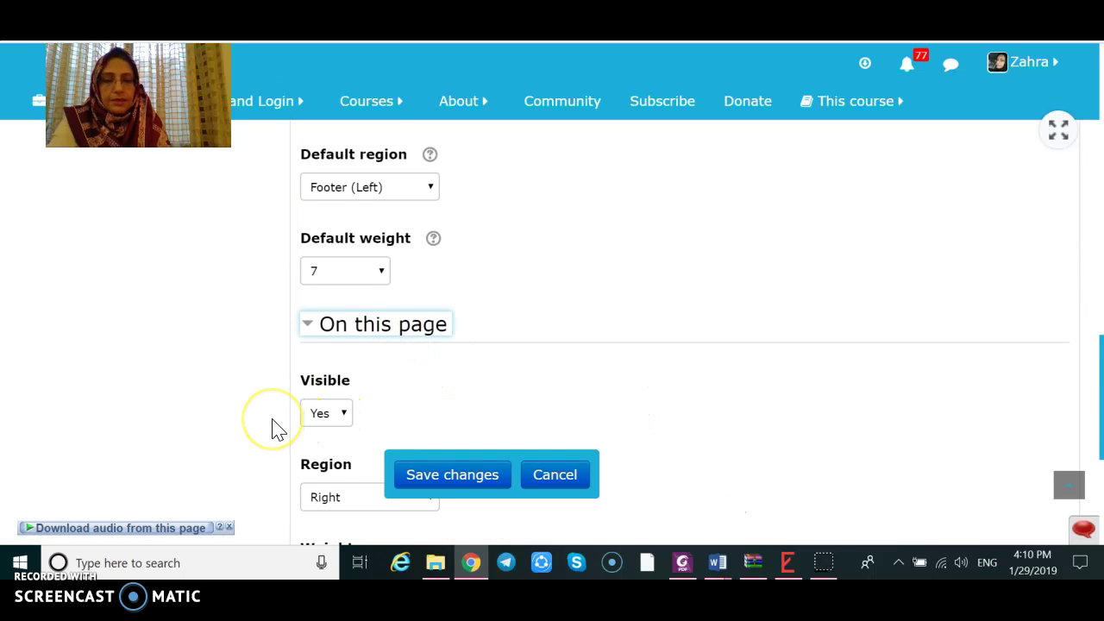
pyautogui.scroll(-3, 272, 428)
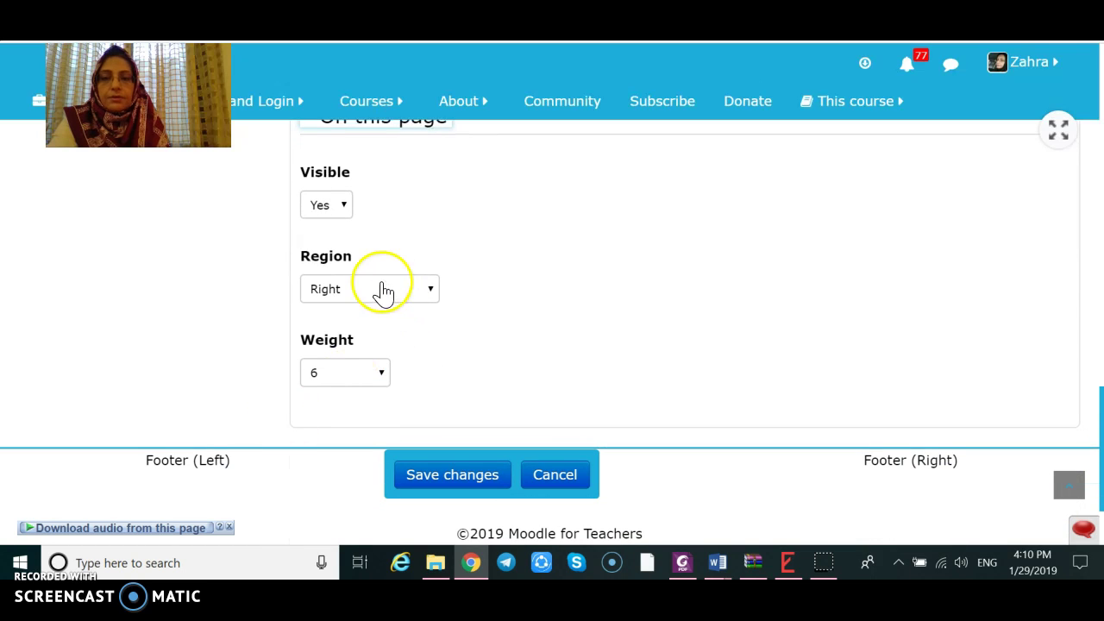
pyautogui.click(429, 298)
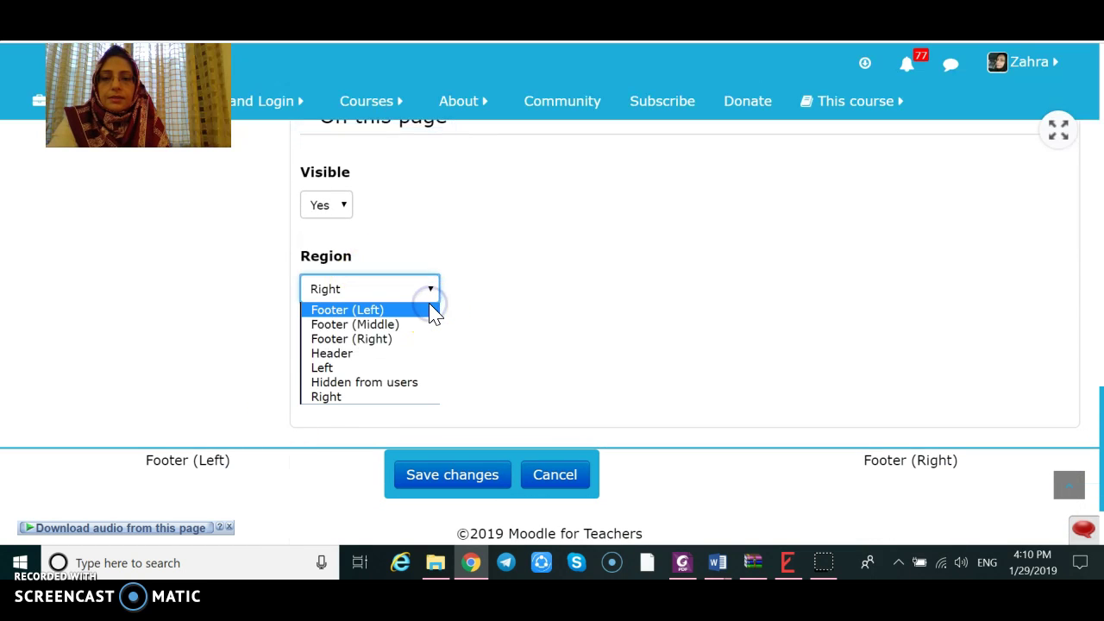
pyautogui.click(369, 312)
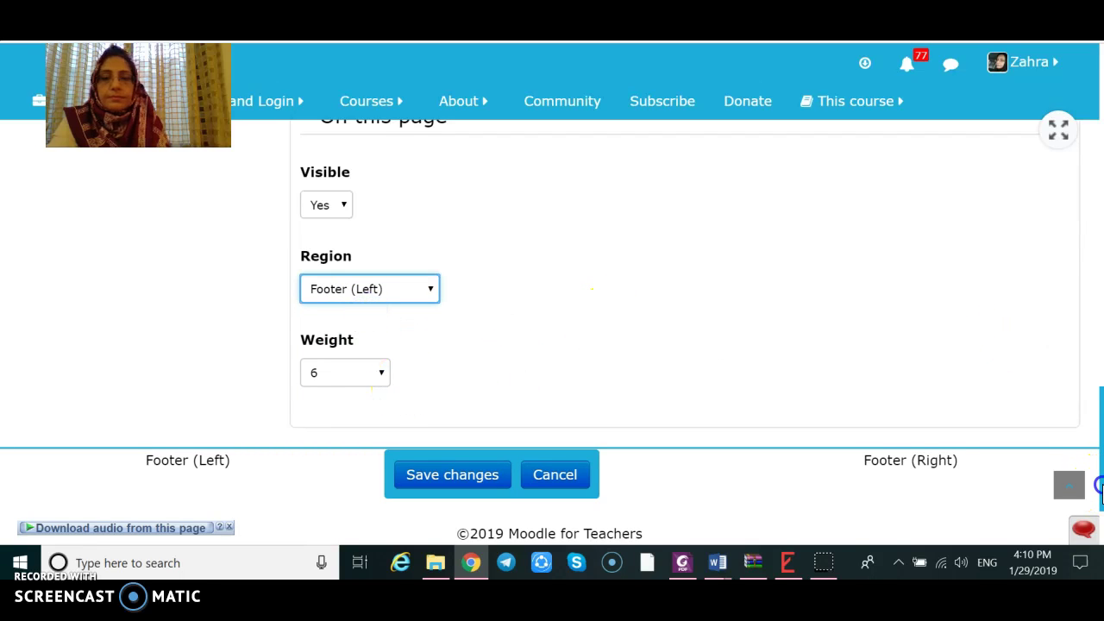
pyautogui.scroll(-2, 1101, 488)
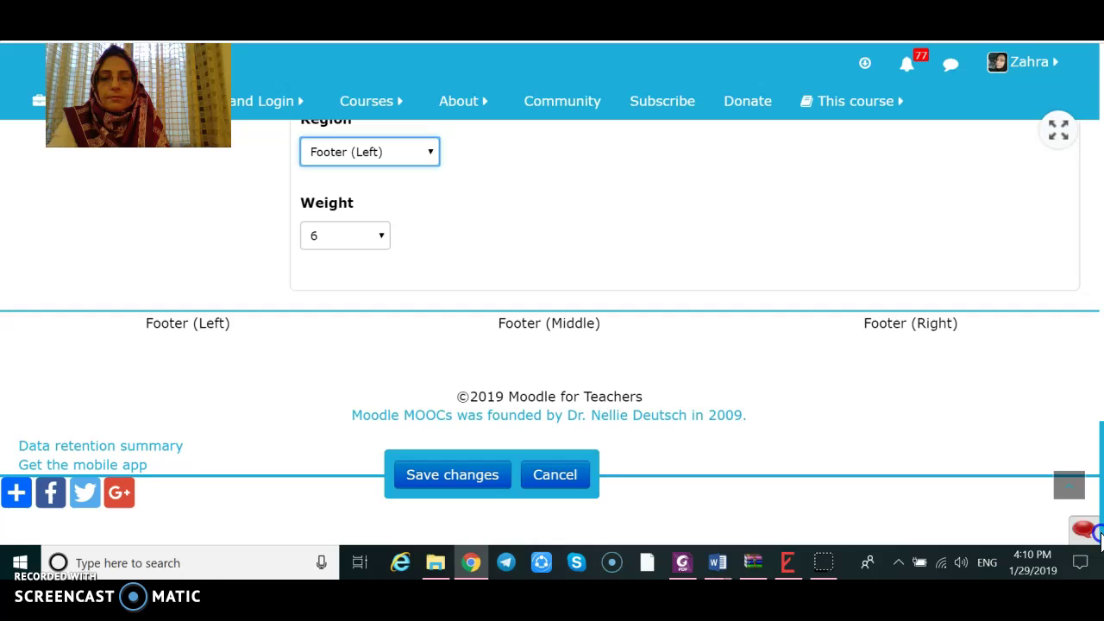
pyautogui.click(444, 488)
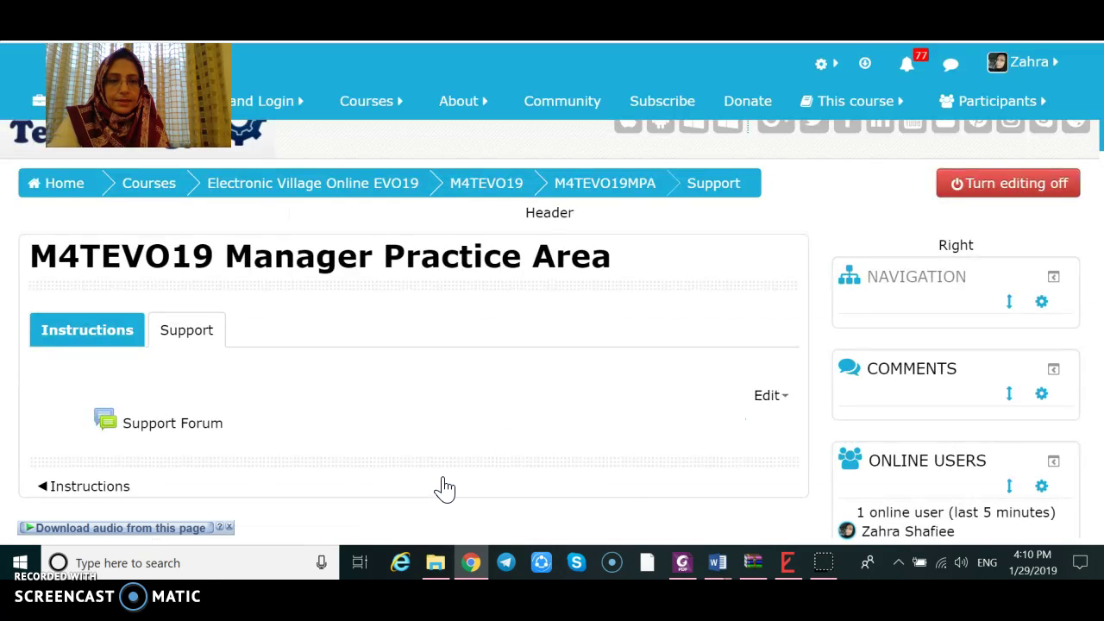
# Step: Look through the course page down to its left footer region to check the reconfigured Time block
pyautogui.click(648, 565)
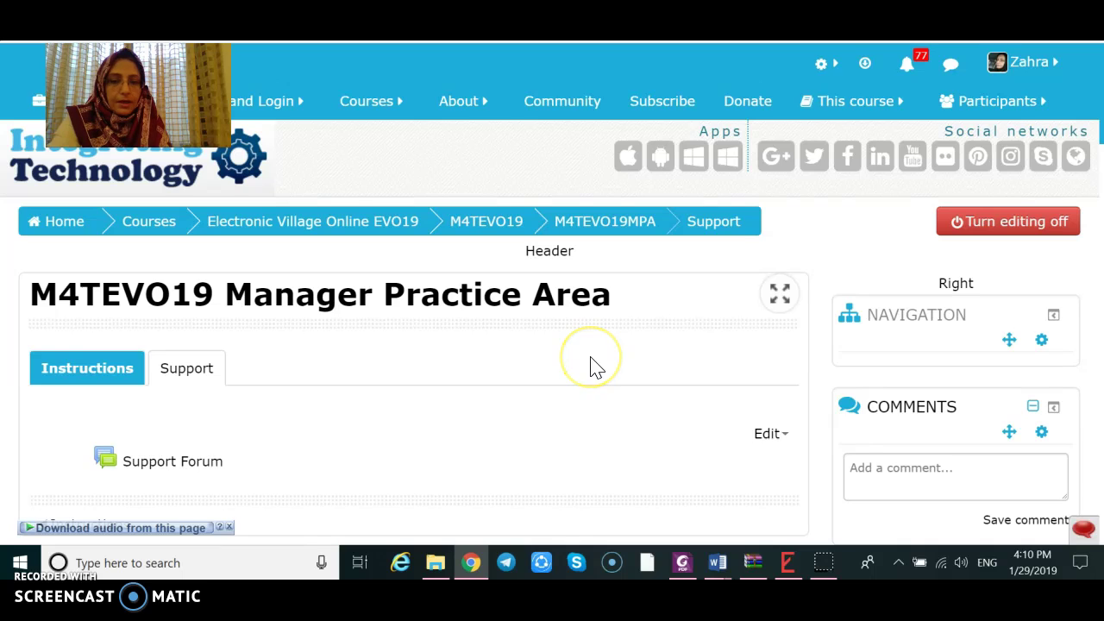
pyautogui.scroll(-7, 597, 368)
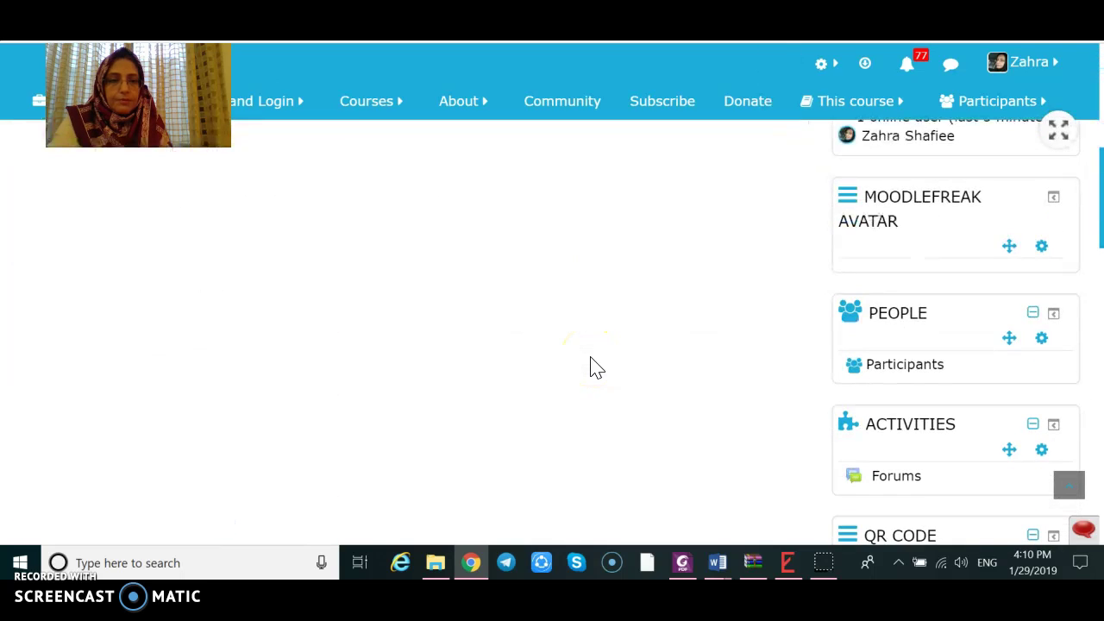
pyautogui.scroll(-7, 596, 367)
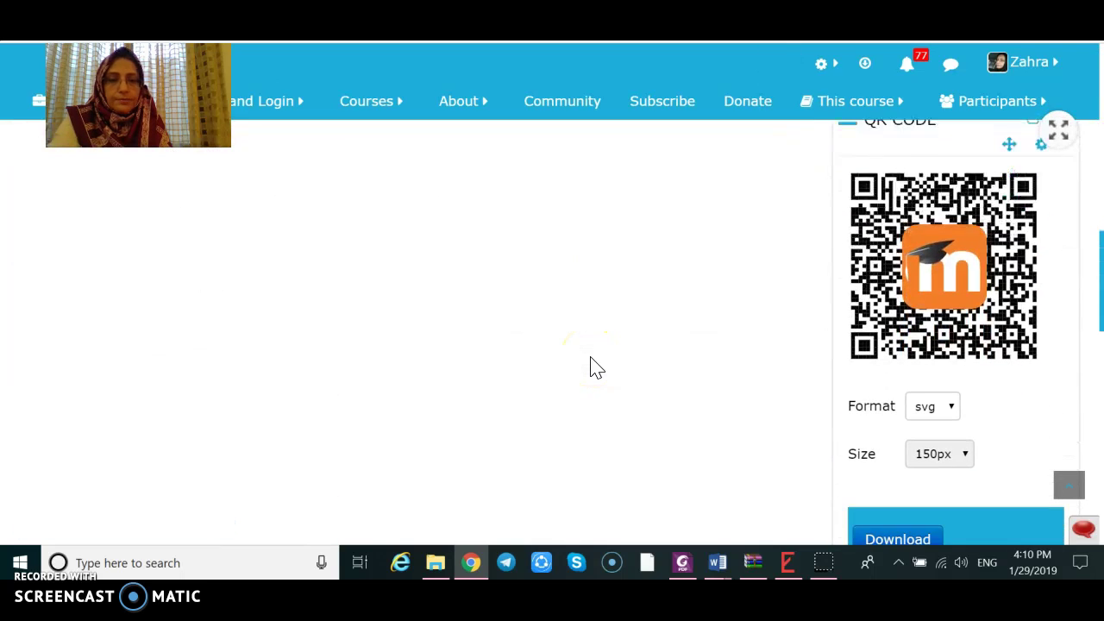
pyautogui.scroll(-8, 597, 368)
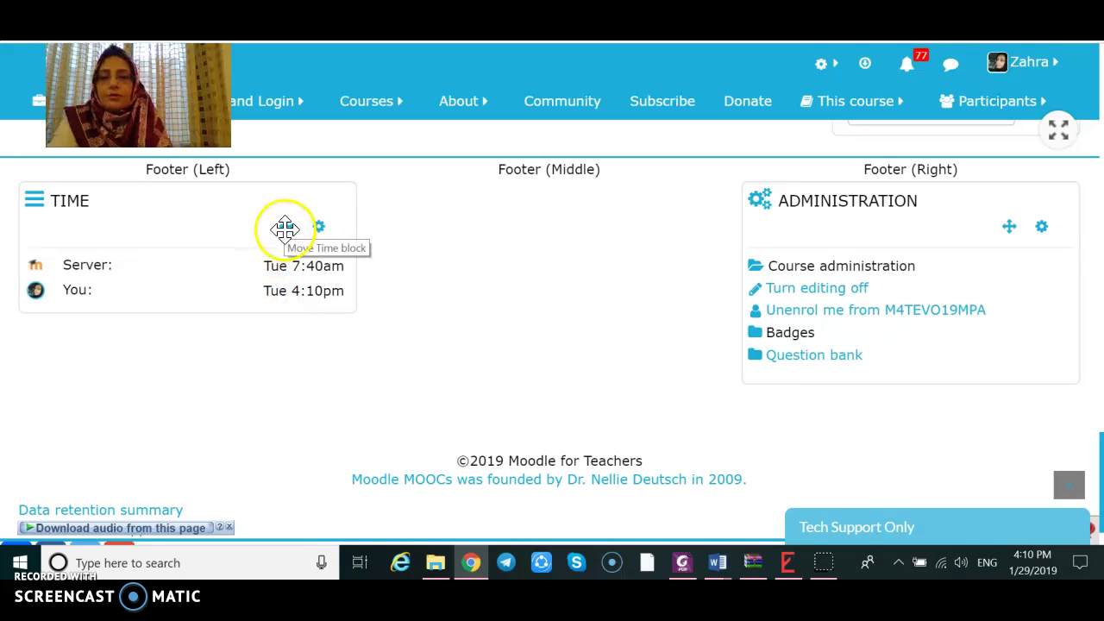
# Step: Move the Time block from Footer (Left) to Footer (Right), placing it below the Administration block
pyautogui.moveTo(285, 229); pyautogui.dragTo(580, 214)
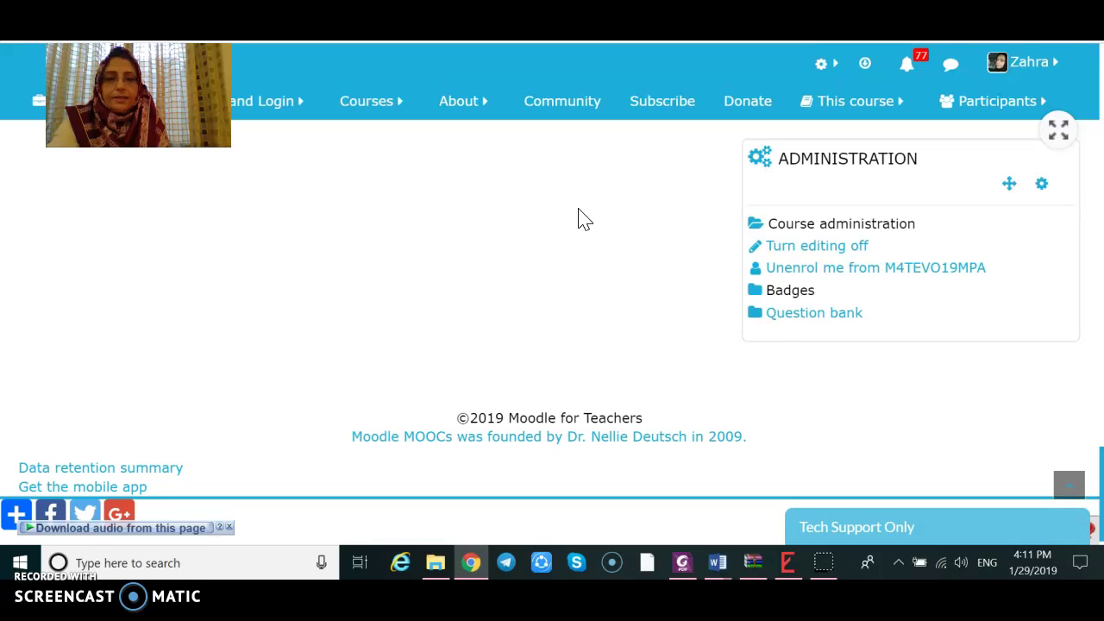
pyautogui.click(559, 253)
pyautogui.click(820, 408)
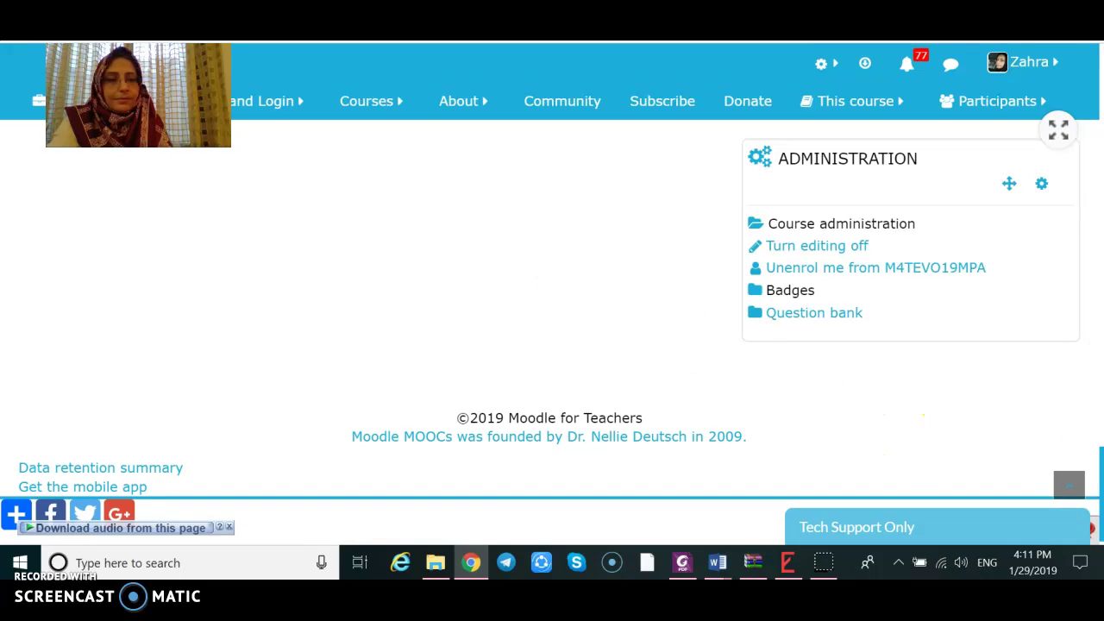
pyautogui.moveTo(1100, 466); pyautogui.dragTo(1099, 439)
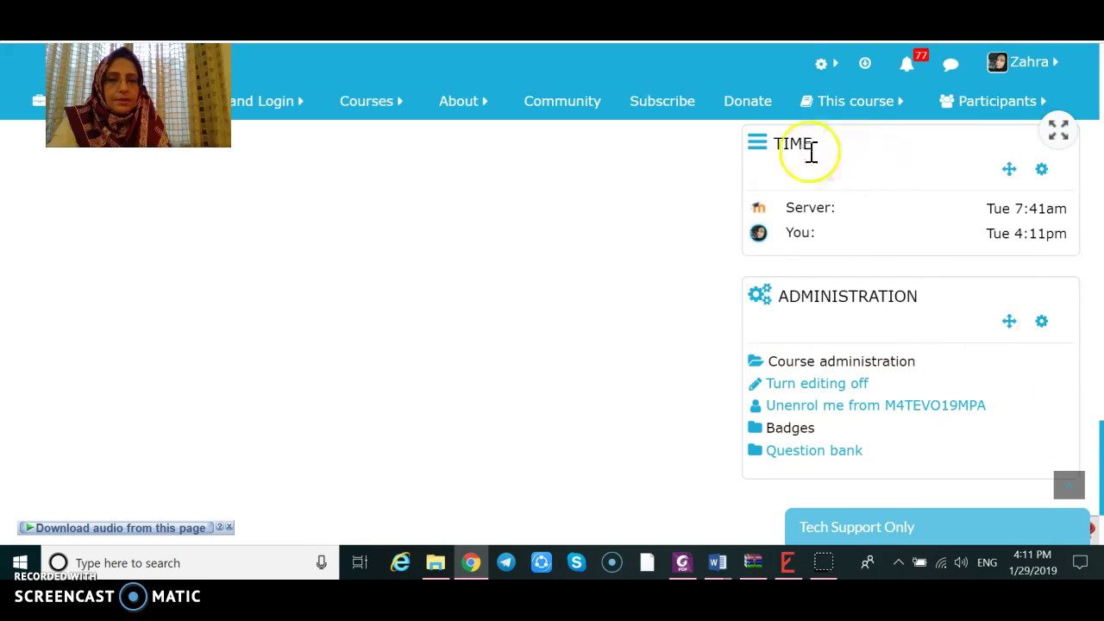
pyautogui.moveTo(1009, 170); pyautogui.dragTo(604, 194)
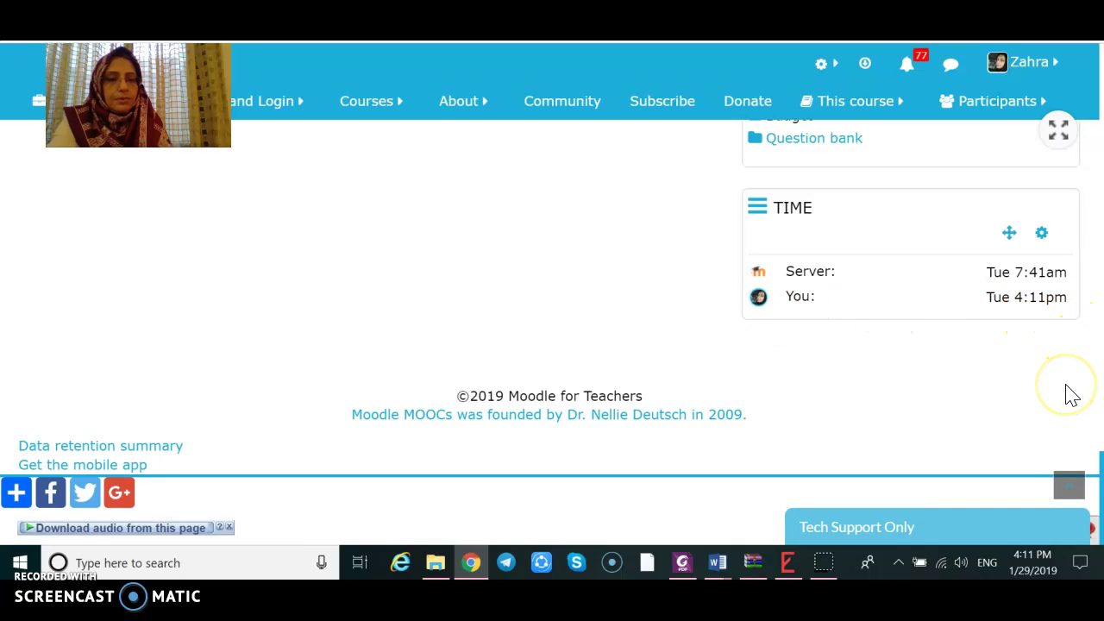
# Step: Delete the Time block from the Footer (Right) region and confirm its removal
pyautogui.scroll(2, 1070, 394)
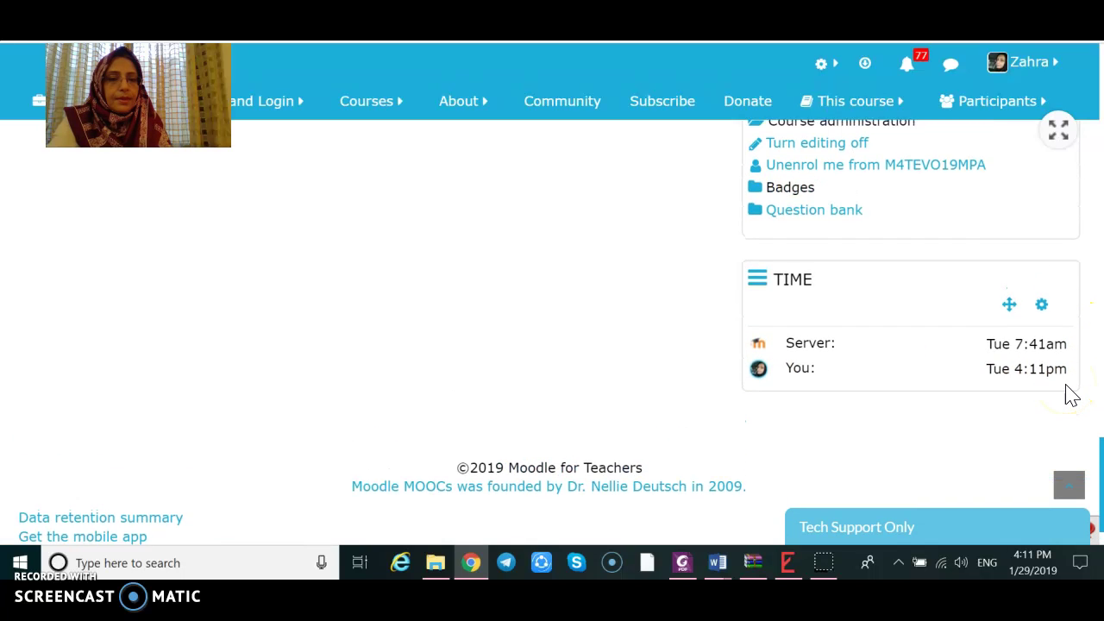
pyautogui.scroll(-1, 1070, 394)
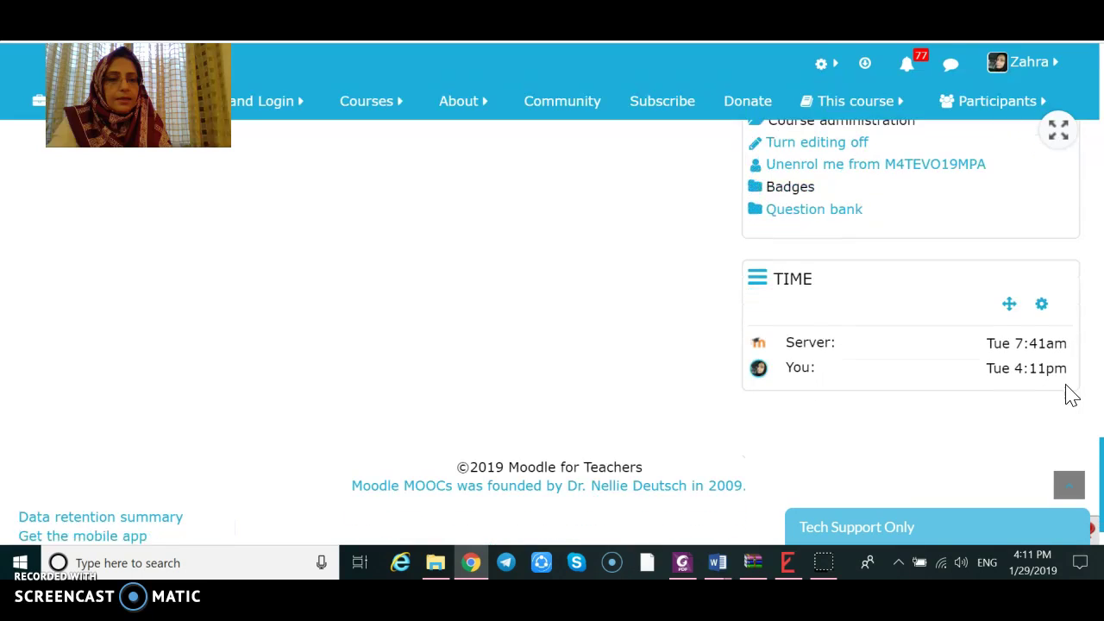
pyautogui.click(1041, 307)
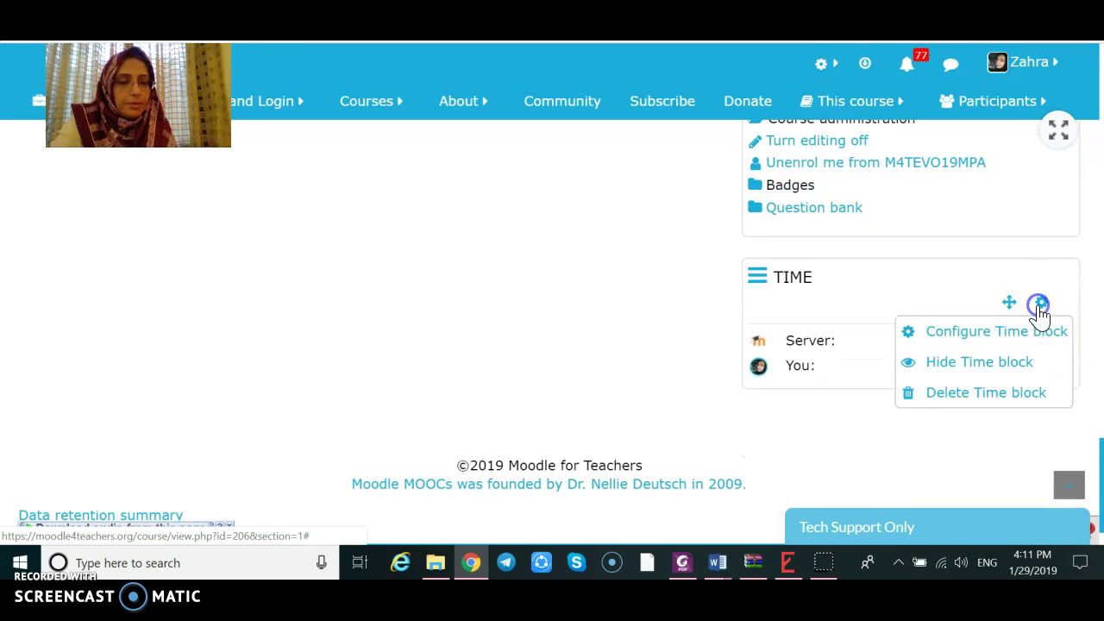
pyautogui.click(985, 400)
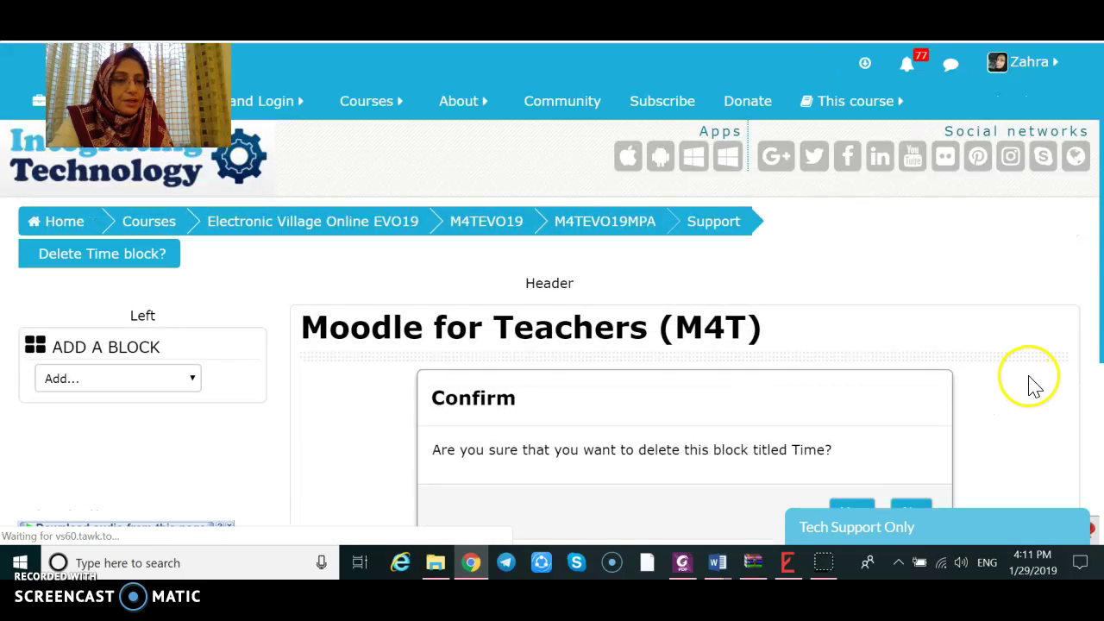
pyautogui.scroll(-2, 1037, 383)
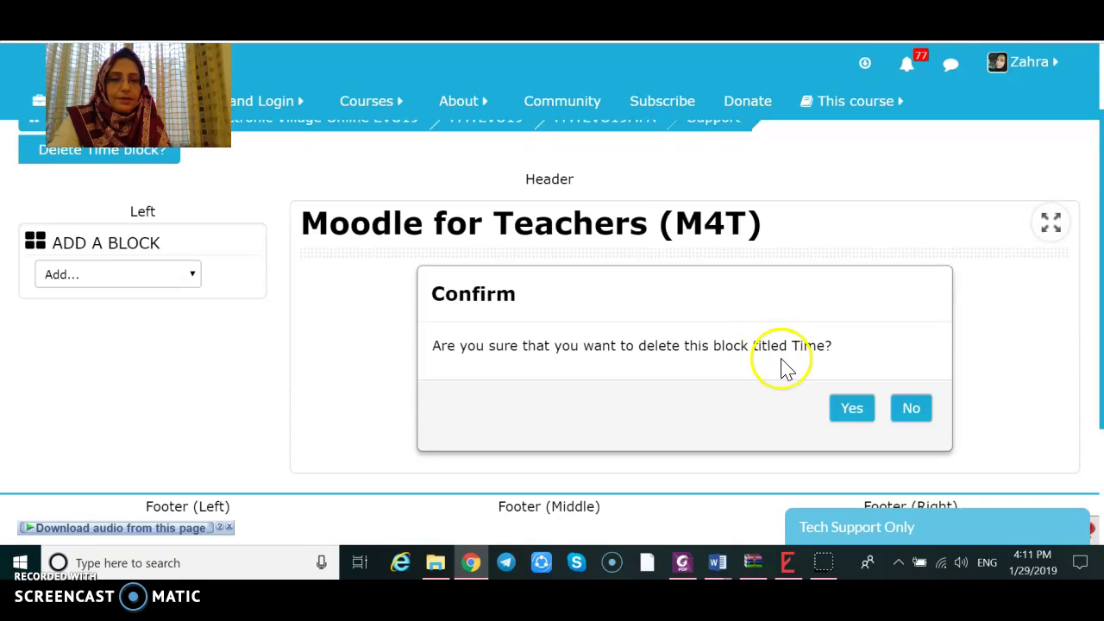
pyautogui.click(851, 409)
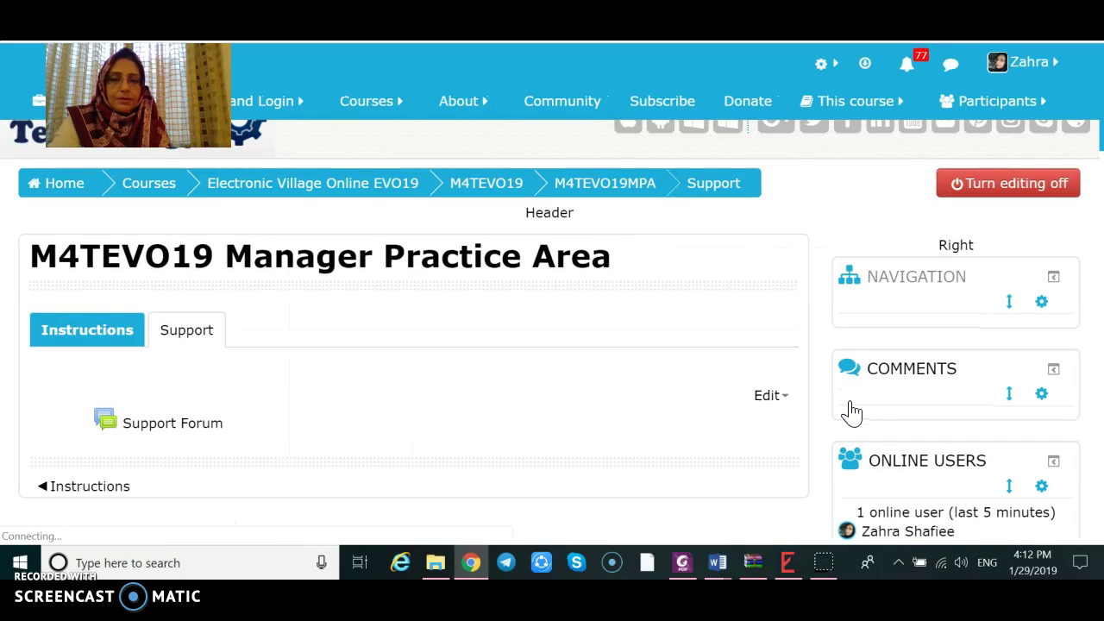
# Step: Add a Level up! block to the course page
pyautogui.scroll(-3, 1030, 247)
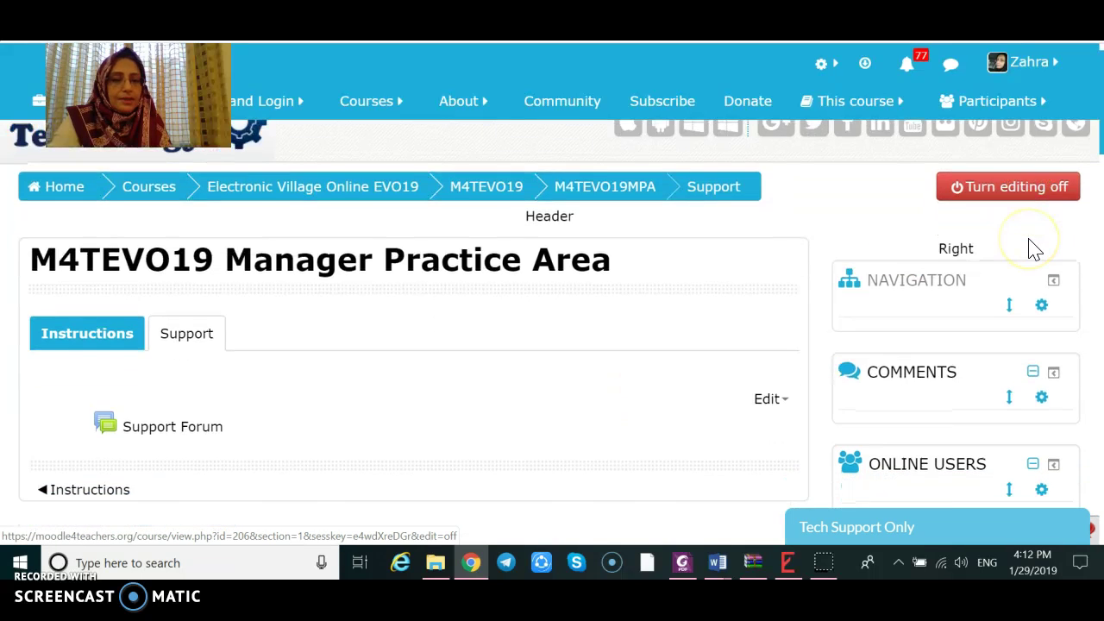
pyautogui.scroll(-10, 1034, 248)
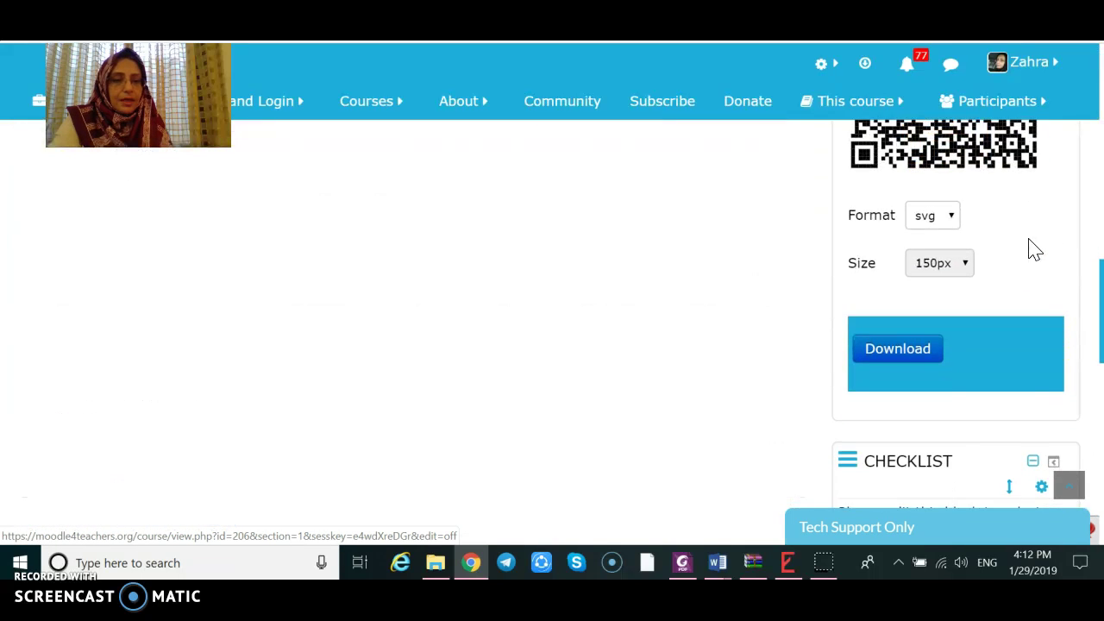
pyautogui.scroll(-2, 1033, 248)
pyautogui.scroll(-3, 1034, 248)
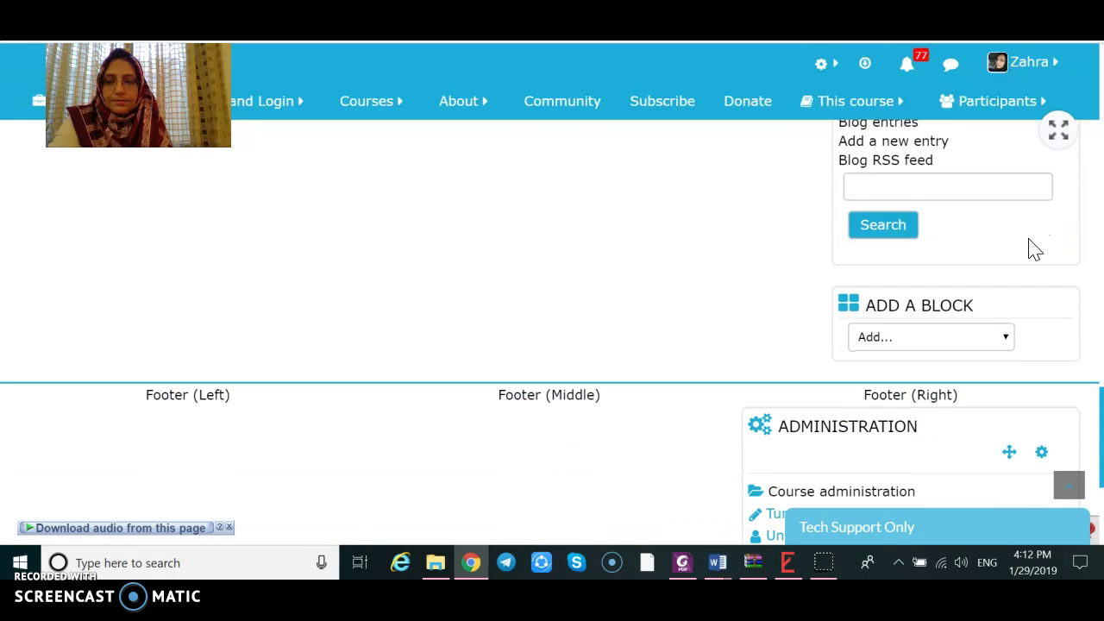
pyautogui.scroll(-1, 1033, 247)
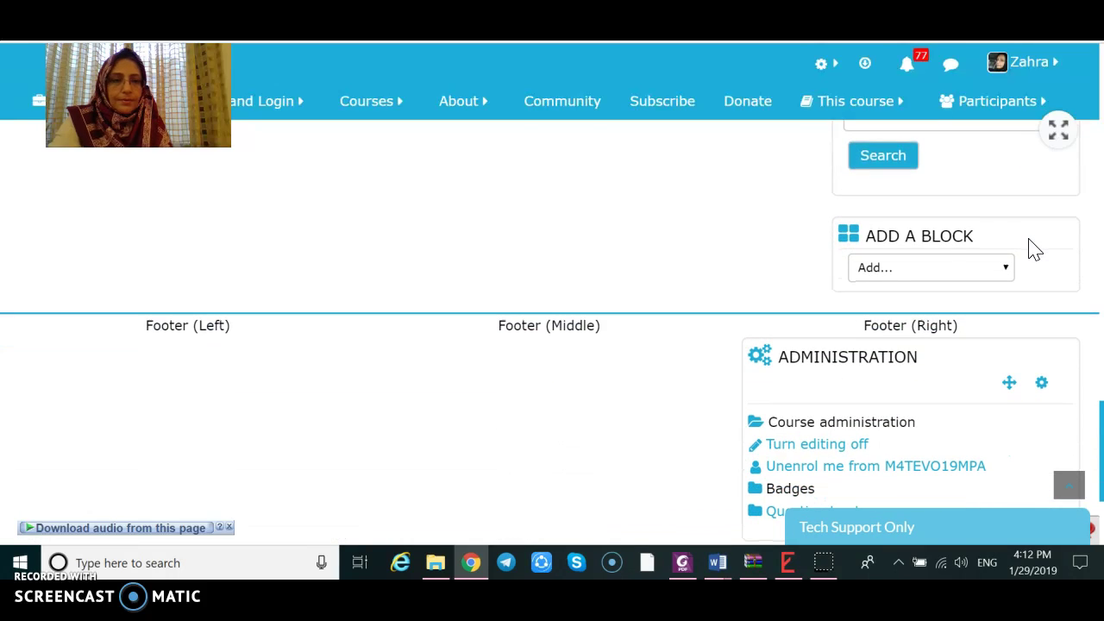
pyautogui.click(1000, 274)
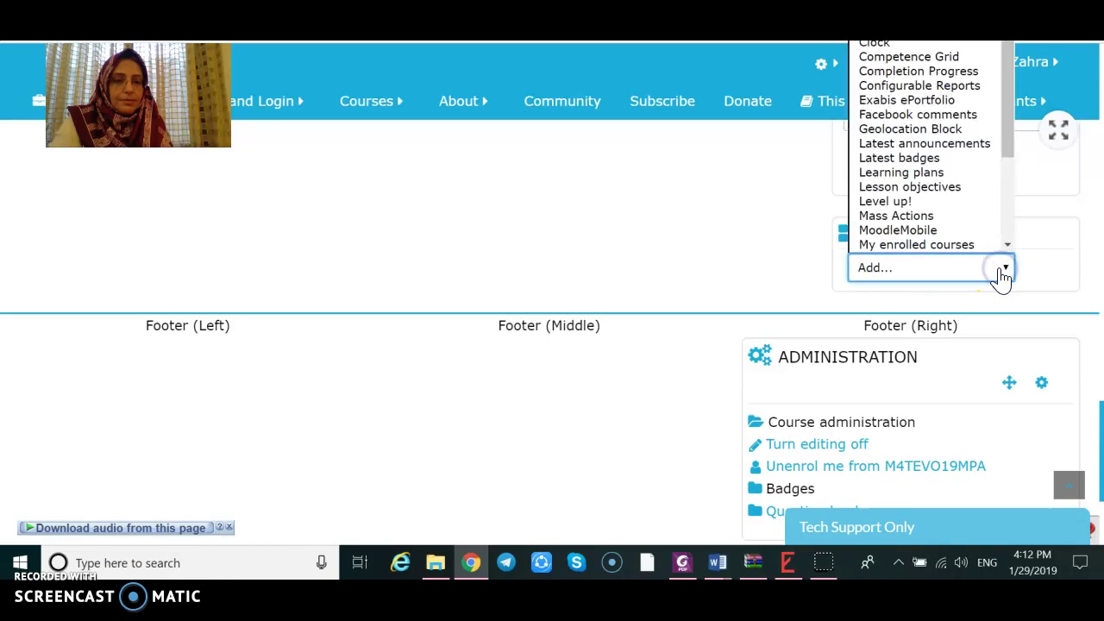
pyautogui.click(909, 204)
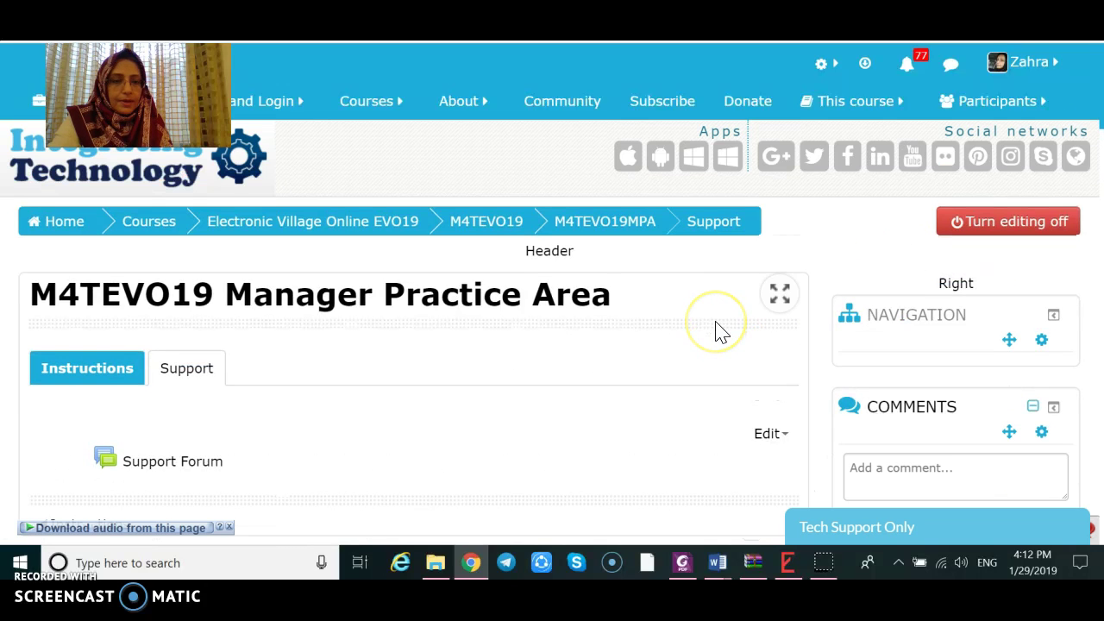
# Step: Find the new Level up! block below the blog menu and open its configuration
pyautogui.scroll(-5, 721, 330)
pyautogui.scroll(-6, 721, 331)
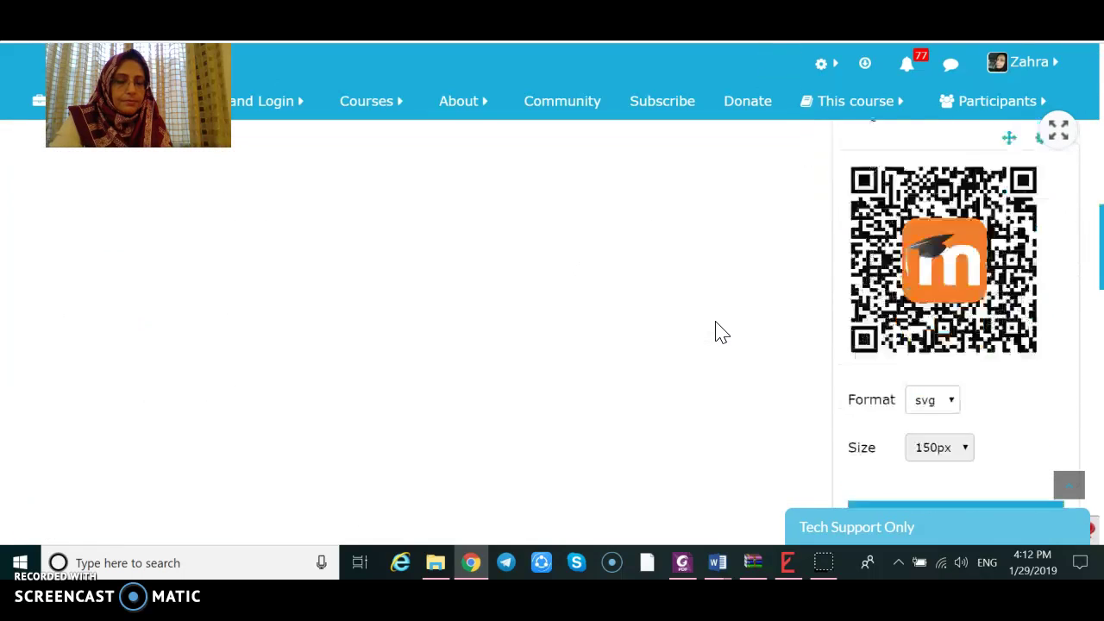
pyautogui.scroll(-3, 722, 331)
pyautogui.scroll(1, 721, 331)
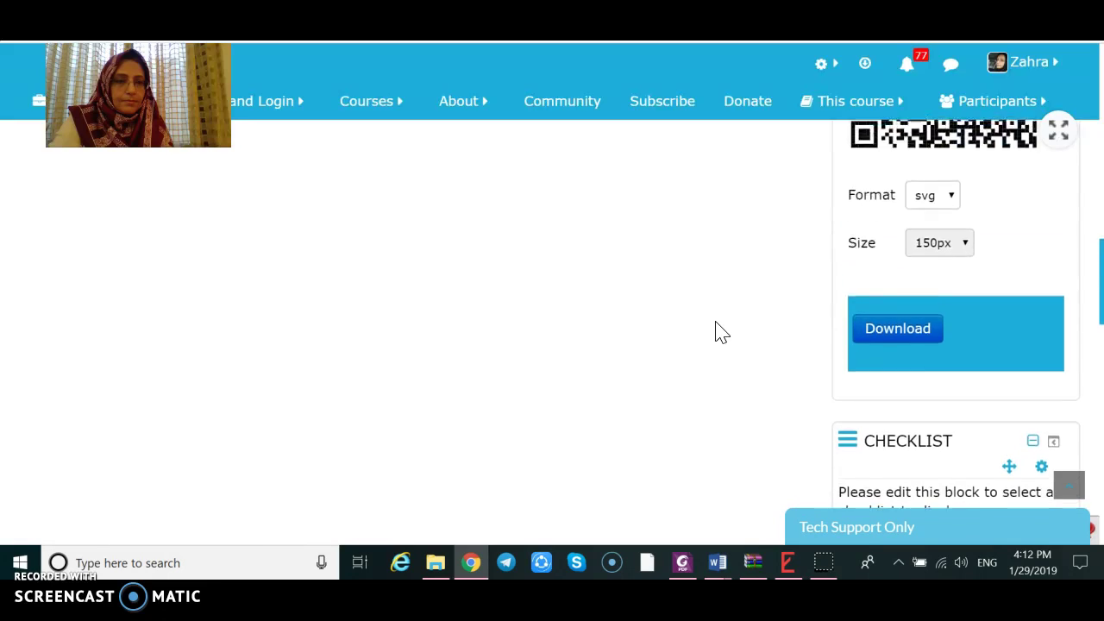
pyautogui.scroll(1, 721, 330)
pyautogui.scroll(-5, 721, 330)
pyautogui.scroll(-4, 721, 330)
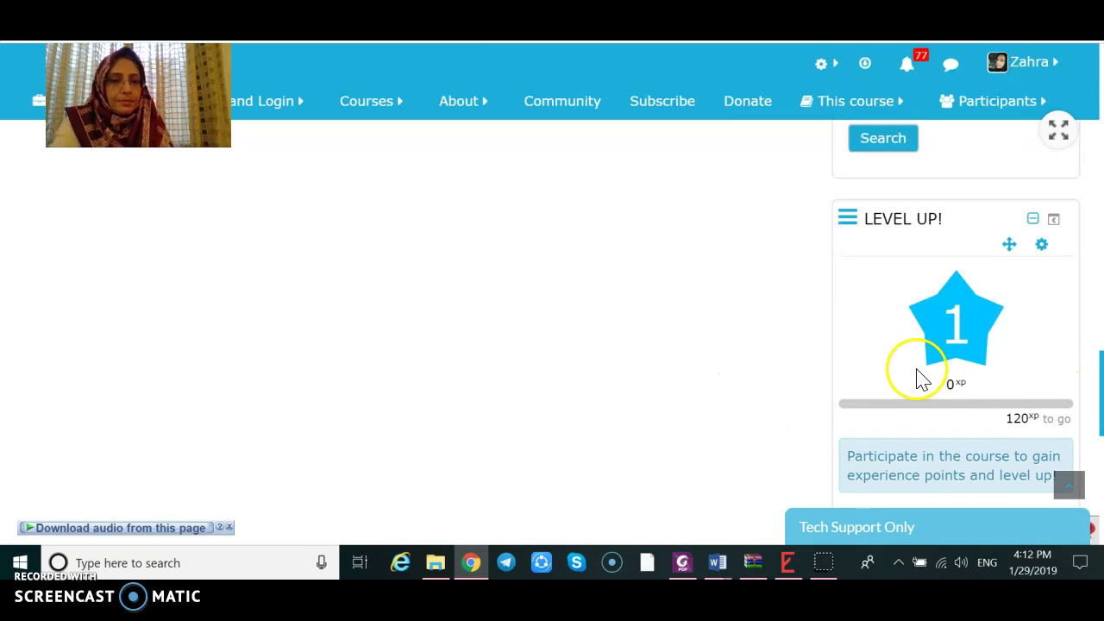
pyautogui.click(1042, 247)
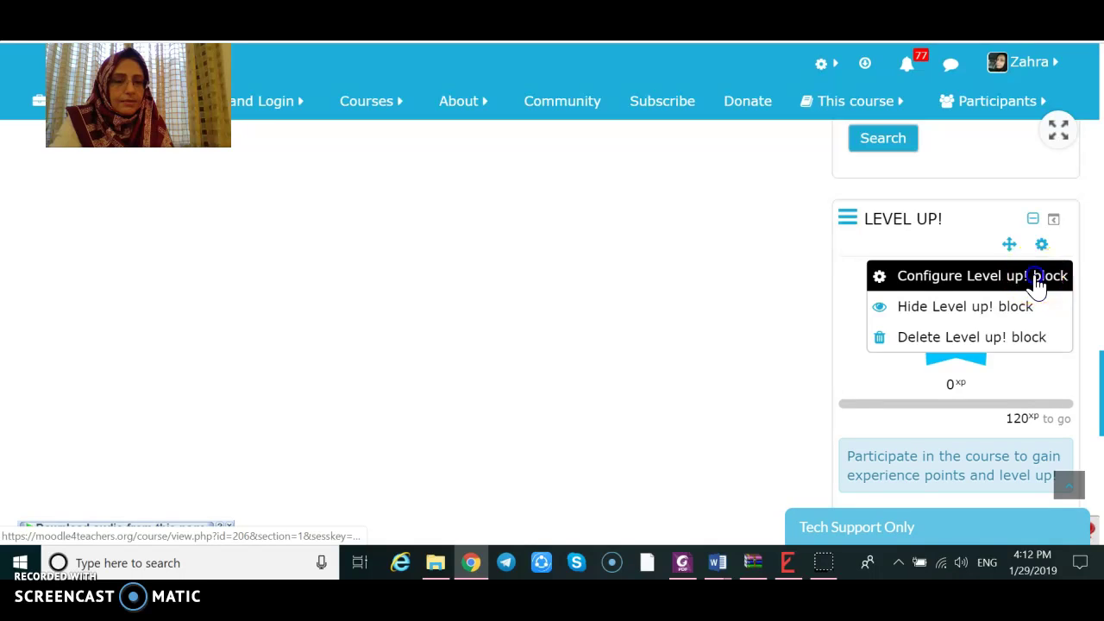
pyautogui.click(1036, 278)
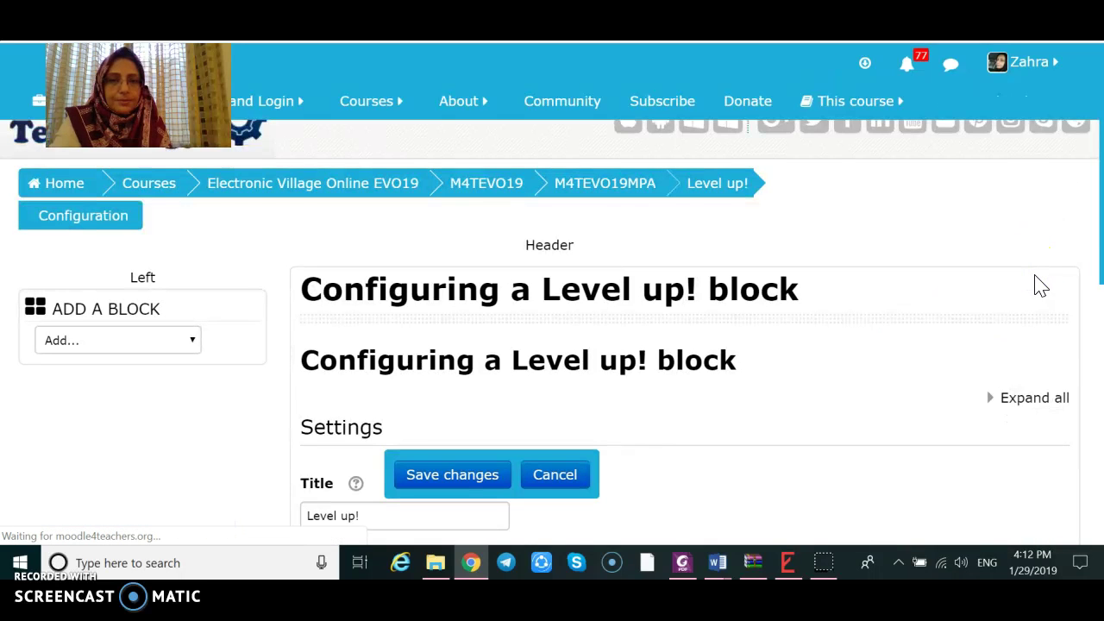
pyautogui.click(1033, 285)
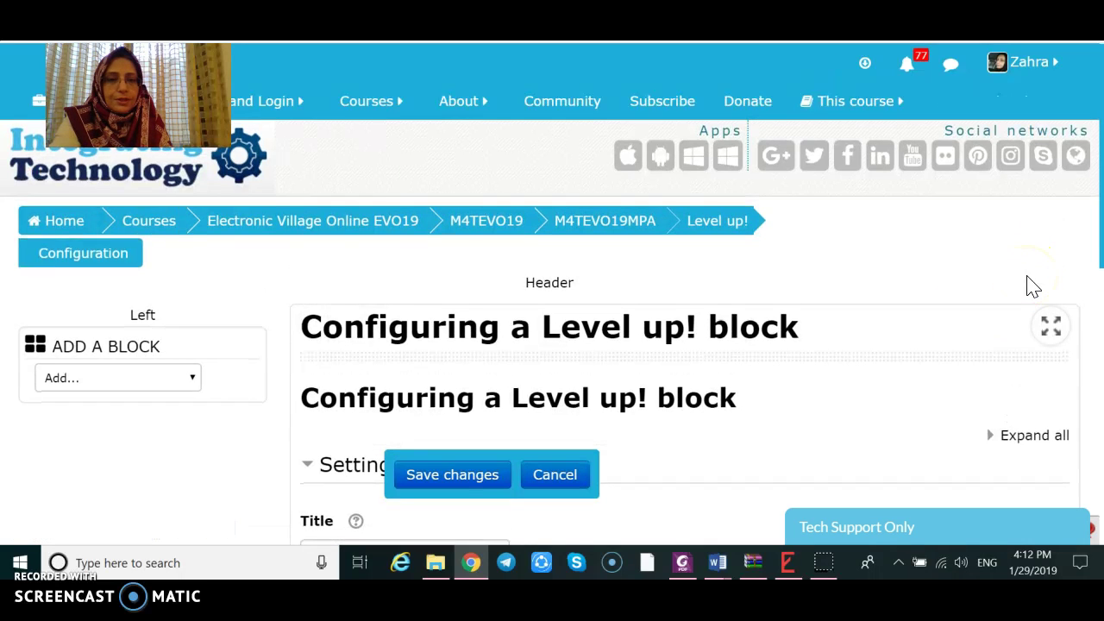
# Step: Review the Level up! block's general and On this page settings, keeping them as they are, and save the configuration
pyautogui.scroll(-2, 1033, 285)
pyautogui.scroll(-3, 1032, 284)
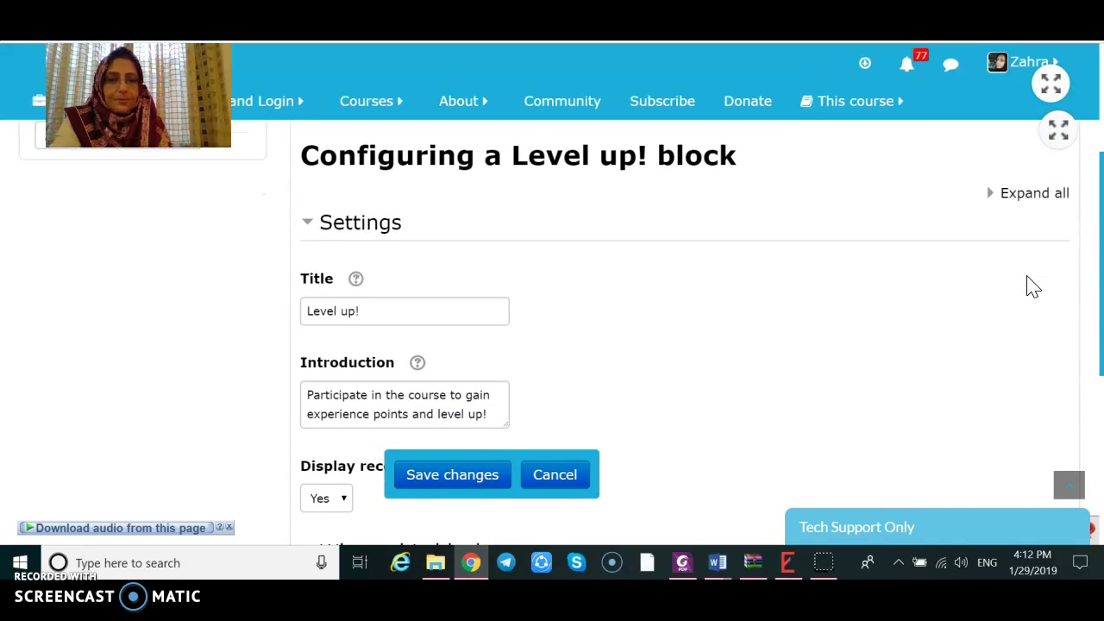
pyautogui.scroll(-1, 1033, 286)
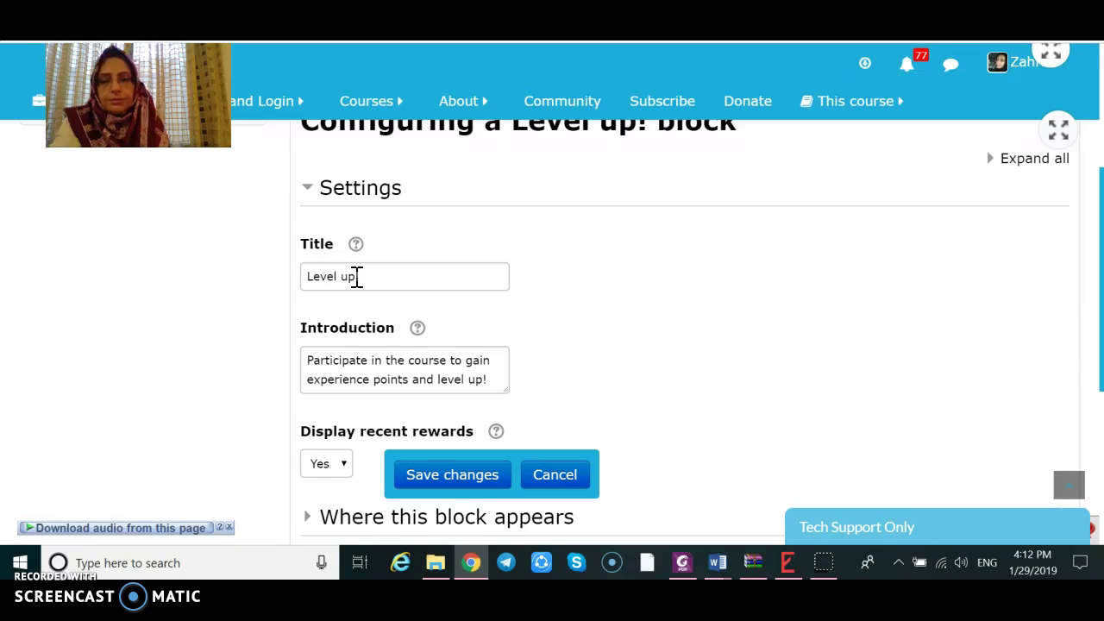
pyautogui.scroll(-2, 589, 301)
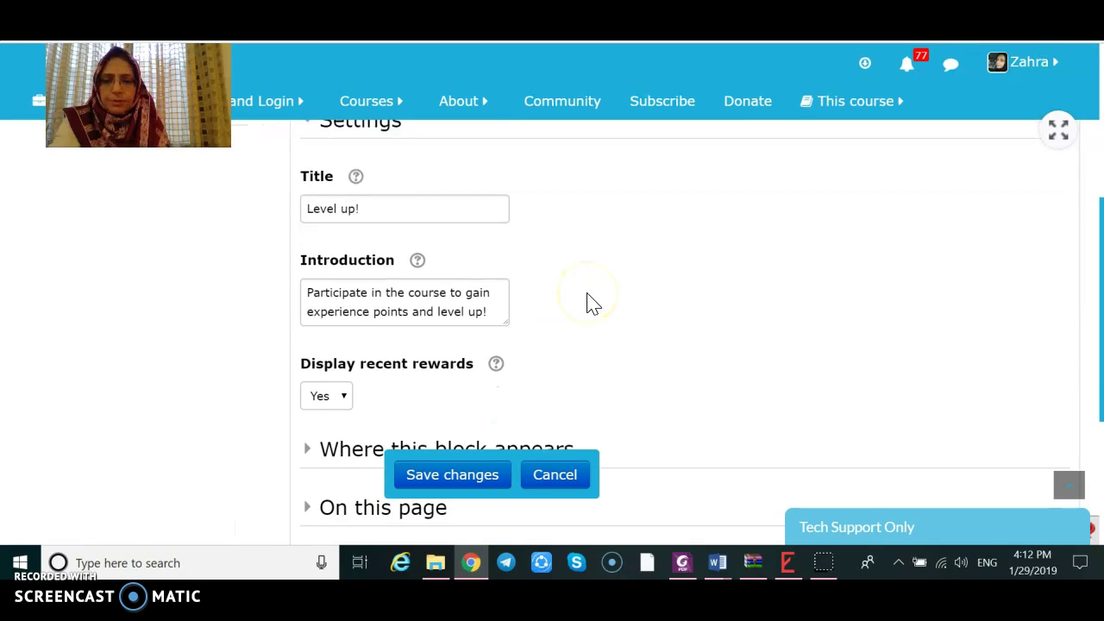
pyautogui.scroll(-1, 590, 301)
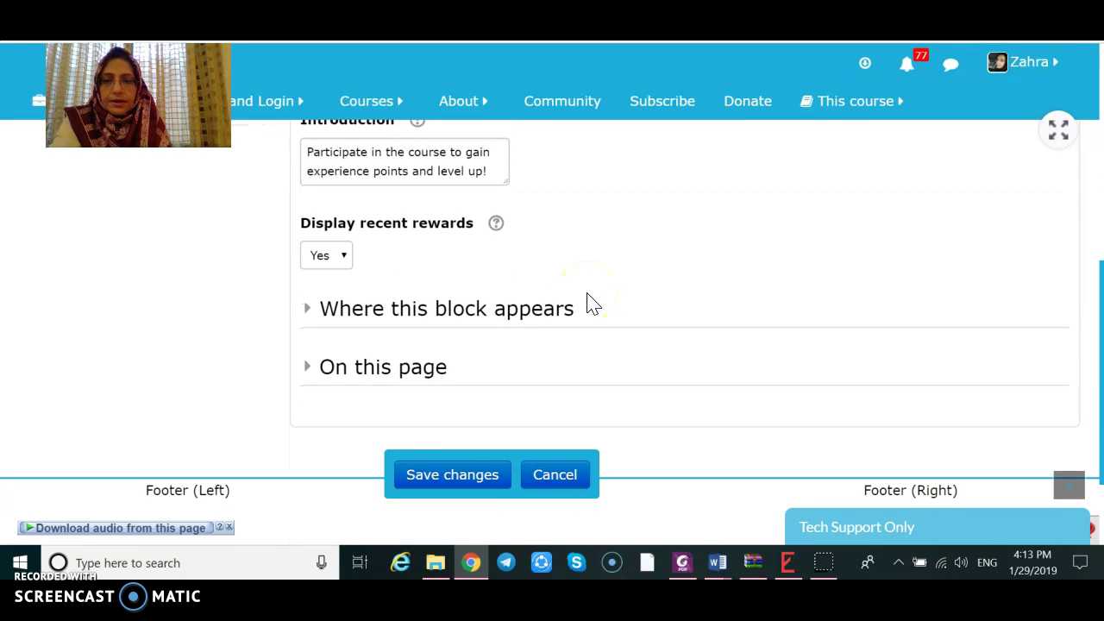
pyautogui.scroll(-3, 589, 304)
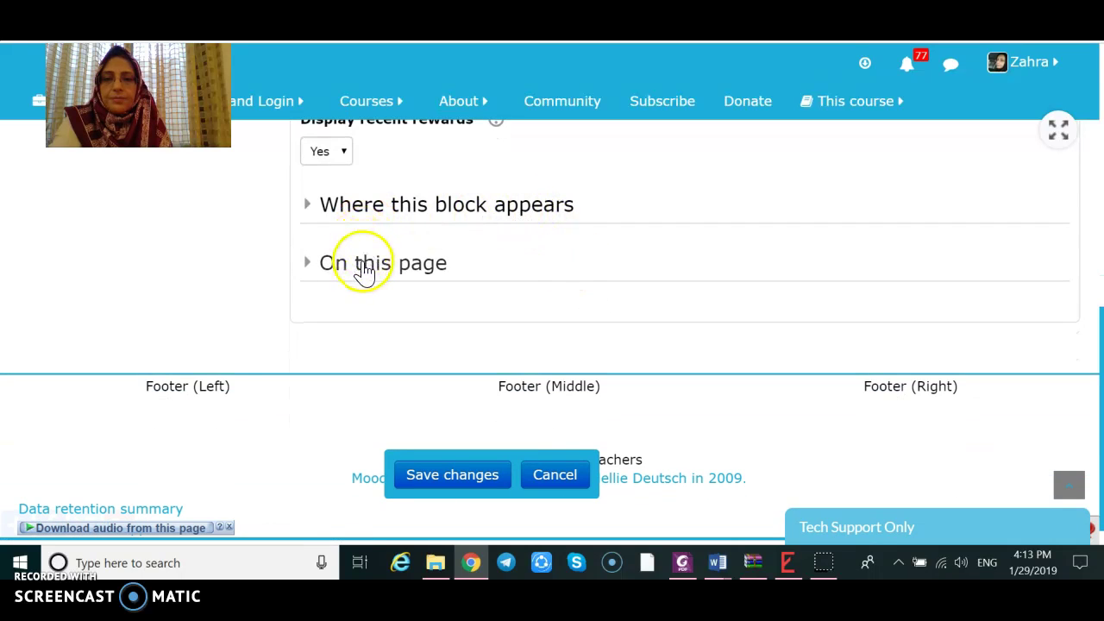
pyautogui.click(395, 265)
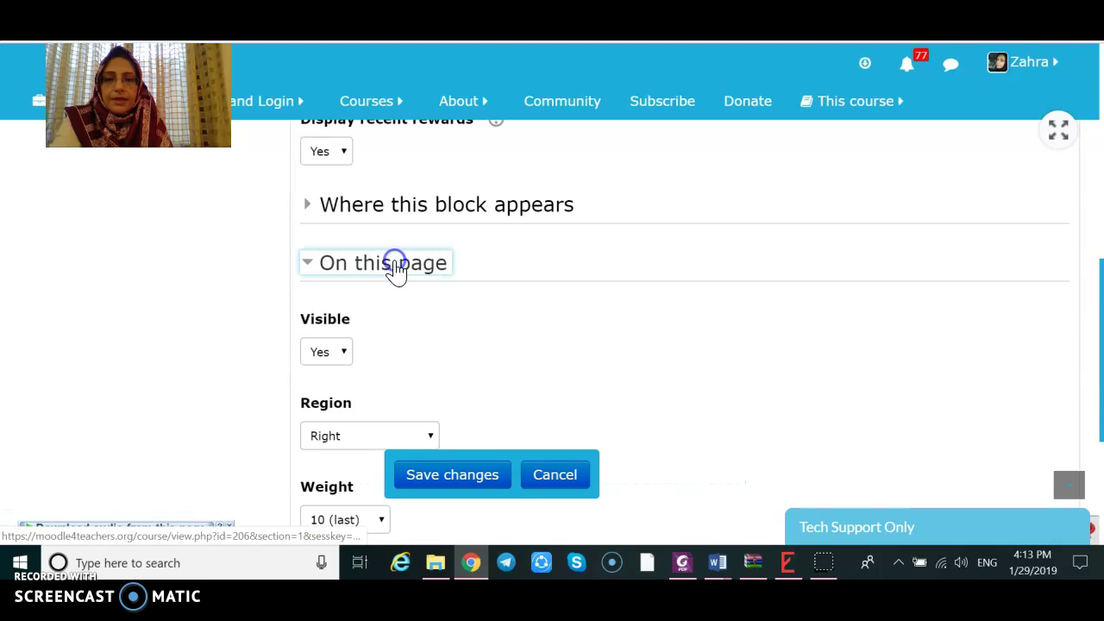
pyautogui.scroll(-2, 395, 269)
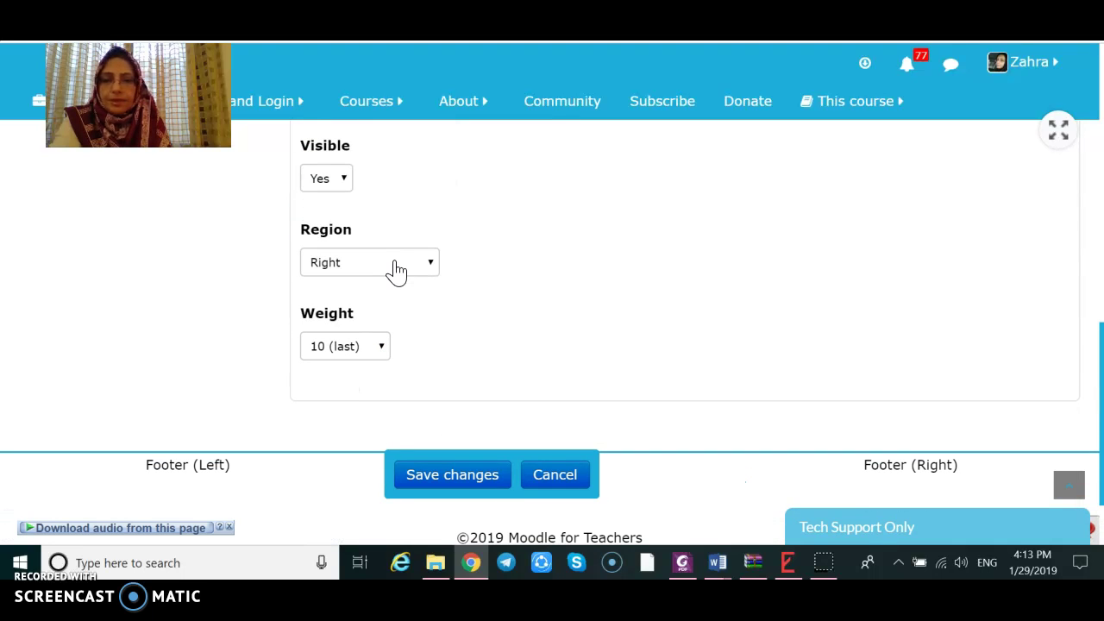
pyautogui.scroll(4, 397, 271)
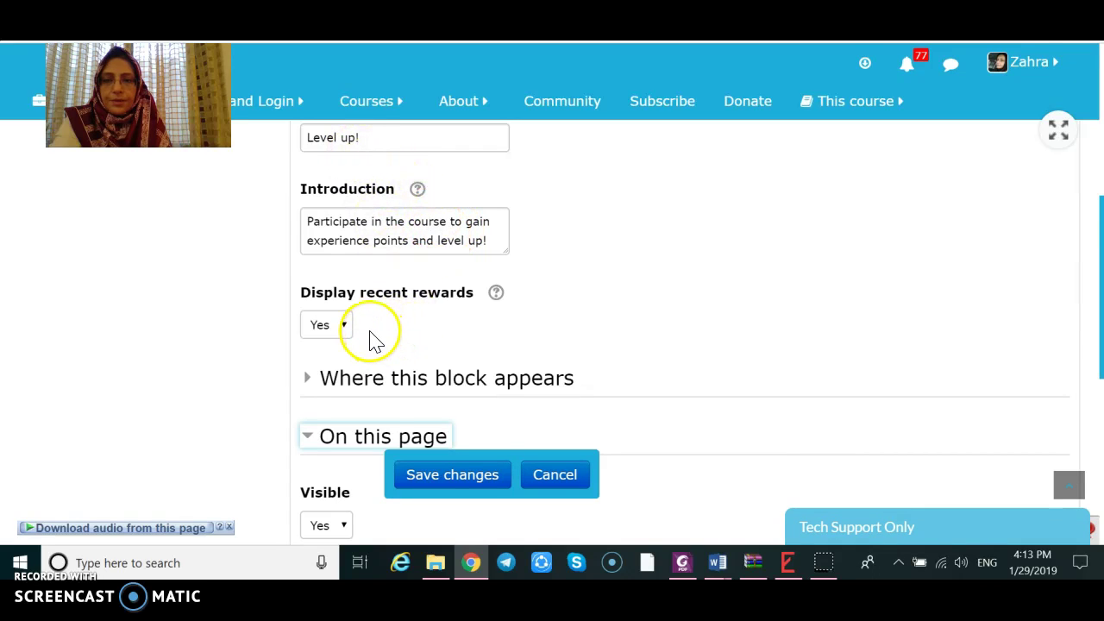
pyautogui.click(433, 481)
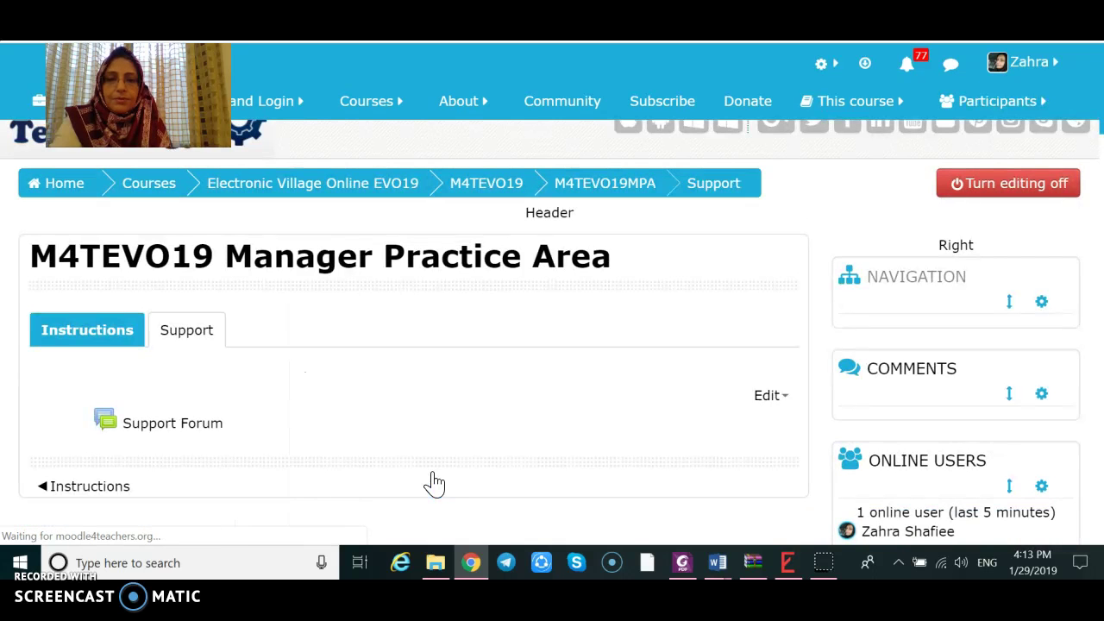
# Step: Find the Level up! block in the Right region of the course page and dock it
pyautogui.scroll(-3, 612, 437)
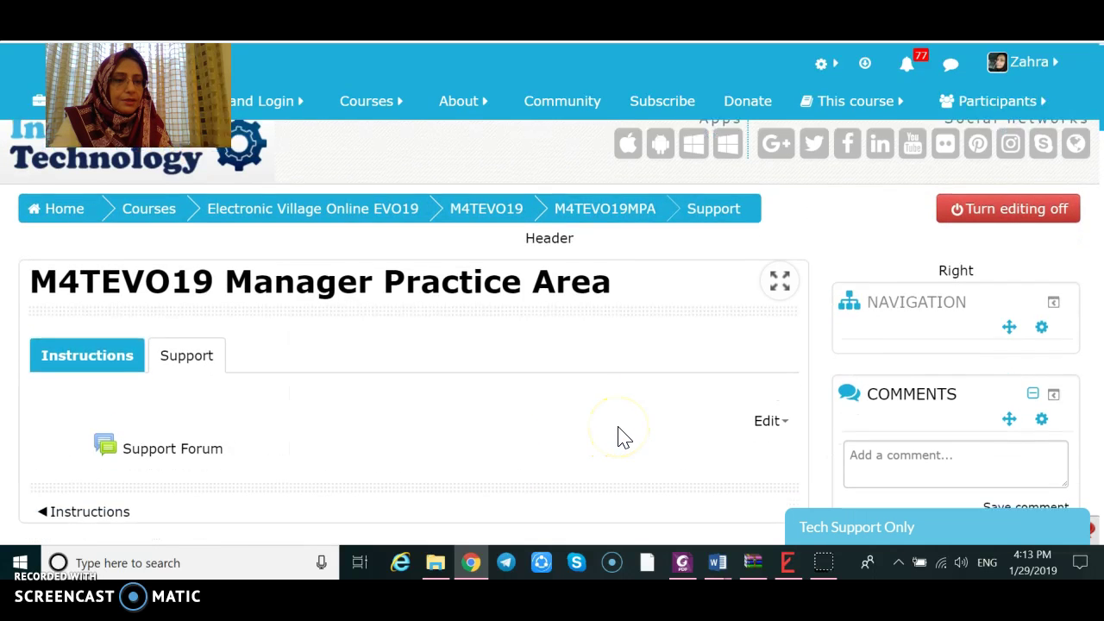
pyautogui.scroll(-1, 625, 438)
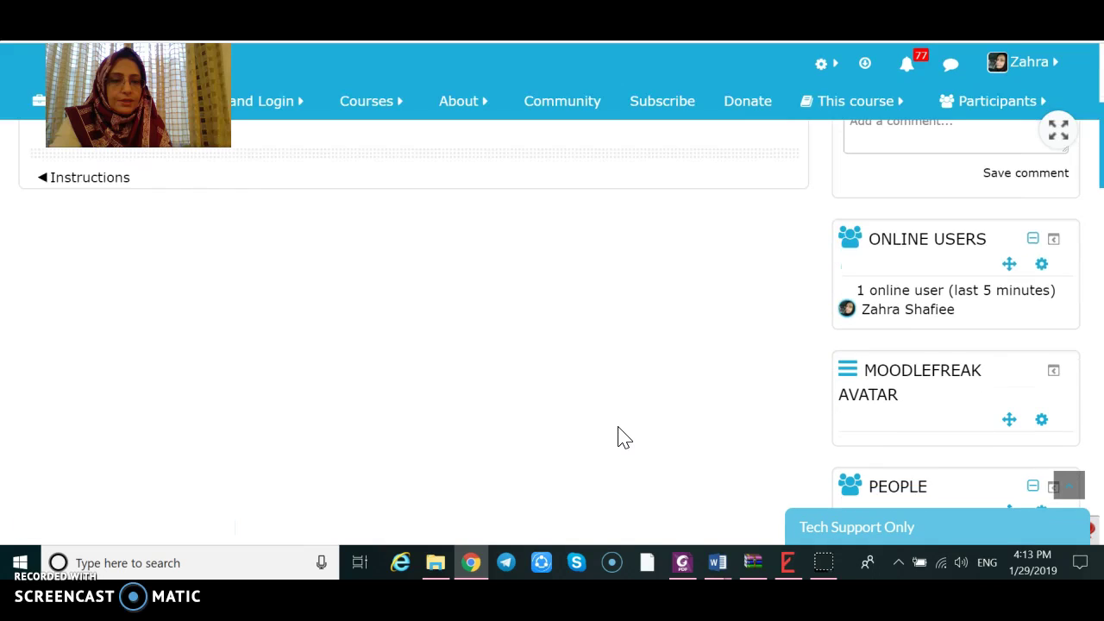
pyautogui.scroll(-1, 624, 437)
pyautogui.scroll(-5, 625, 438)
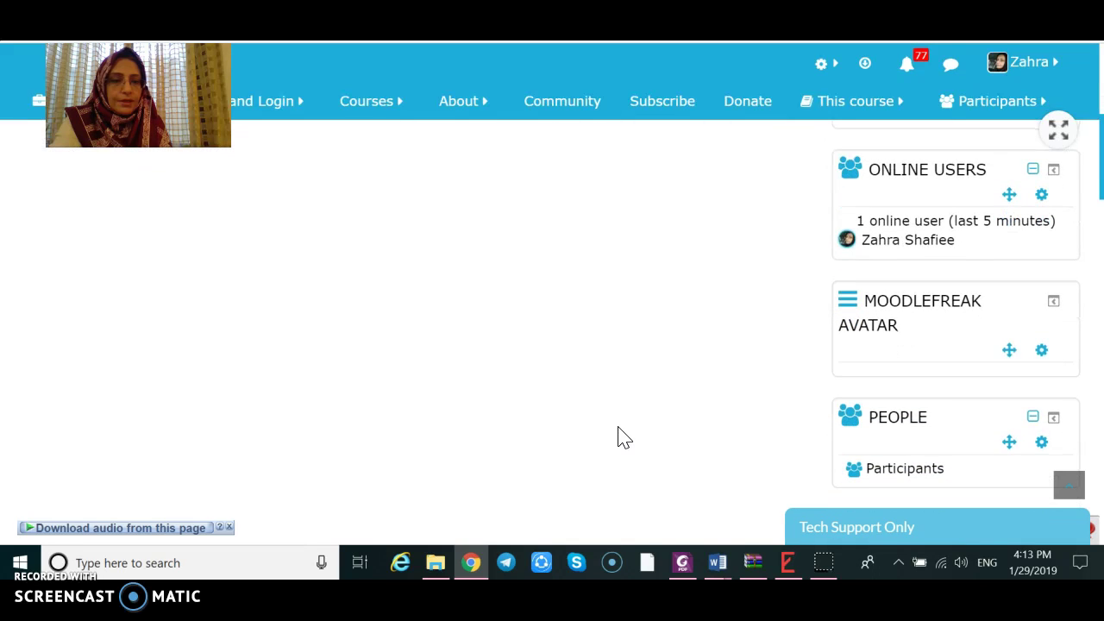
pyautogui.scroll(-7, 625, 437)
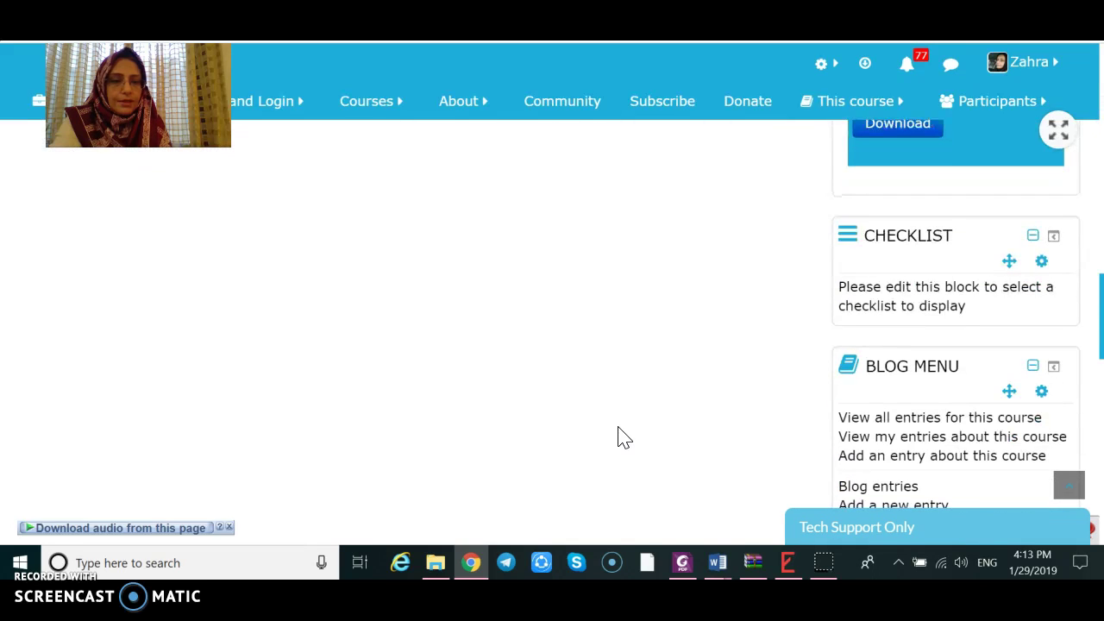
pyautogui.scroll(-4, 624, 437)
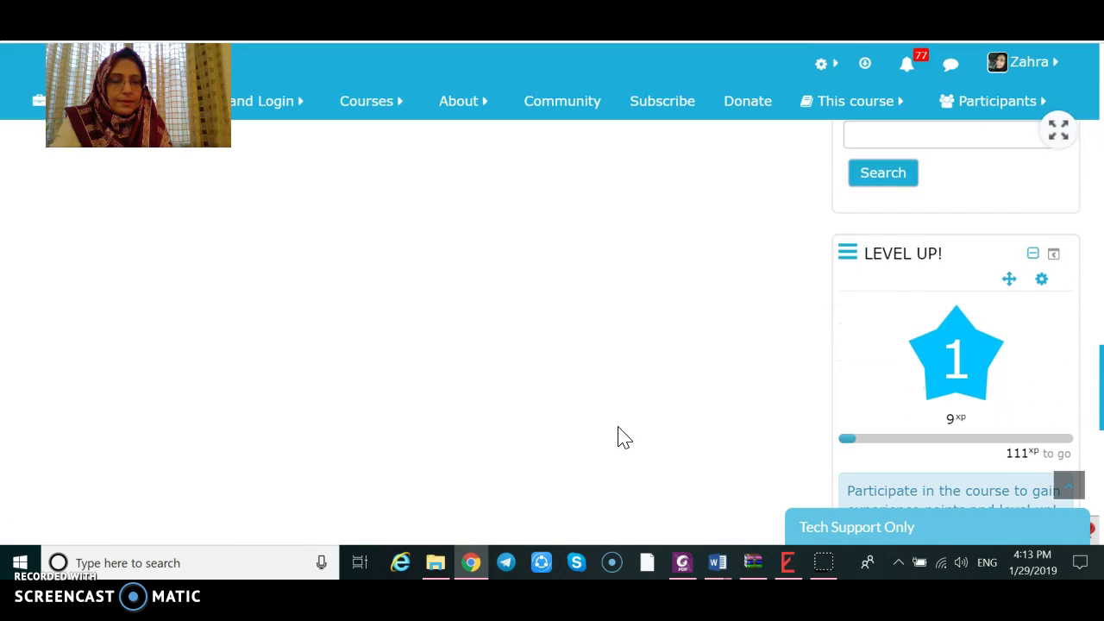
pyautogui.scroll(-2, 624, 437)
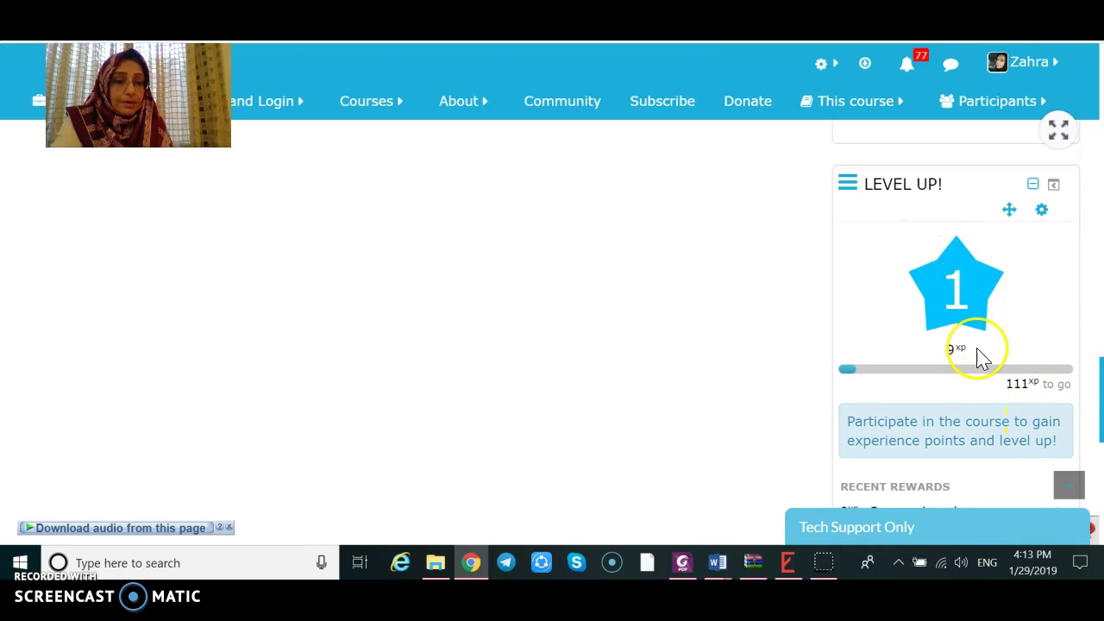
pyautogui.click(1054, 186)
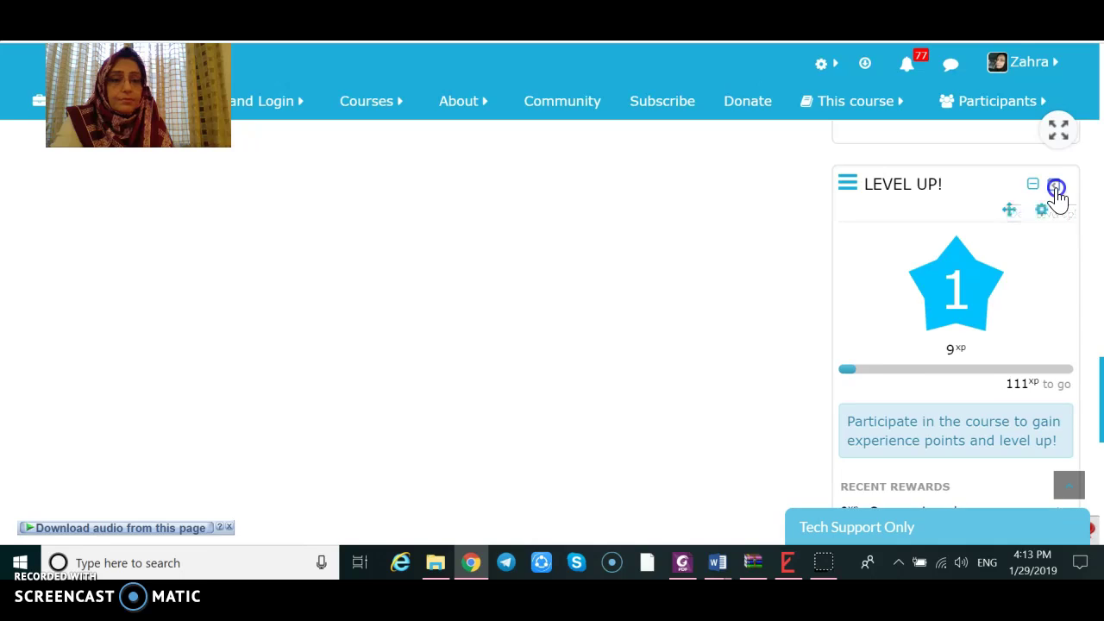
# Step: Open the docked Level up! block and go to its course settings
pyautogui.click(12, 173)
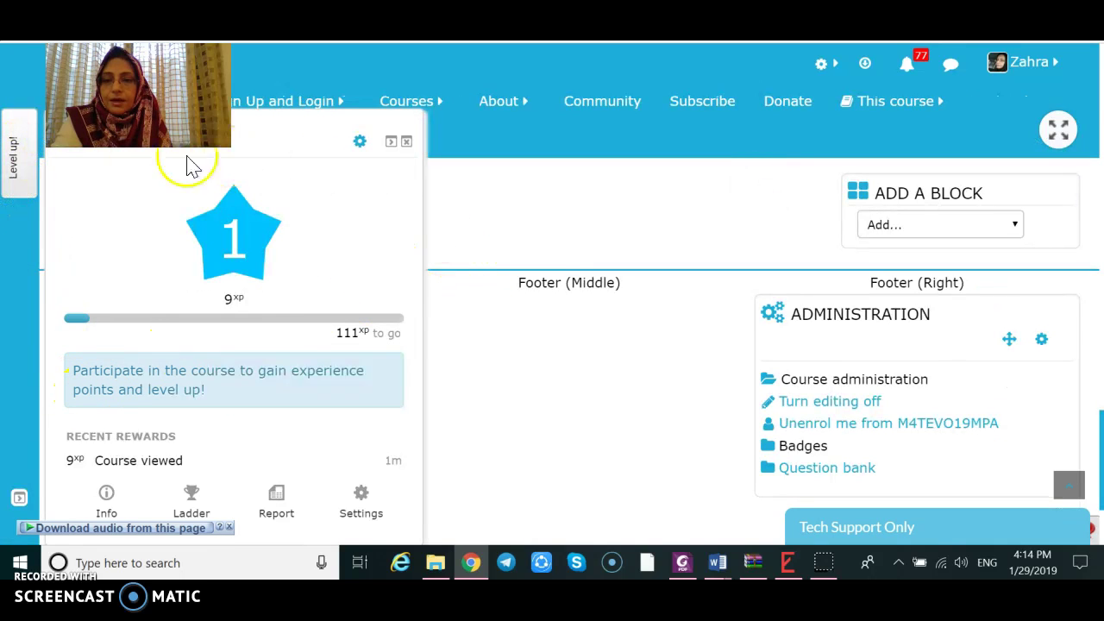
pyautogui.click(13, 181)
pyautogui.click(14, 164)
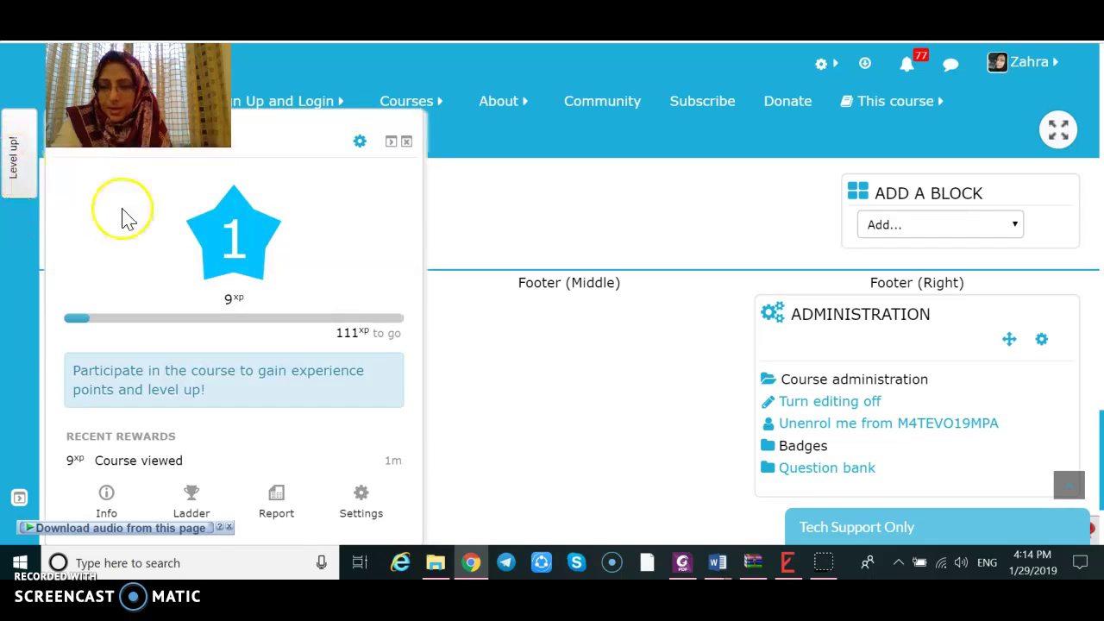
pyautogui.click(123, 510)
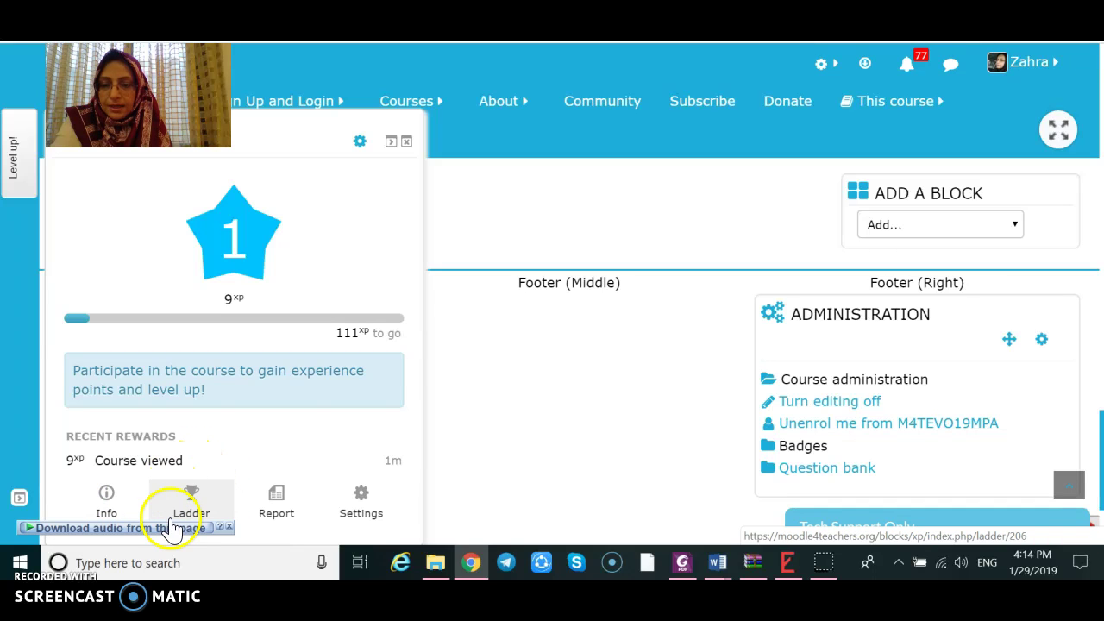
pyautogui.click(358, 503)
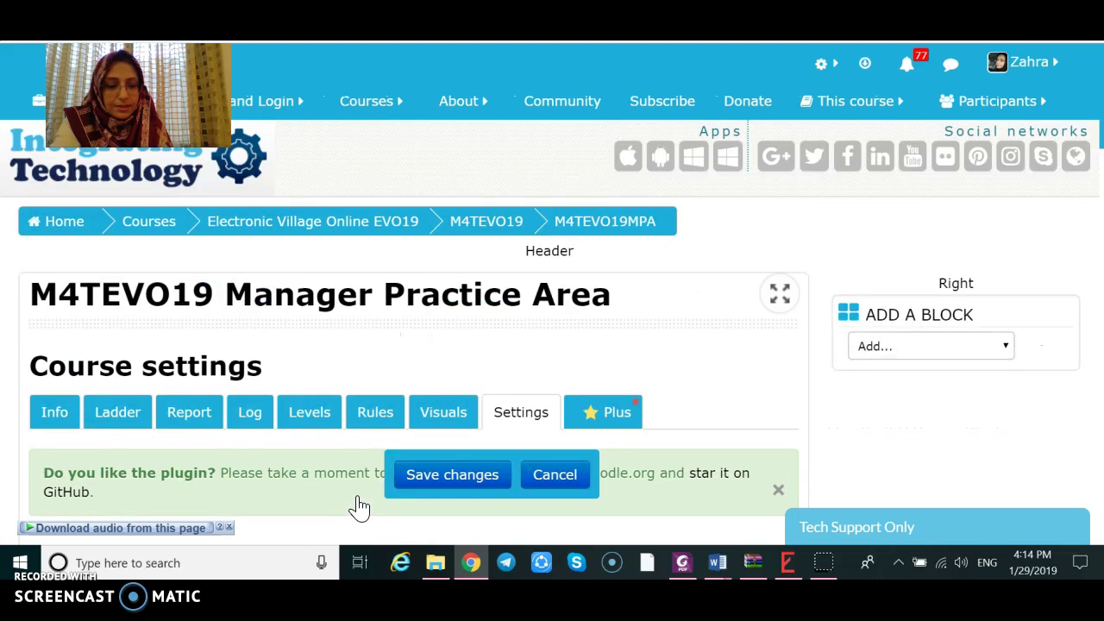
# Step: Review the Level up! General and Ladder settings, including the choices for Anonymity and Limit participants, keeping the current selections
pyautogui.scroll(-1, 360, 507)
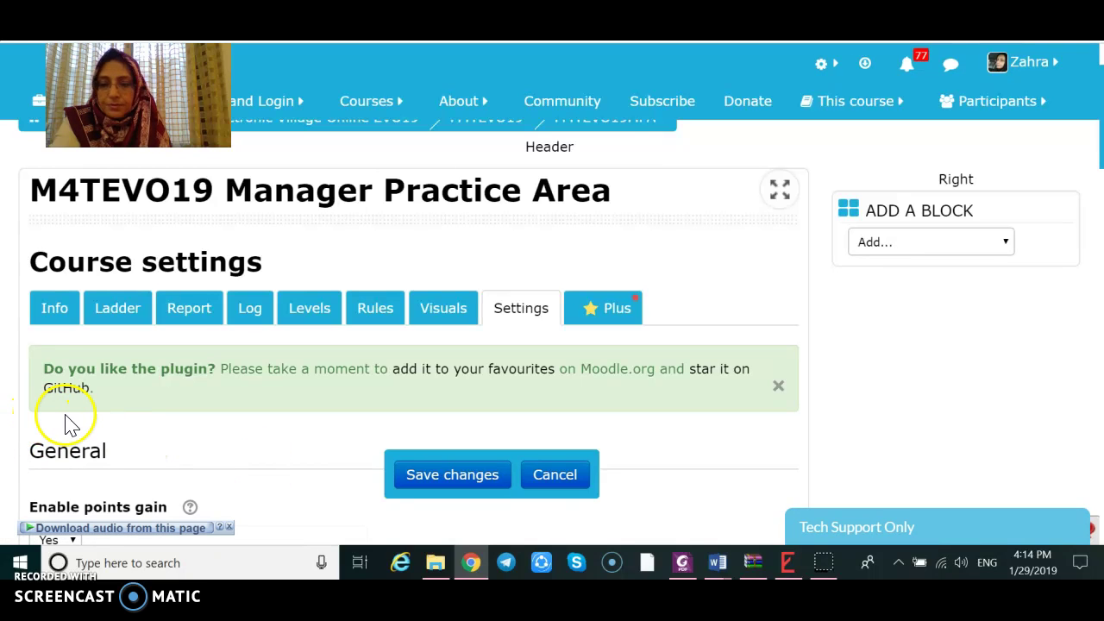
pyautogui.scroll(-1, 67, 424)
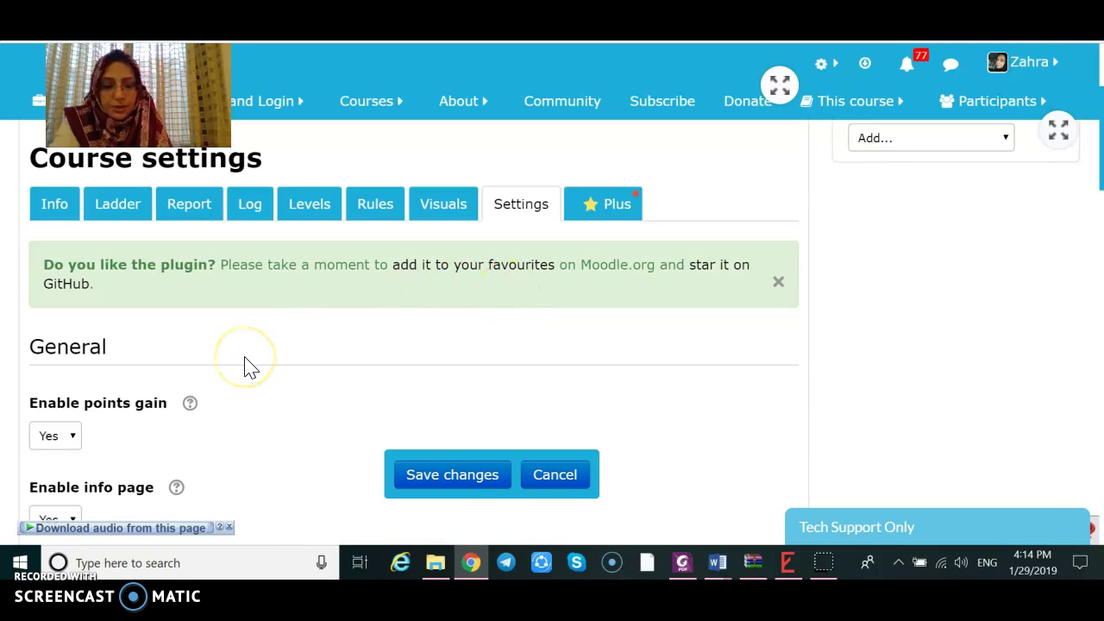
pyautogui.scroll(-2, 246, 365)
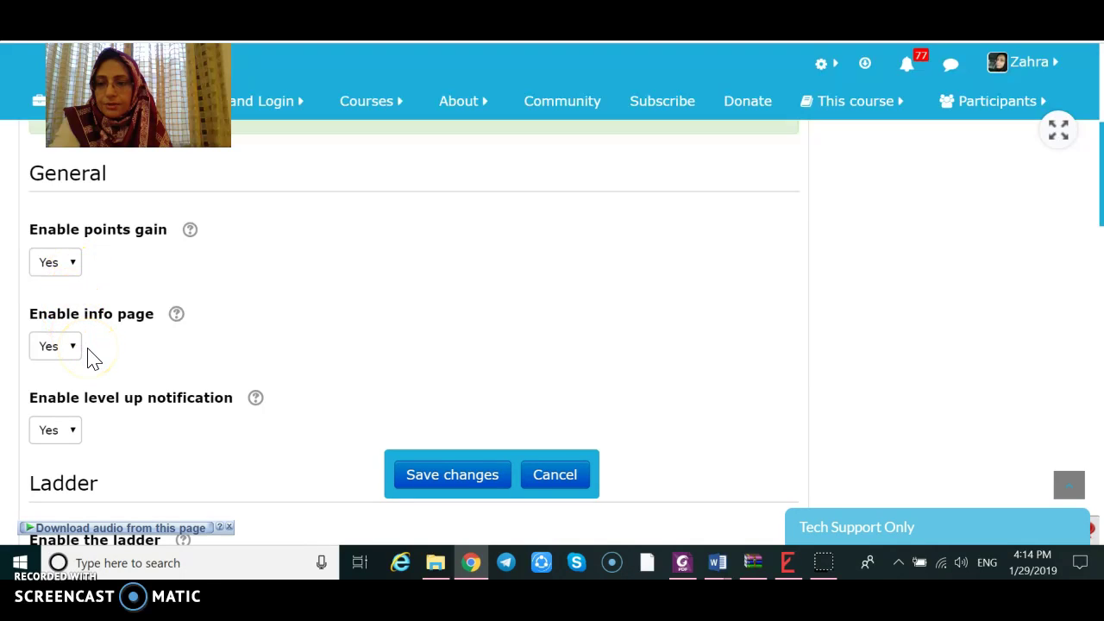
pyautogui.scroll(-2, 166, 441)
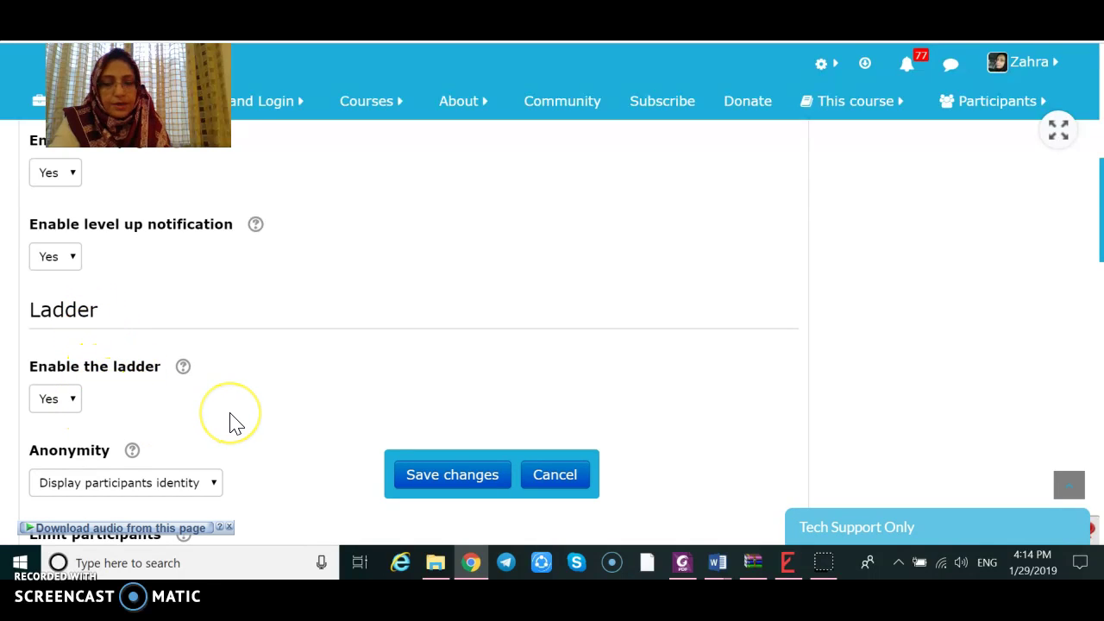
pyautogui.scroll(-2, 229, 421)
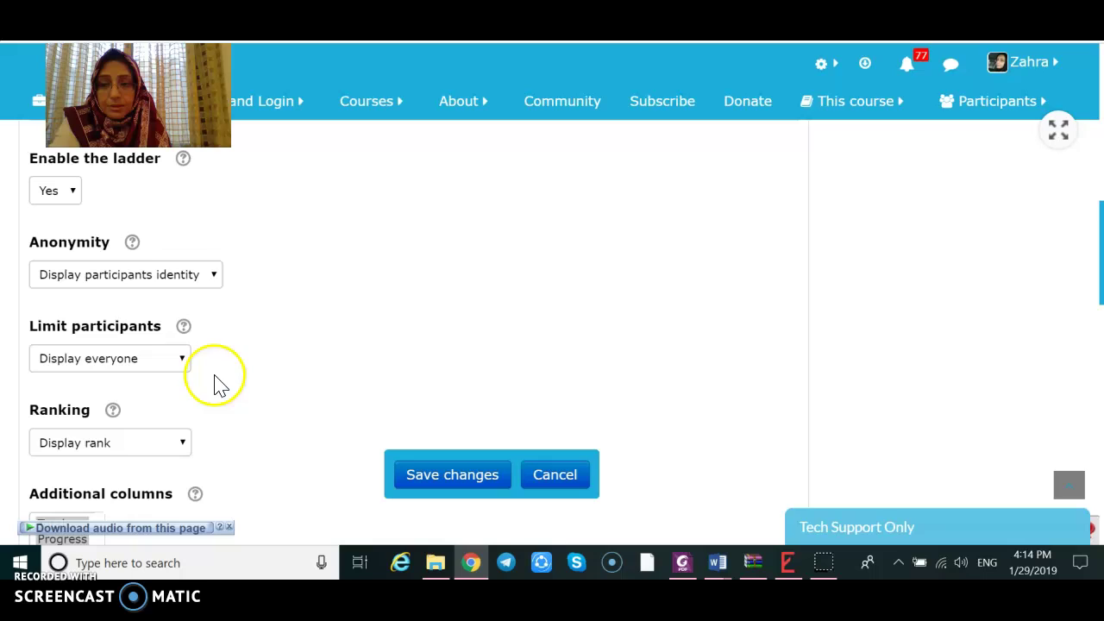
pyautogui.click(204, 280)
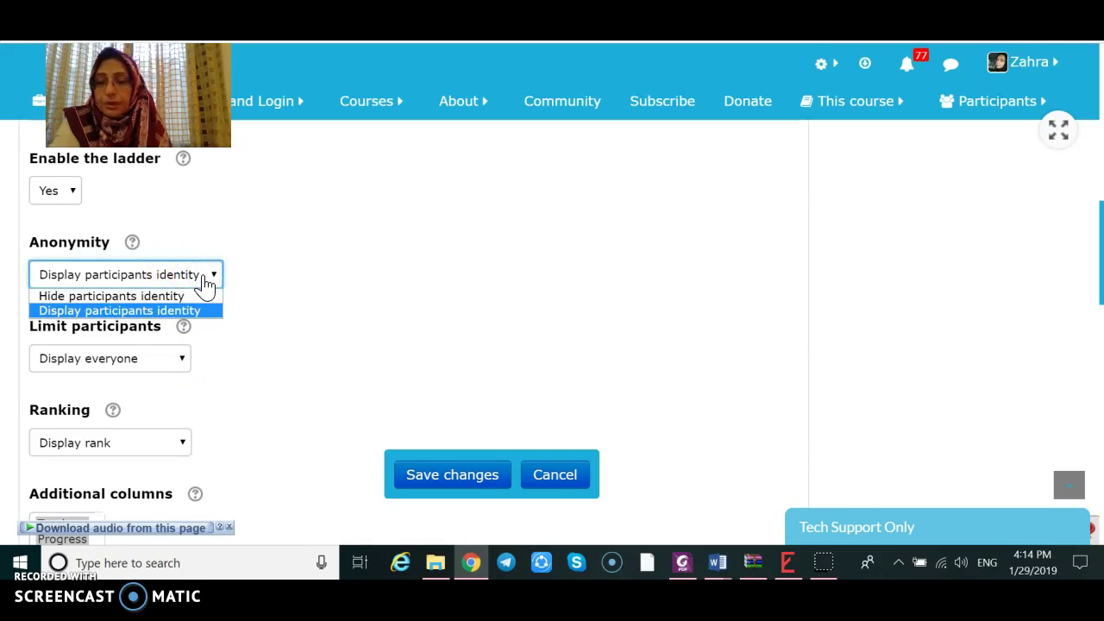
pyautogui.click(306, 313)
pyautogui.doubleClick(163, 390)
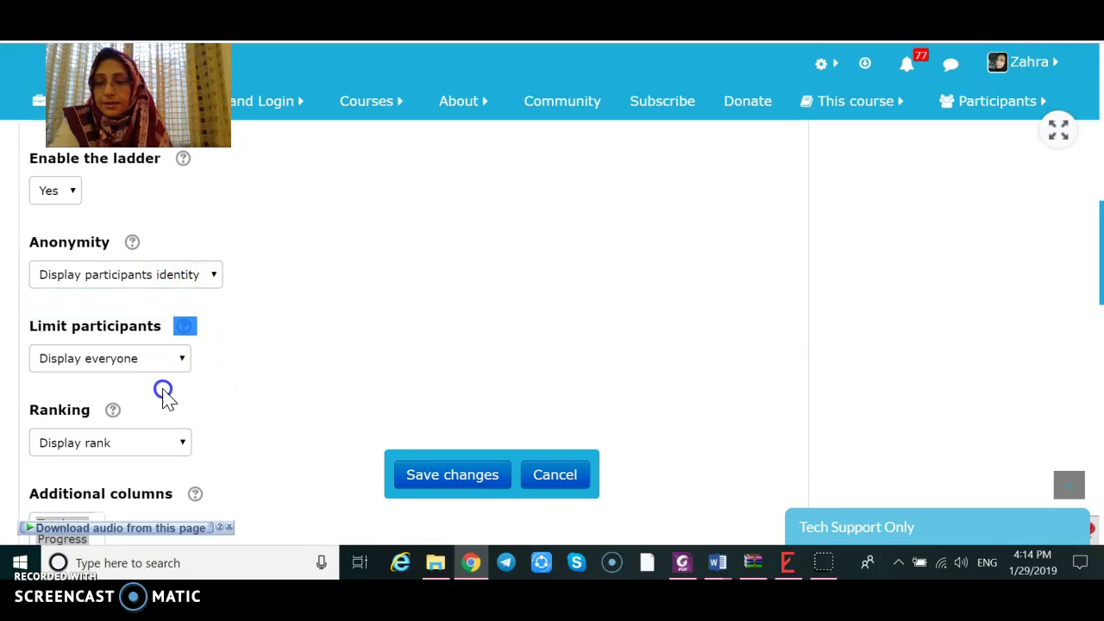
pyautogui.click(187, 364)
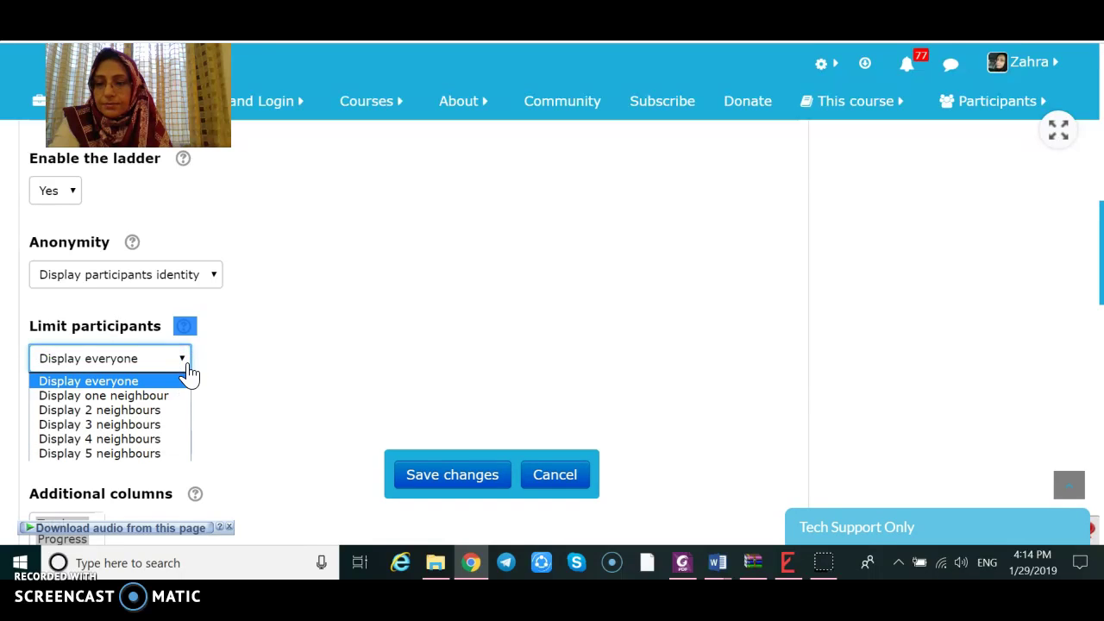
pyautogui.click(313, 369)
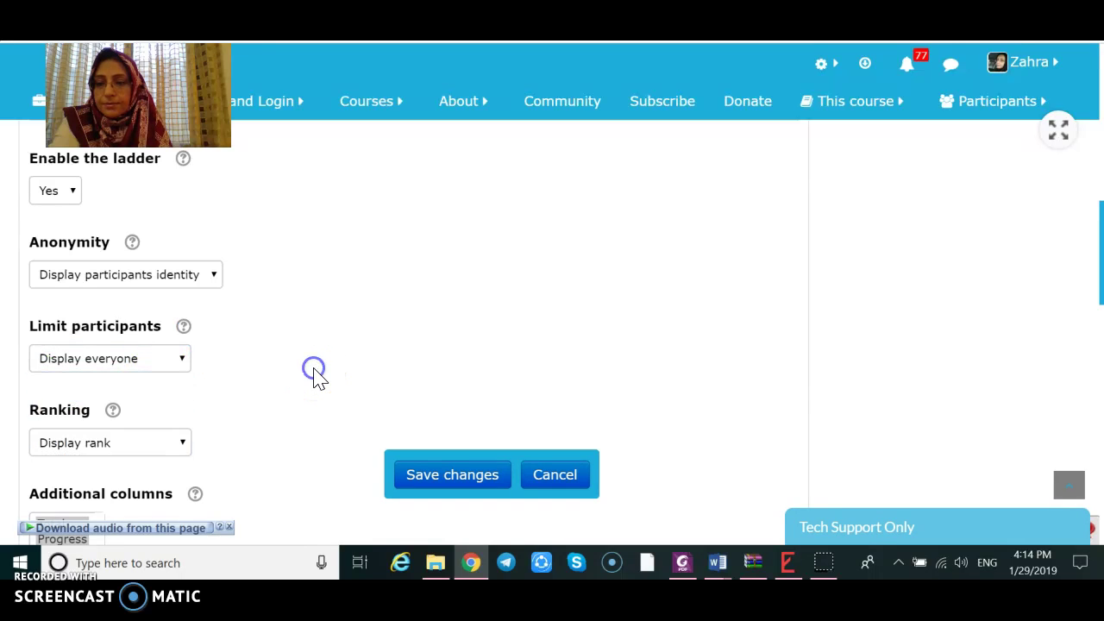
# Step: Review the Cheat guard and Block appearance settings of Level up! and save the course settings
pyautogui.scroll(-4, 289, 398)
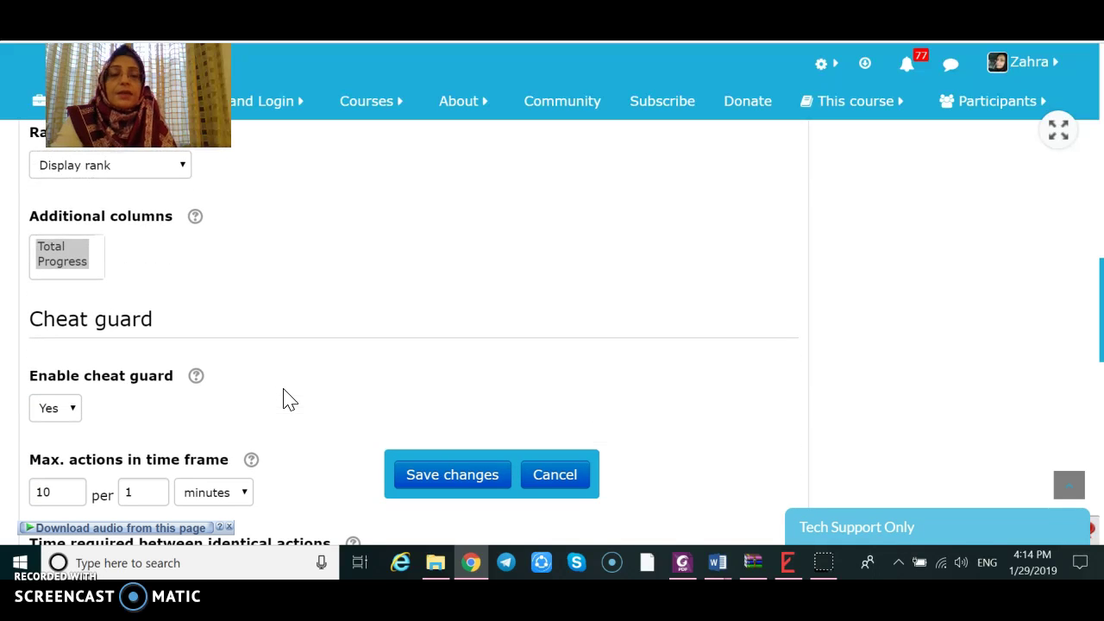
pyautogui.scroll(-4, 289, 399)
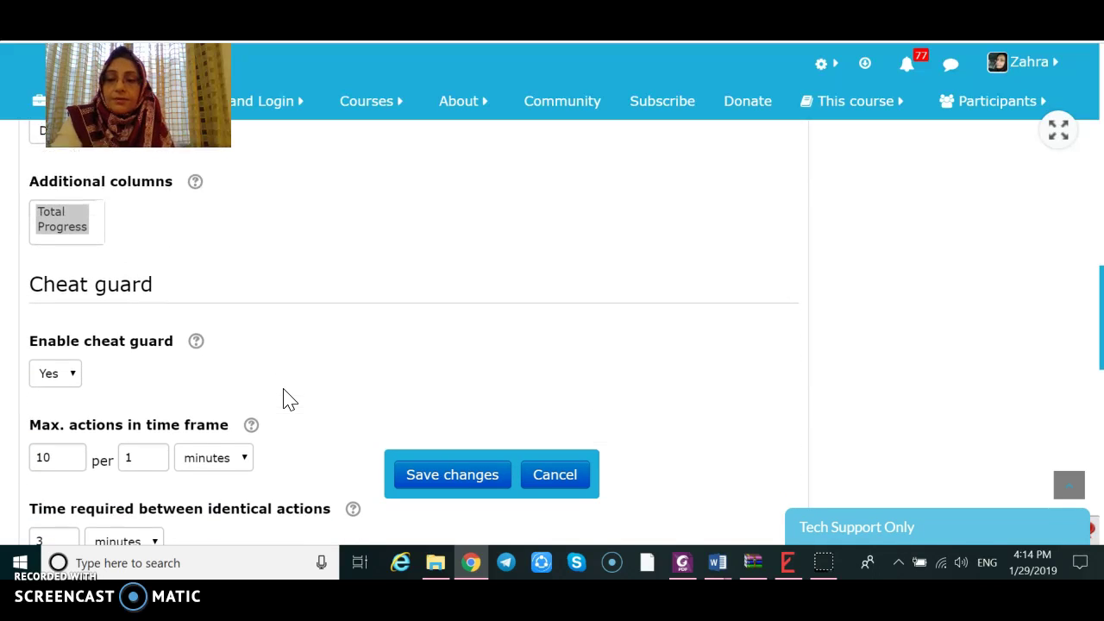
pyautogui.scroll(-3, 289, 398)
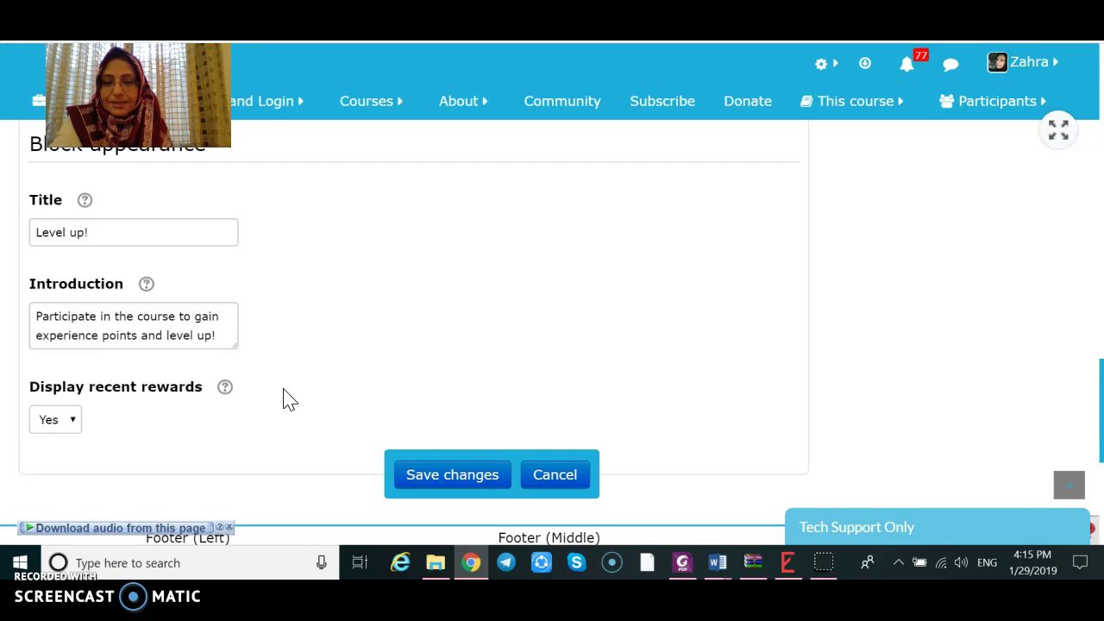
pyautogui.click(490, 477)
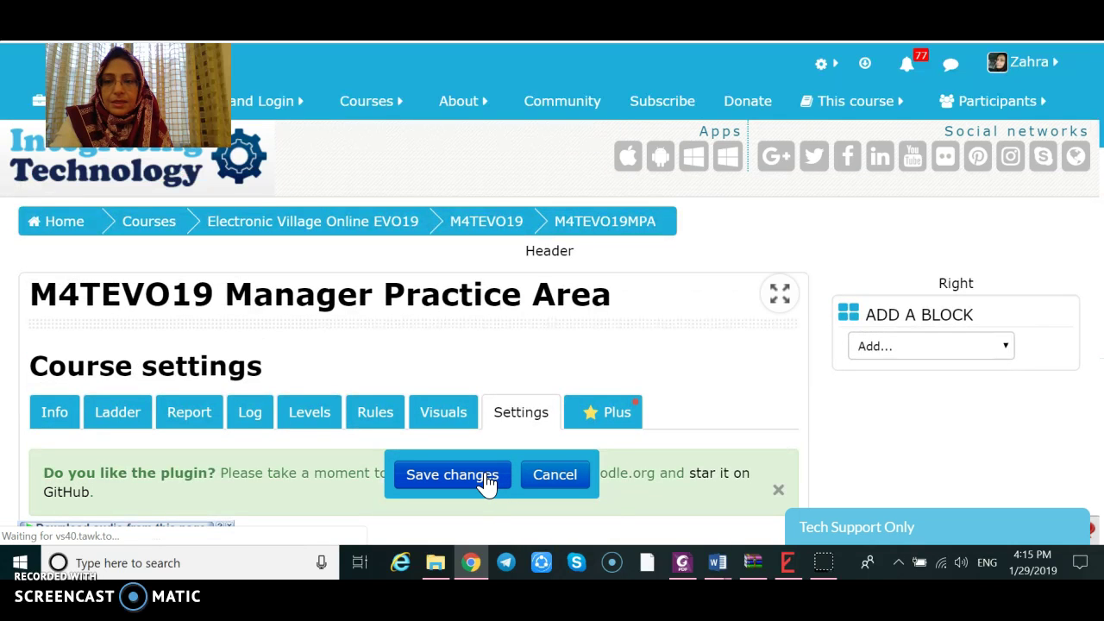
pyautogui.click(486, 475)
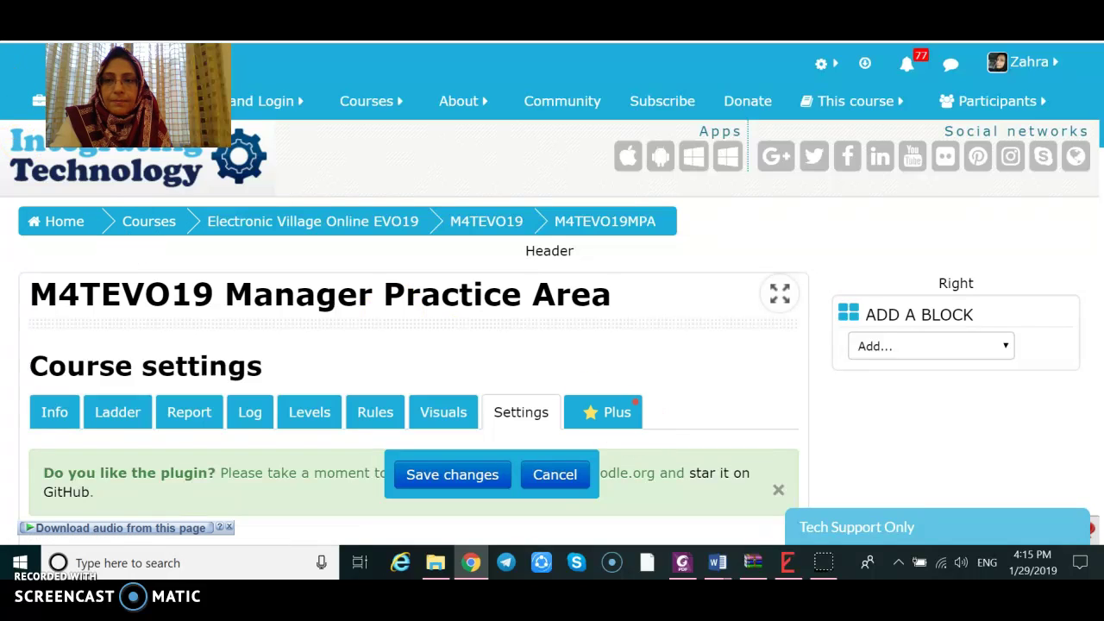
# Step: Cancel further changes and look through the Level up! settings page down to the Administration block in the footer
pyautogui.scroll(-1, 52, 211)
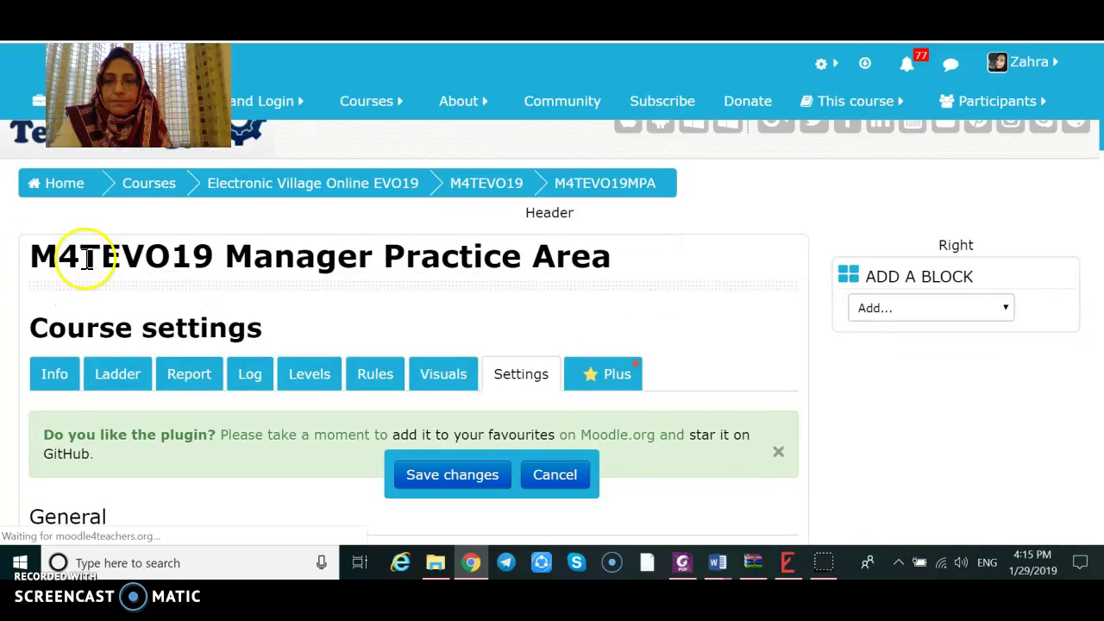
pyautogui.scroll(1, 121, 323)
pyautogui.click(533, 481)
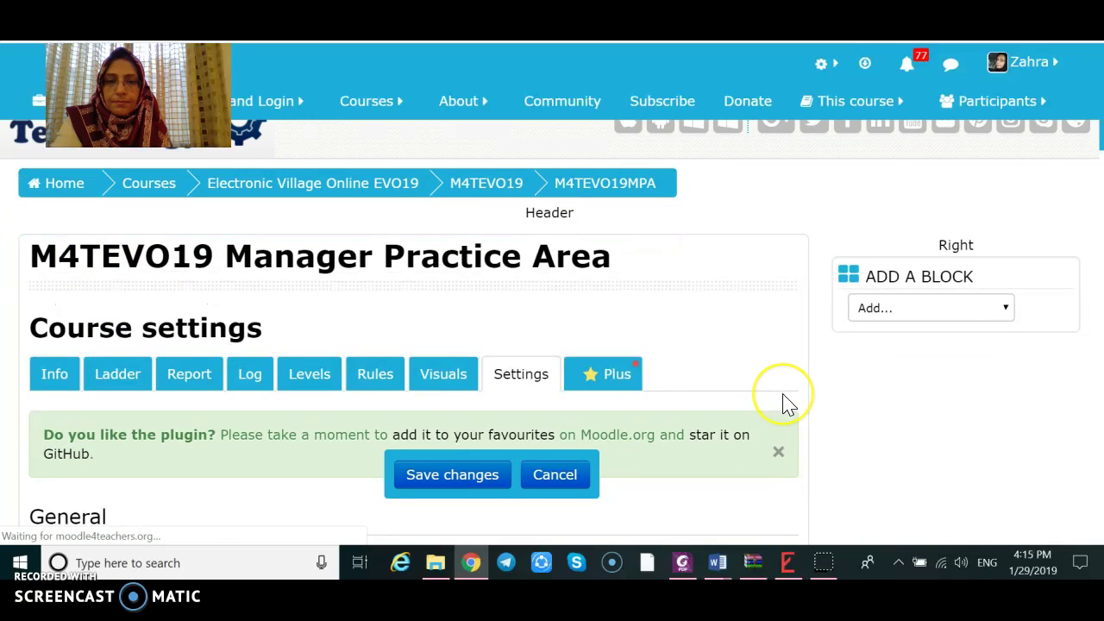
pyautogui.scroll(-5, 788, 403)
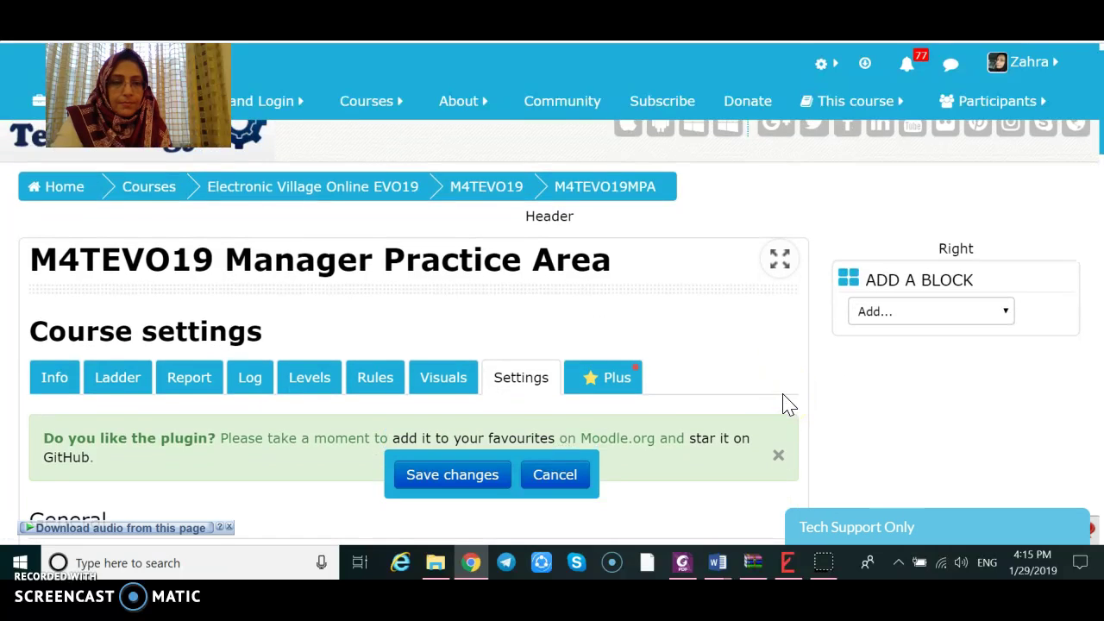
pyautogui.scroll(-10, 787, 404)
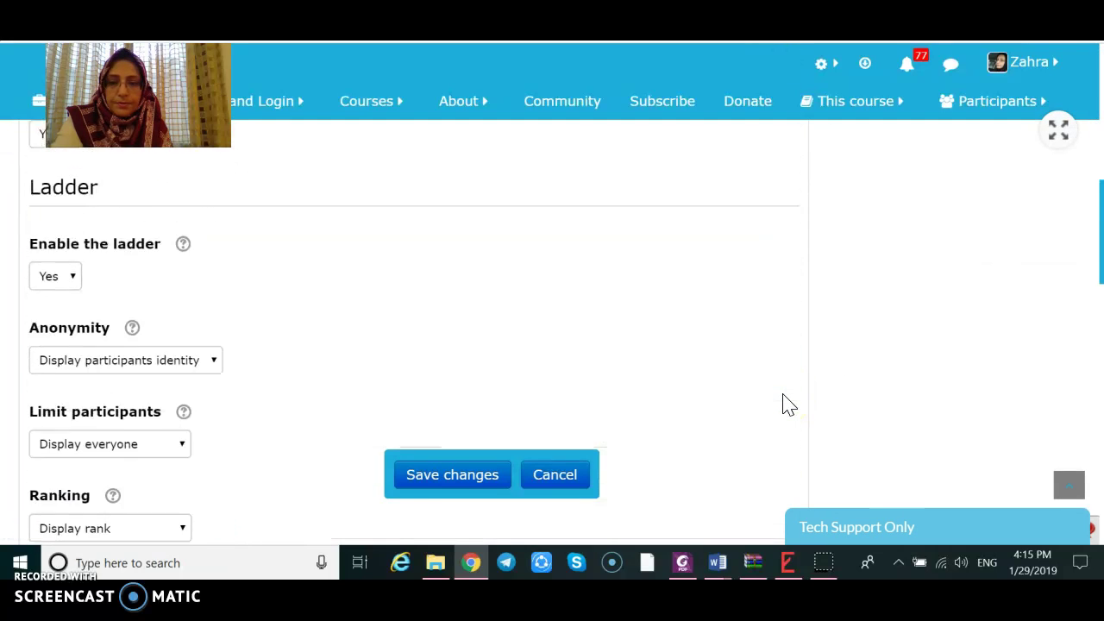
pyautogui.scroll(-10, 788, 404)
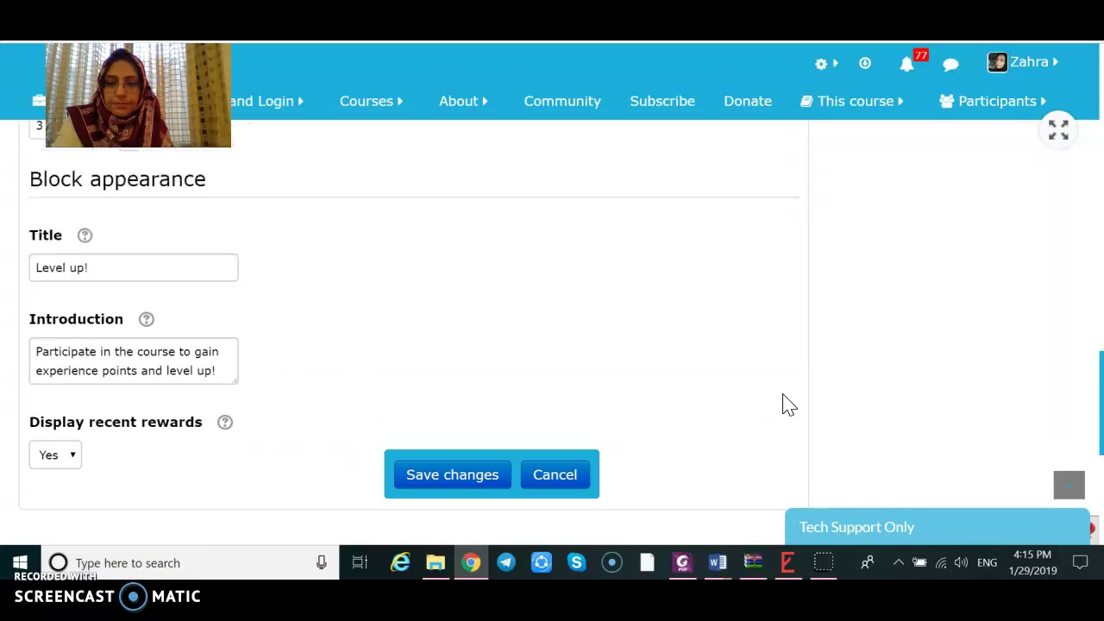
pyautogui.scroll(3, 788, 404)
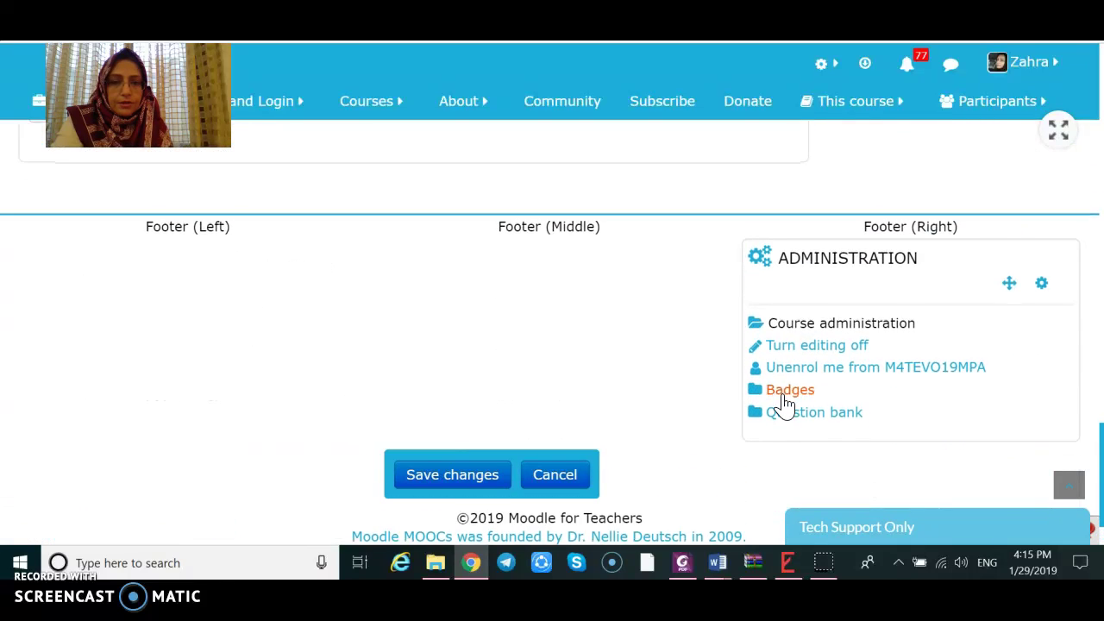
pyautogui.scroll(-3, 787, 404)
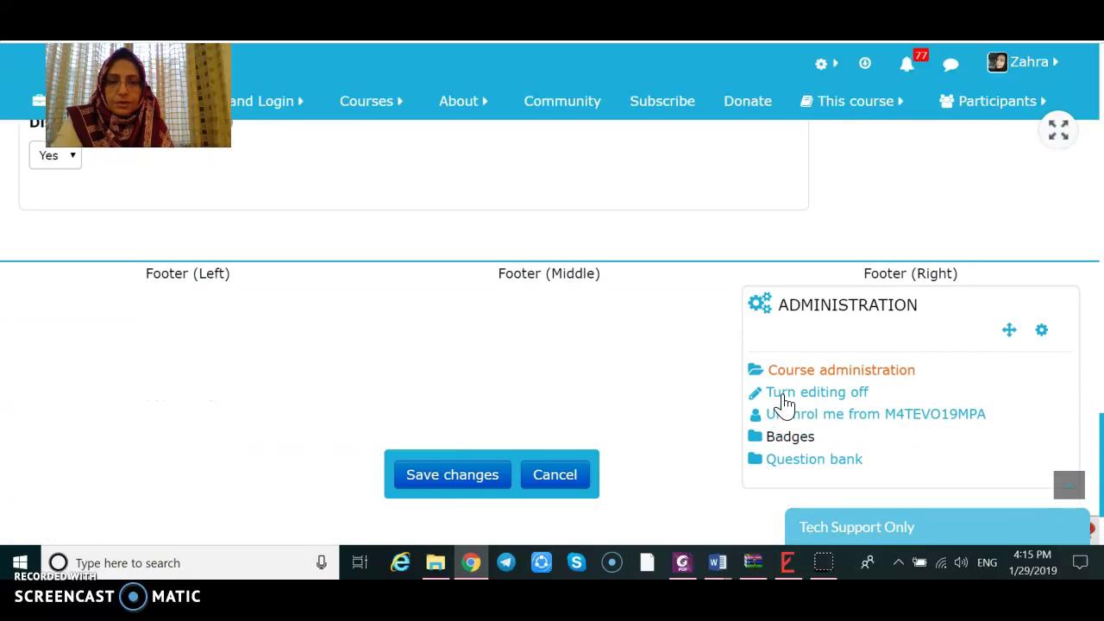
pyautogui.scroll(5, 785, 403)
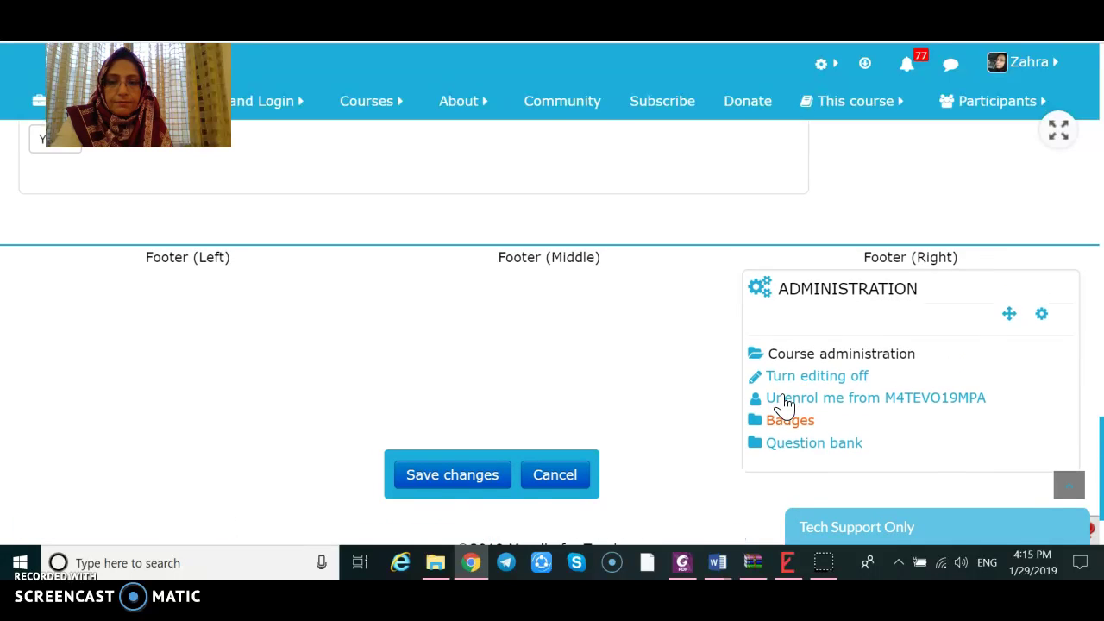
pyautogui.scroll(15, 787, 404)
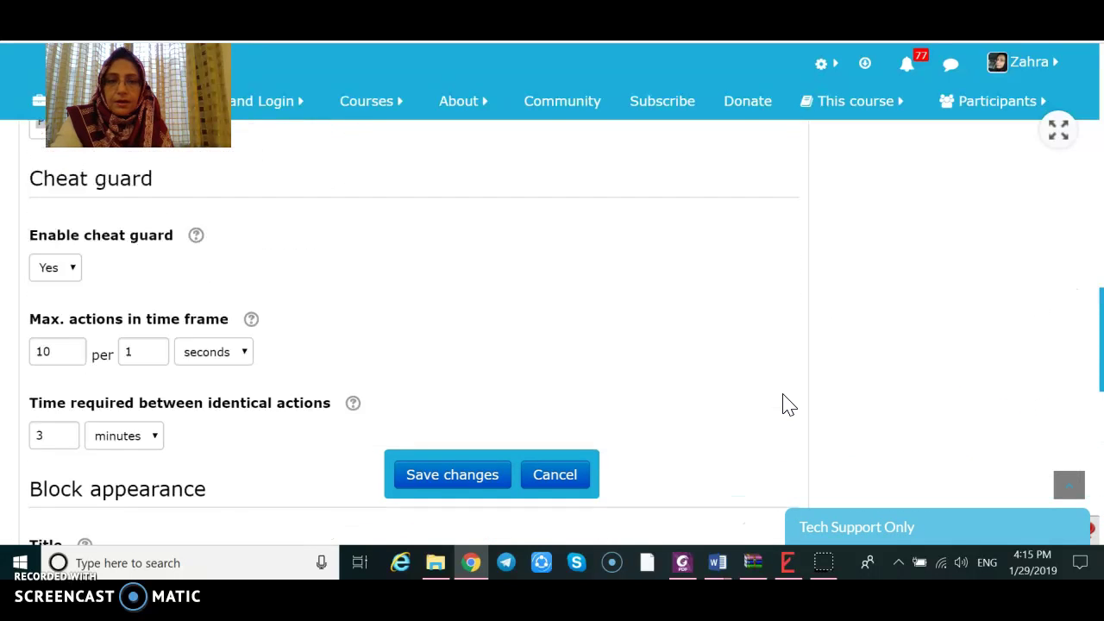